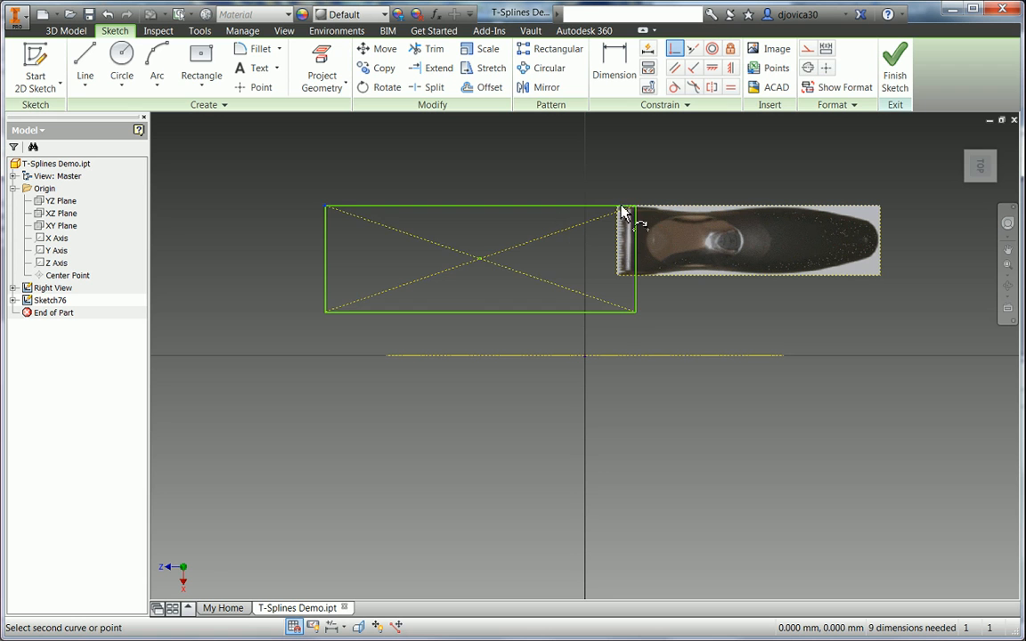
- Align the sketch rectangle to the image corners and project both ends of the side-view line
left_click(618, 207)
left_click(667, 224)
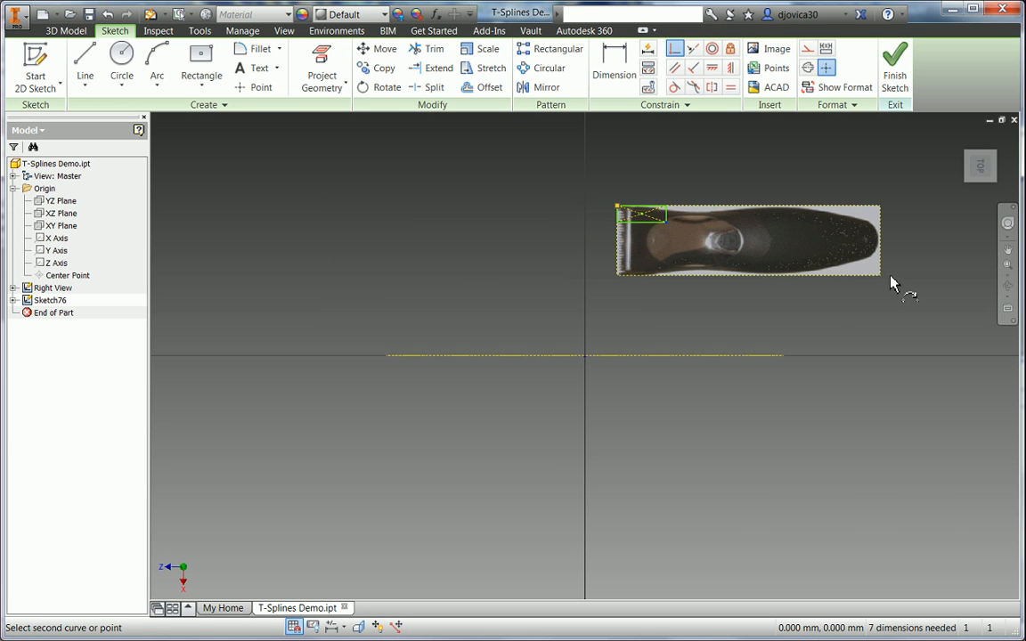
left_click(881, 276)
right_click(844, 319)
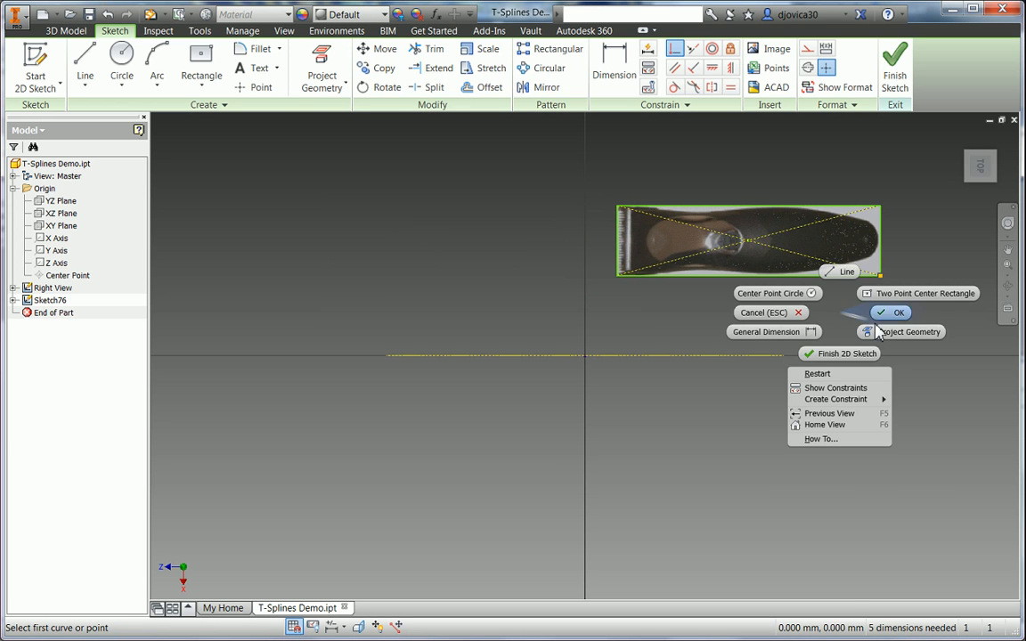
left_click(901, 331)
left_click(782, 355)
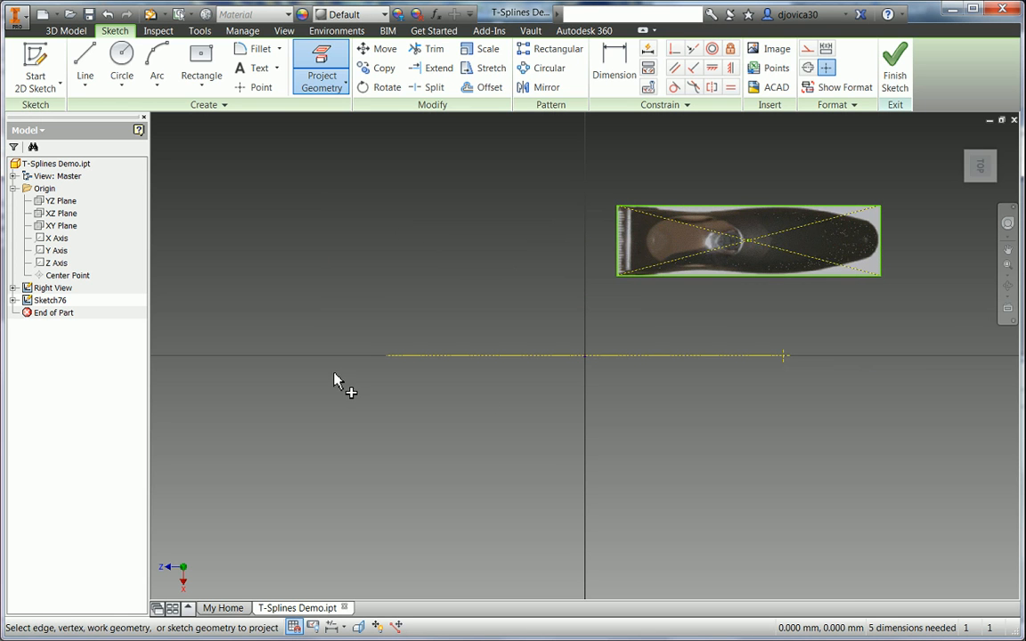
left_click(385, 362)
- Make the image's left and right edge midpoints coincident with the line's left and right ends
right_click(486, 267)
left_click(517, 281)
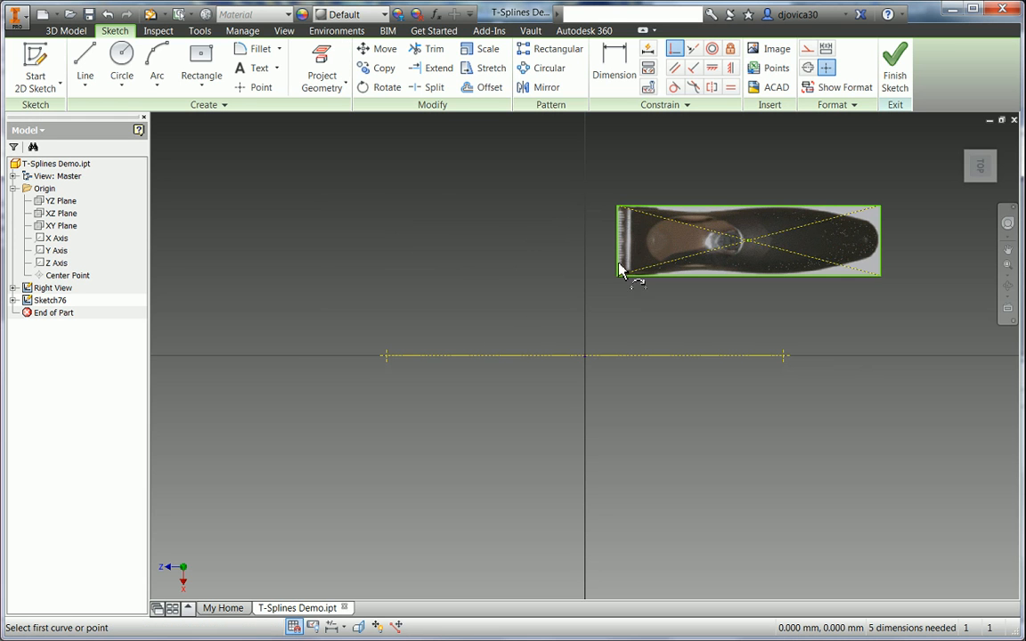
left_click(618, 241)
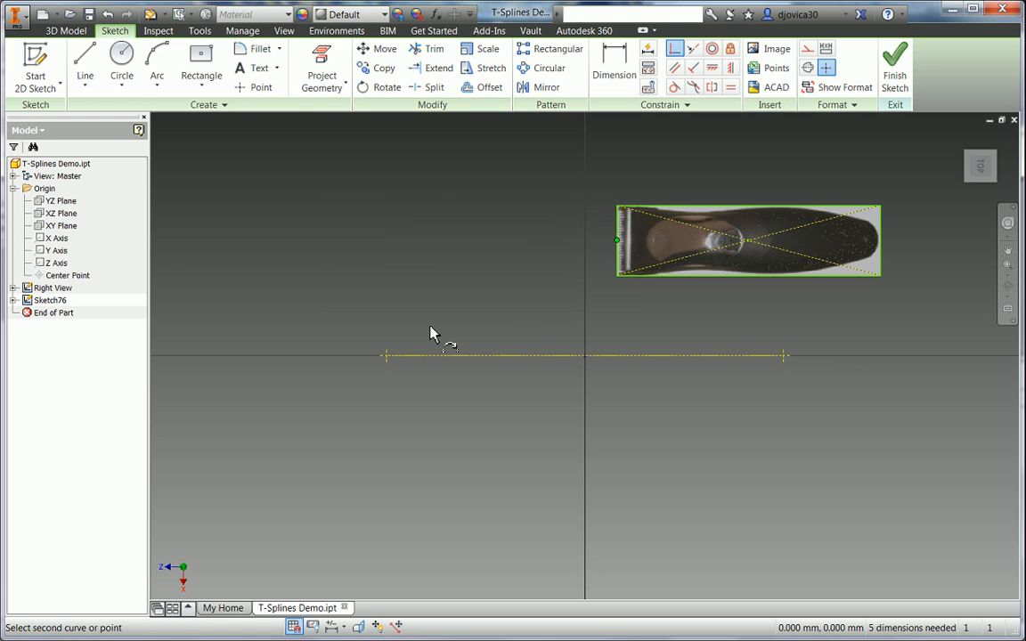
left_click(385, 356)
left_click(650, 356)
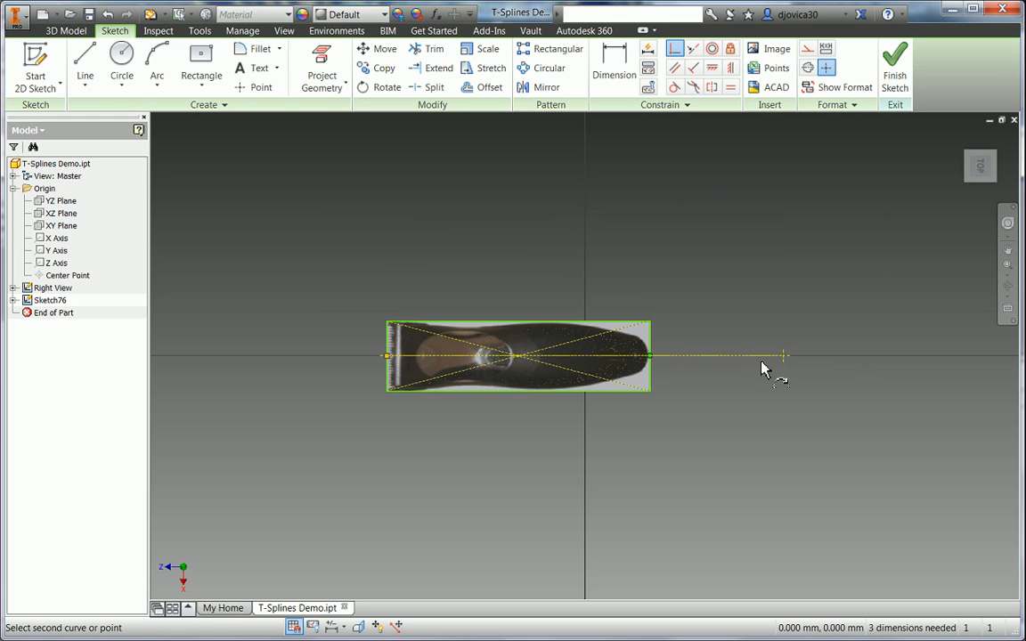
left_click(784, 357)
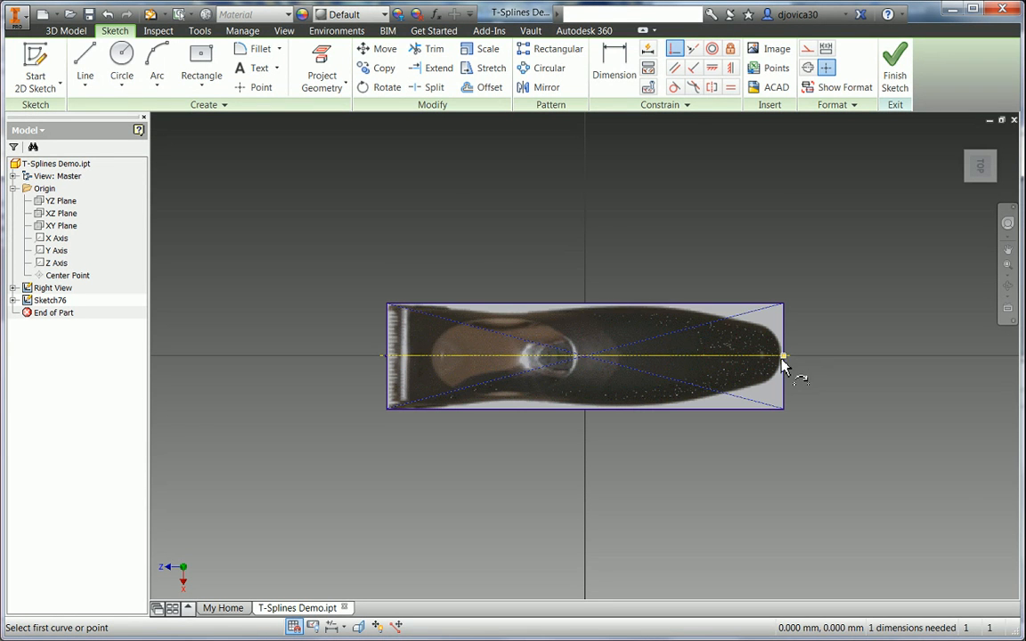
right_click(485, 240)
left_click(443, 252)
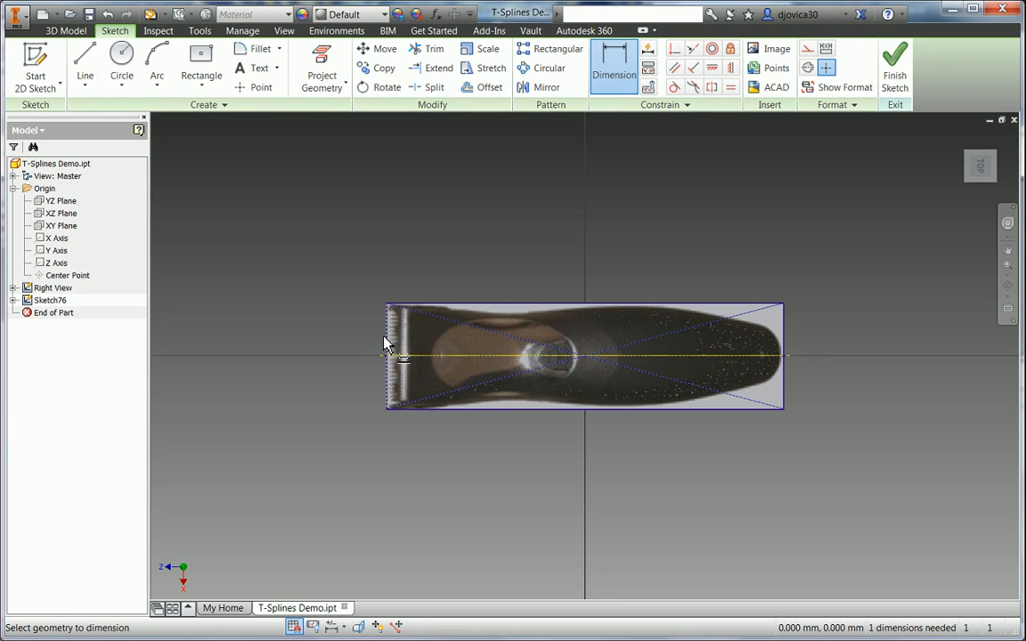
- Add a driven dimension on the image's left edge and rename its parameter 'width'
left_click(389, 345)
left_click(356, 343)
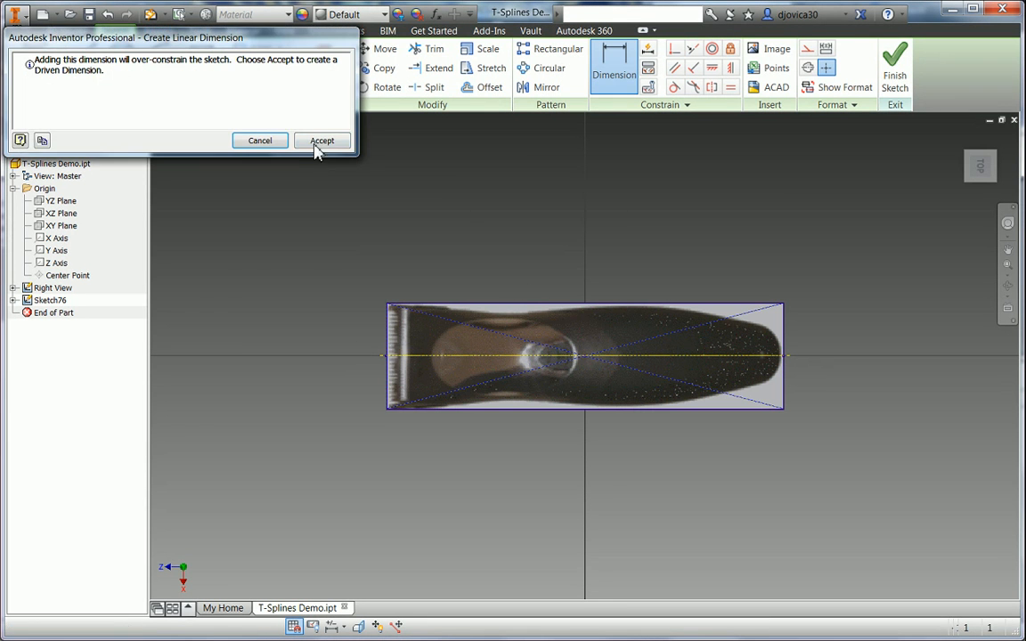
left_click(320, 140)
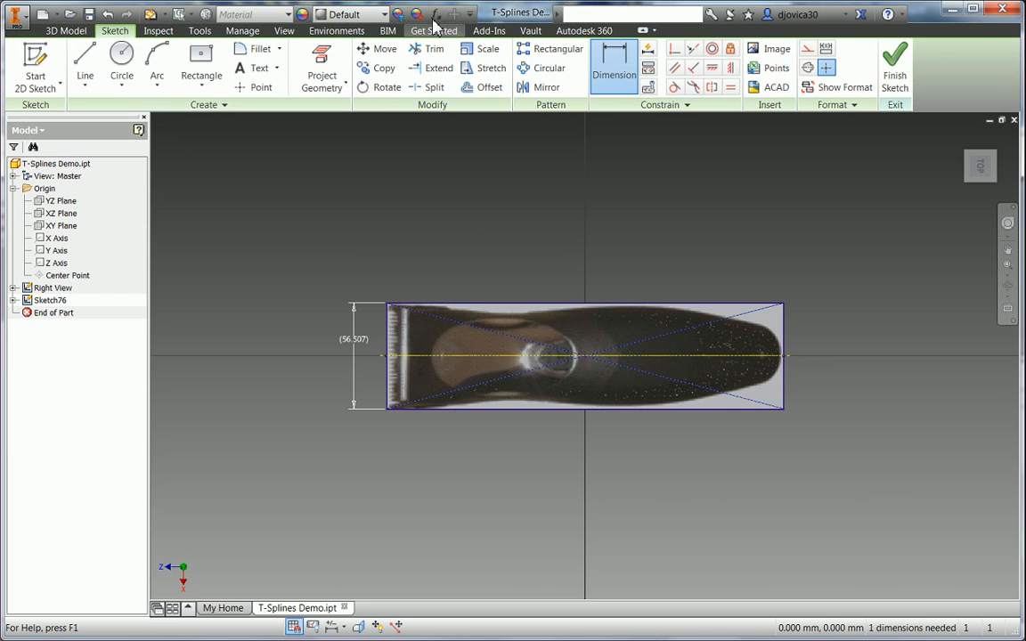
left_click(436, 14)
left_click(125, 162)
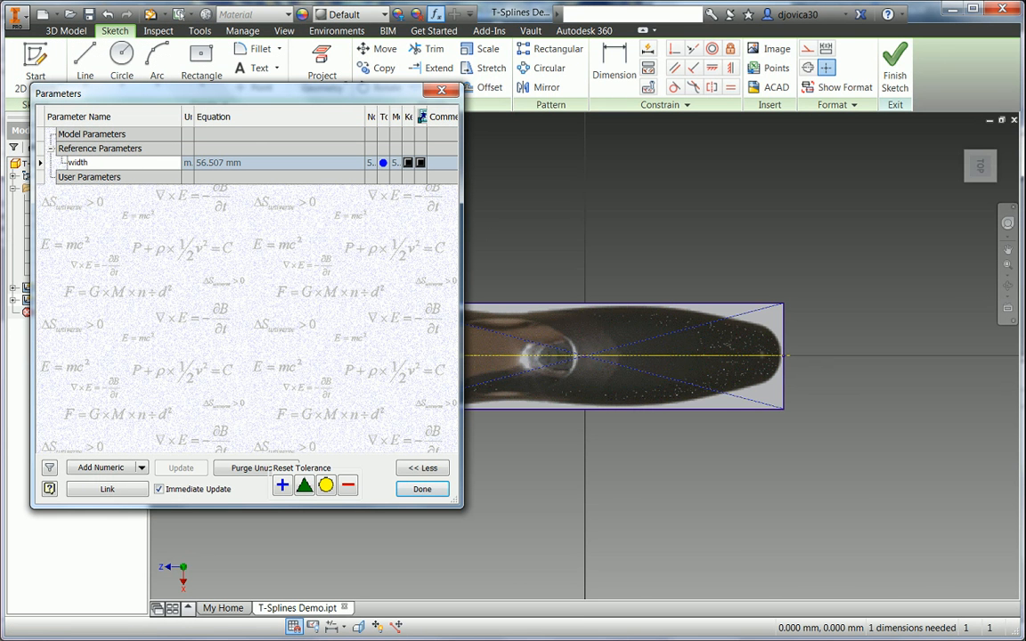
left_click(426, 489)
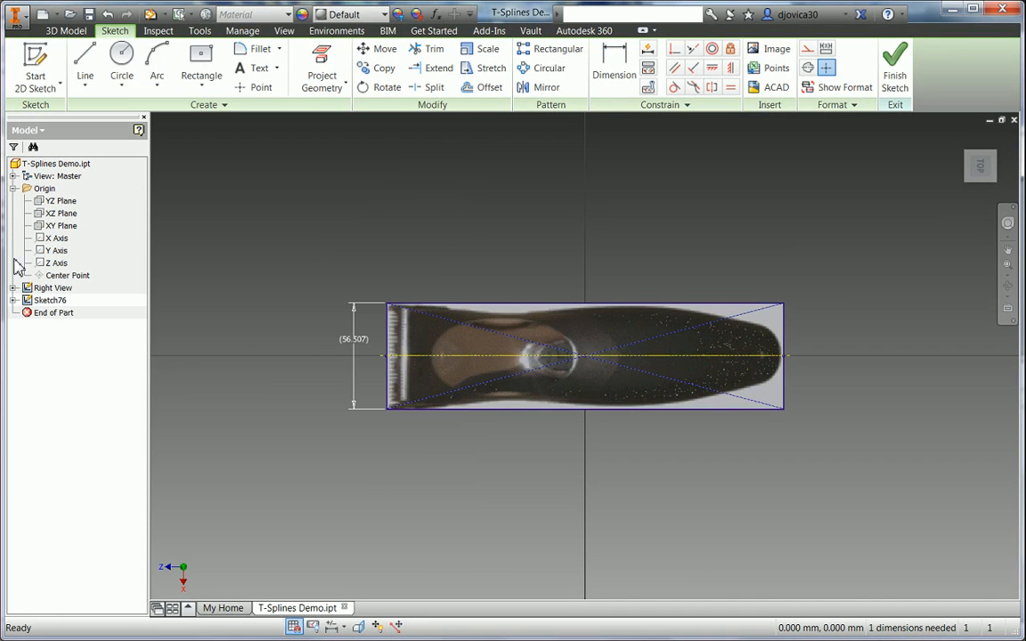
- Rename Sketch76 to 'Top View' and turn on Use Mask for Image33
left_click(53, 301)
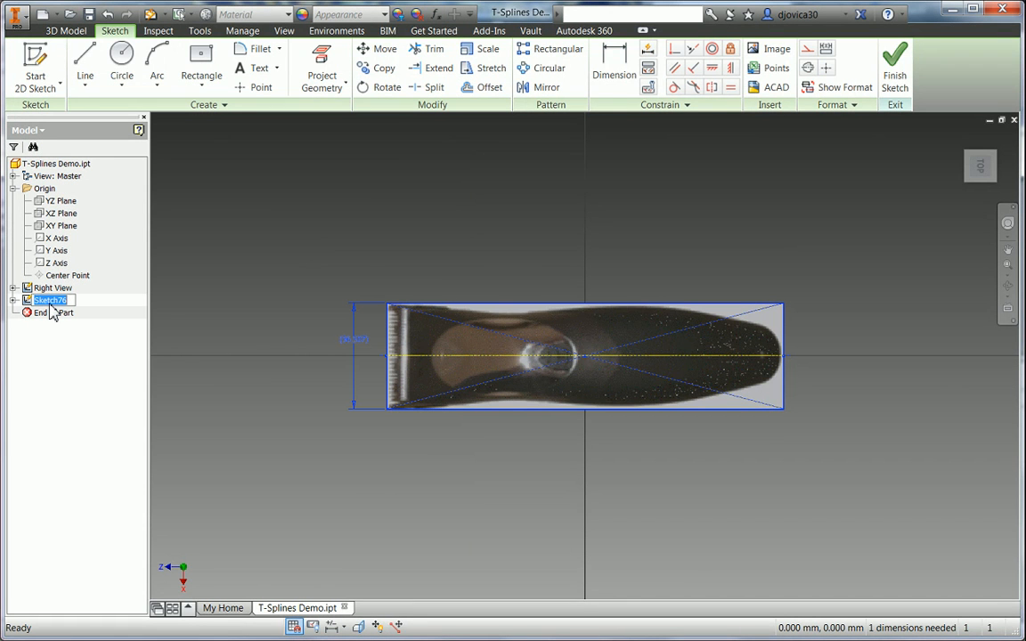
type("Top View")
key("Return")
left_click(14, 300)
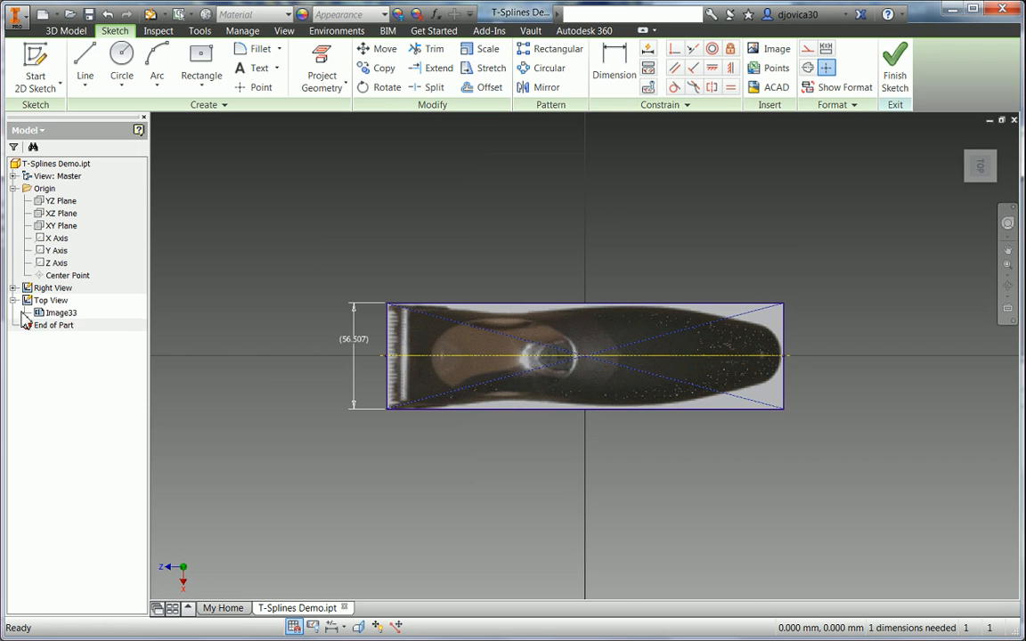
left_click(49, 313)
right_click(48, 314)
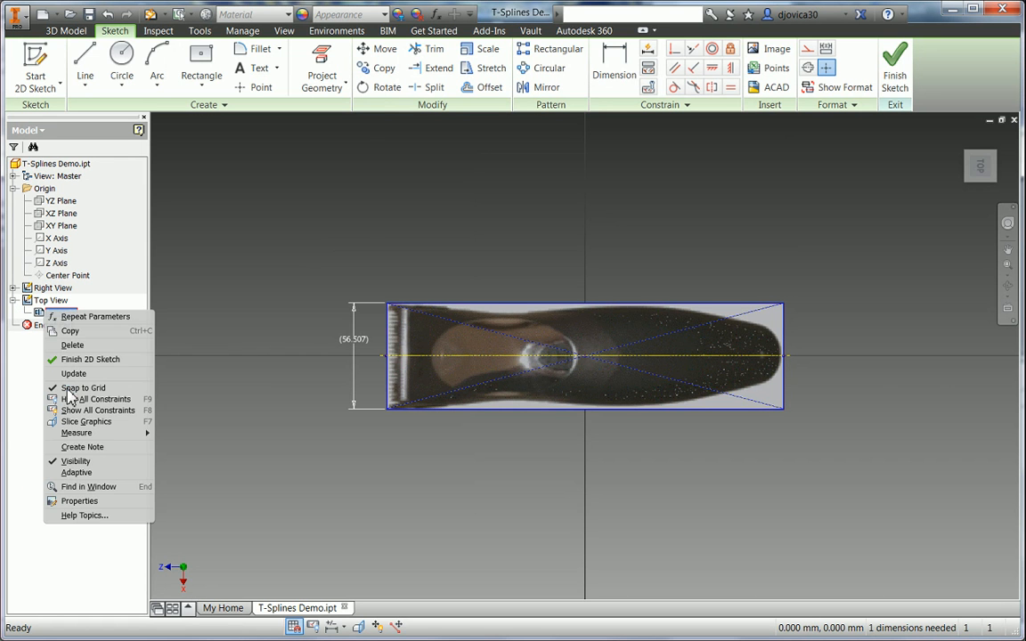
left_click(78, 501)
left_click(270, 164)
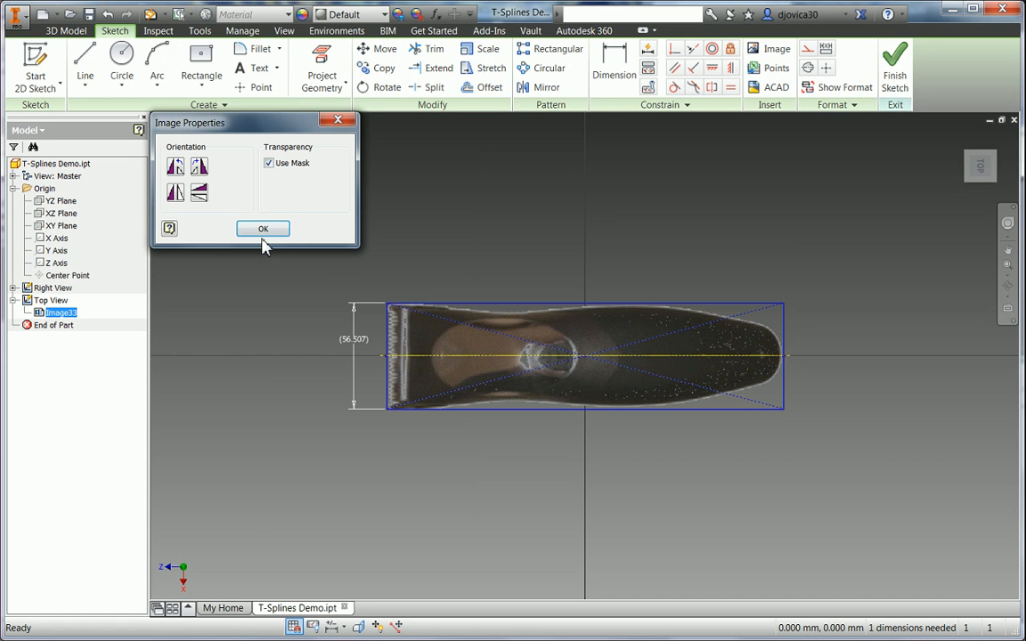
left_click(263, 229)
- Finish the Top View 2D sketch
right_click(356, 254)
left_click(353, 289)
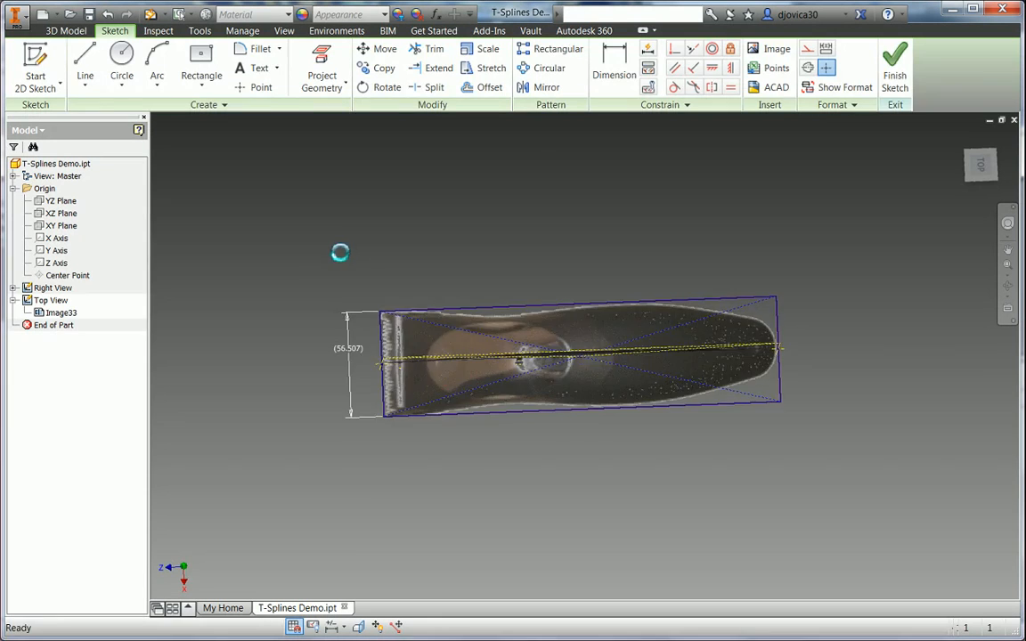
right_click(335, 246)
left_click(325, 292)
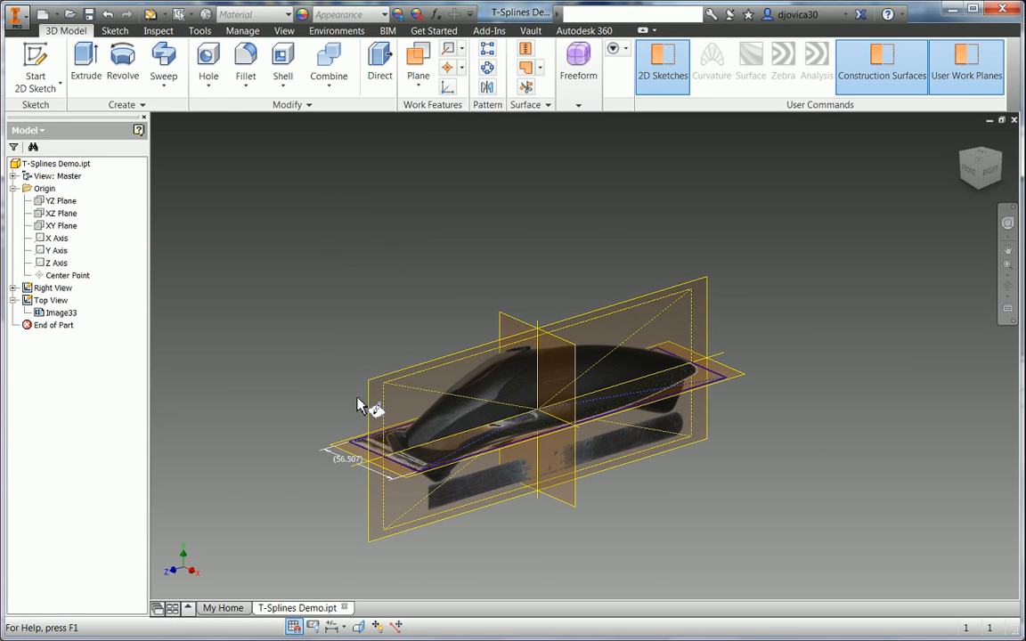
- On the side plane, draw a thin three-point rectangle along the clipper's blade tip
left_click(380, 413)
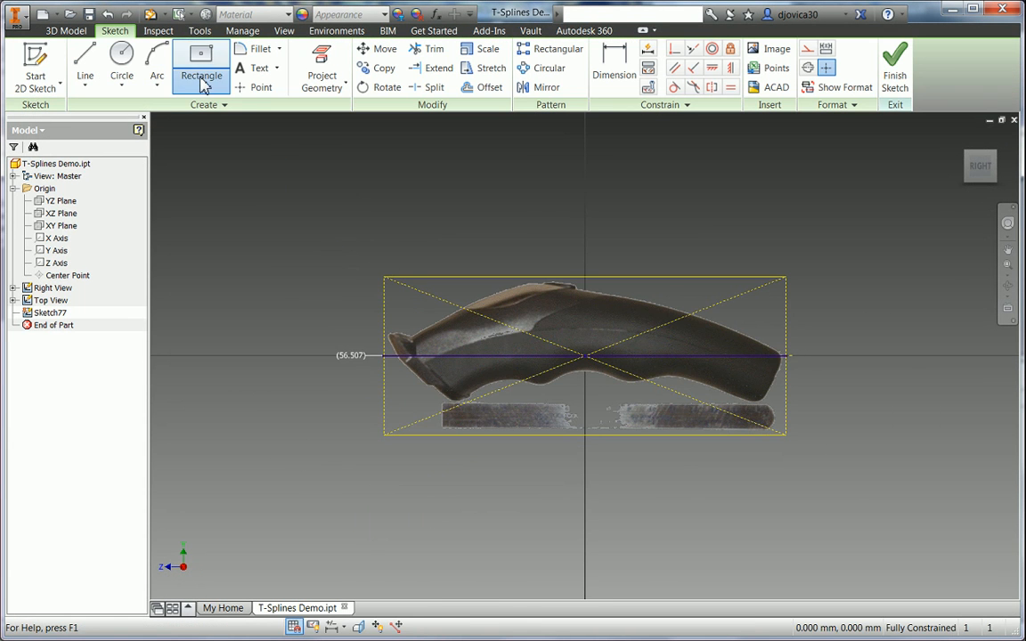
left_click(202, 84)
left_click(215, 142)
scroll(440, 381, "down", 3)
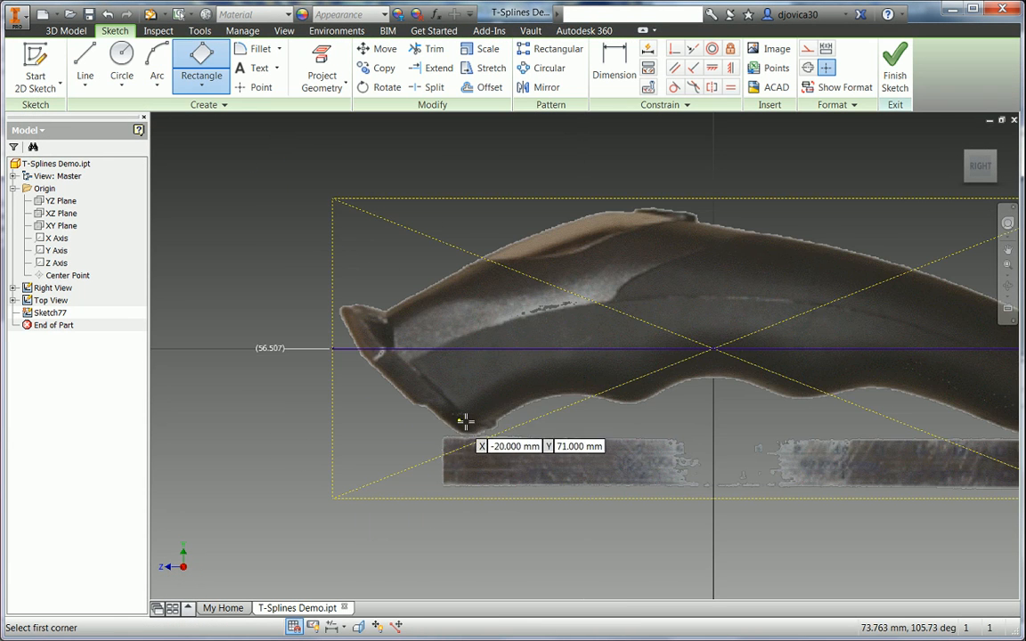
left_click(464, 418)
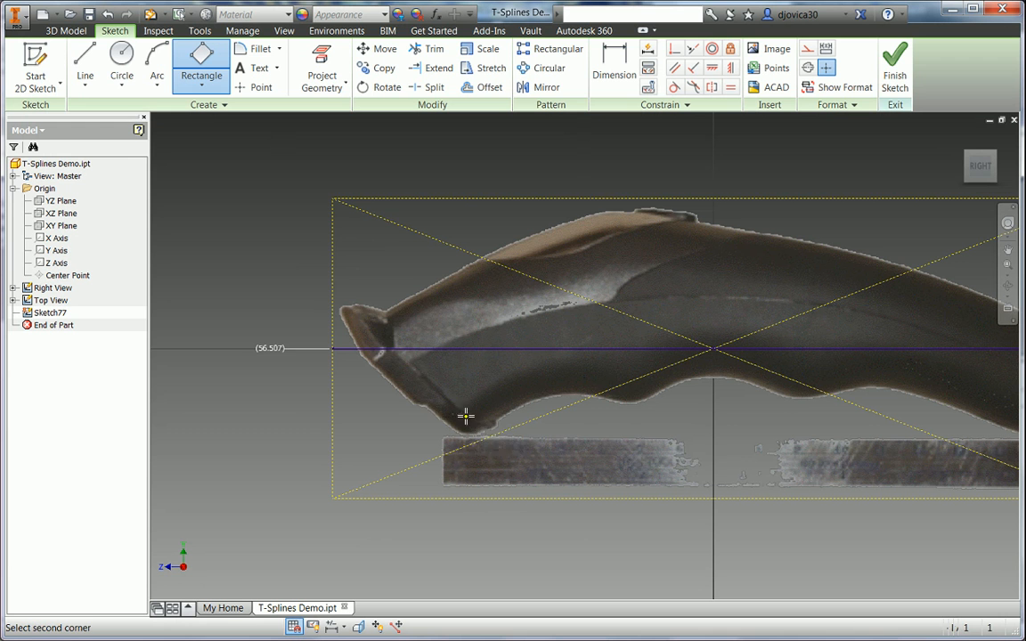
left_click(375, 337)
left_click(366, 328)
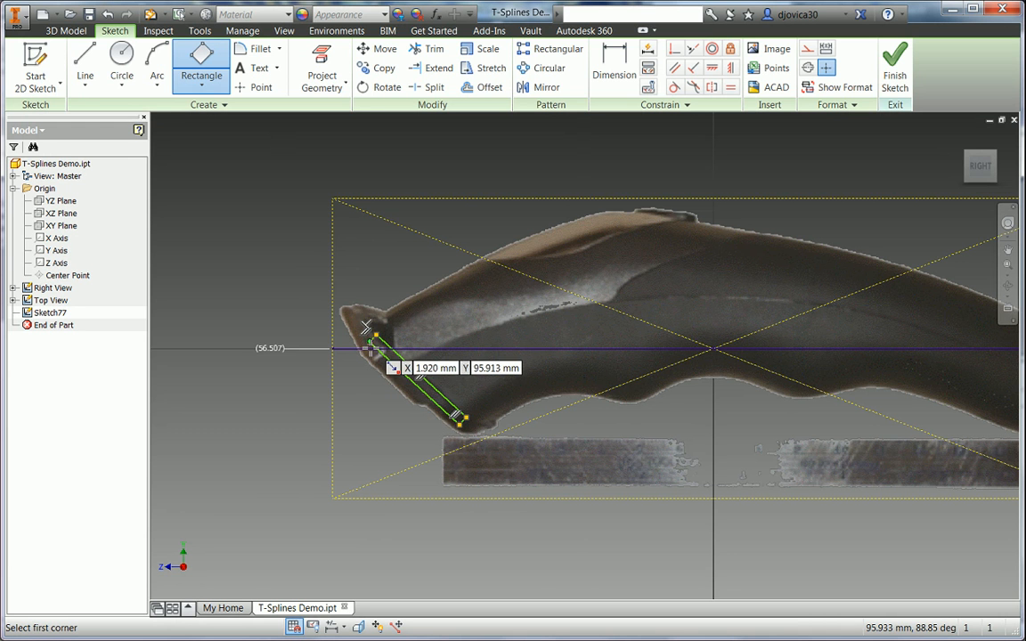
- Extrude the thin rectangle symmetrically with distance width*.85
key("e")
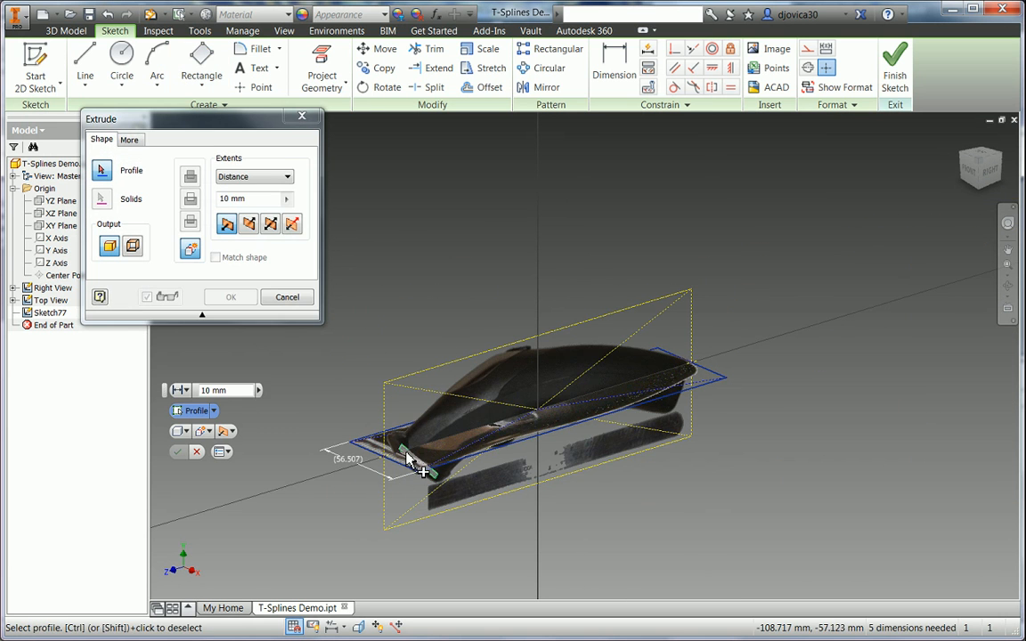
left_click(408, 458)
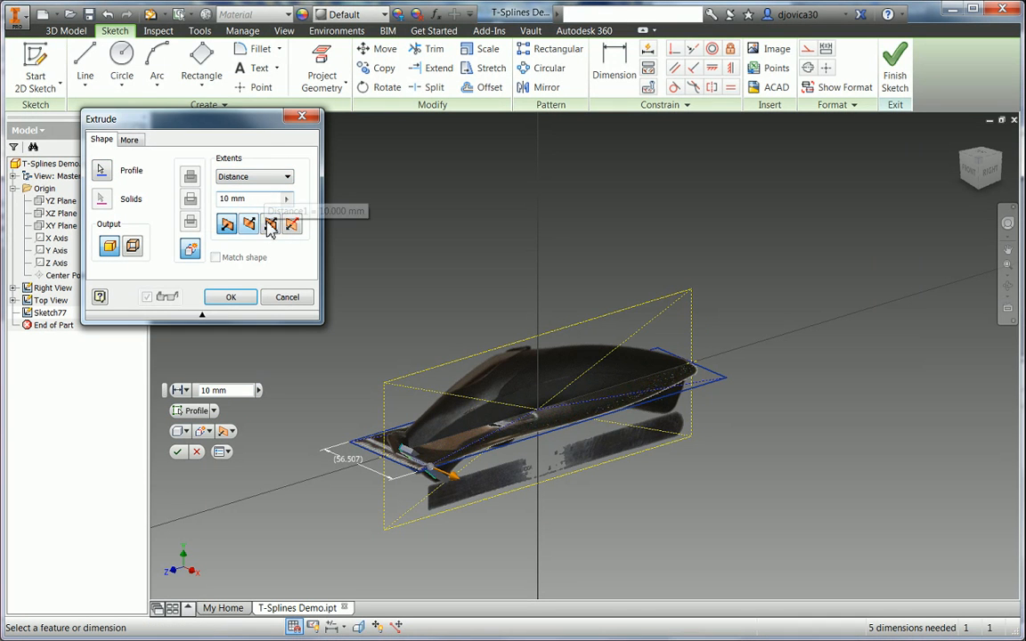
left_click(271, 225)
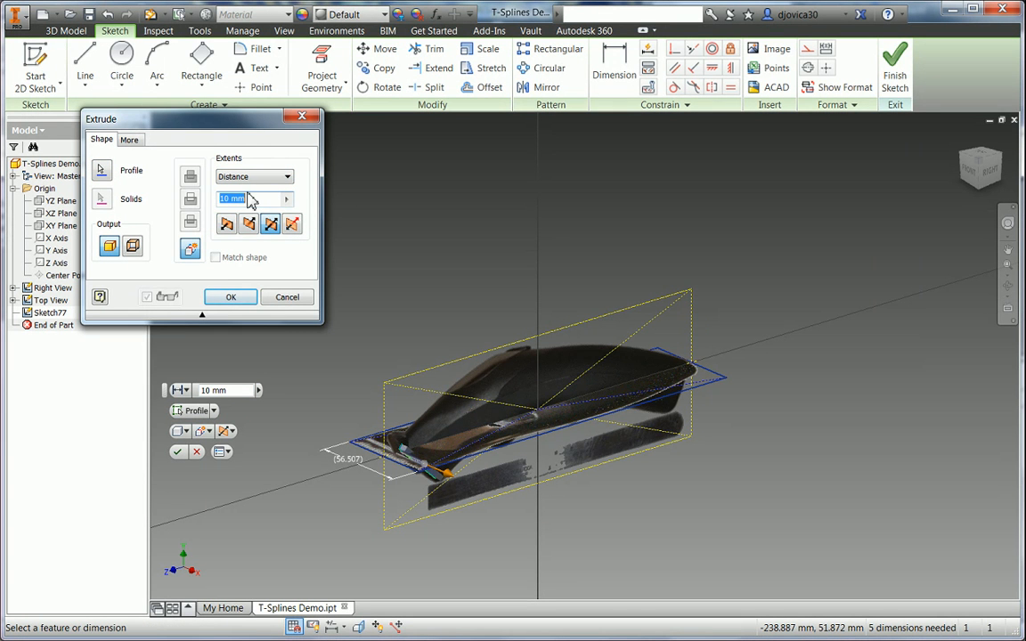
type("width*.85")
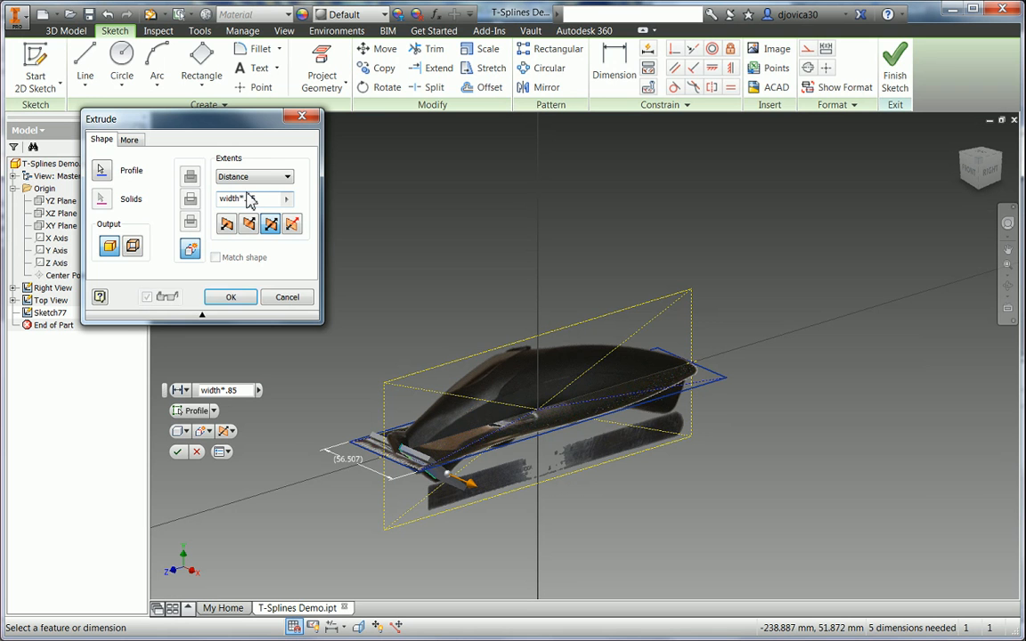
left_click(237, 297)
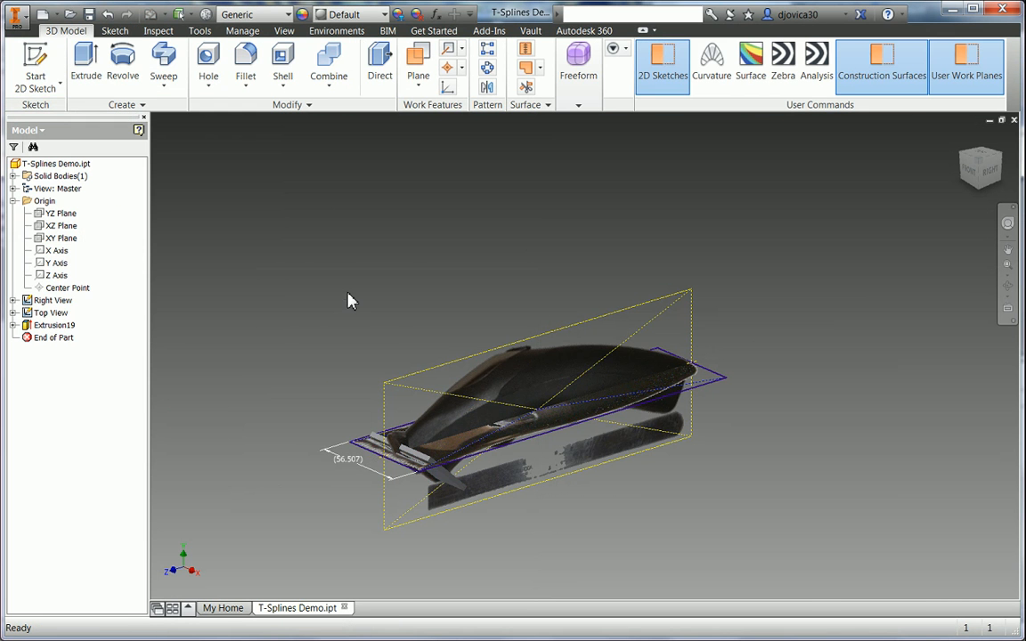
- Fillet the two slot edges of the blade tip with radius 10, creating Fillet28
right_click(348, 297)
left_click(349, 257)
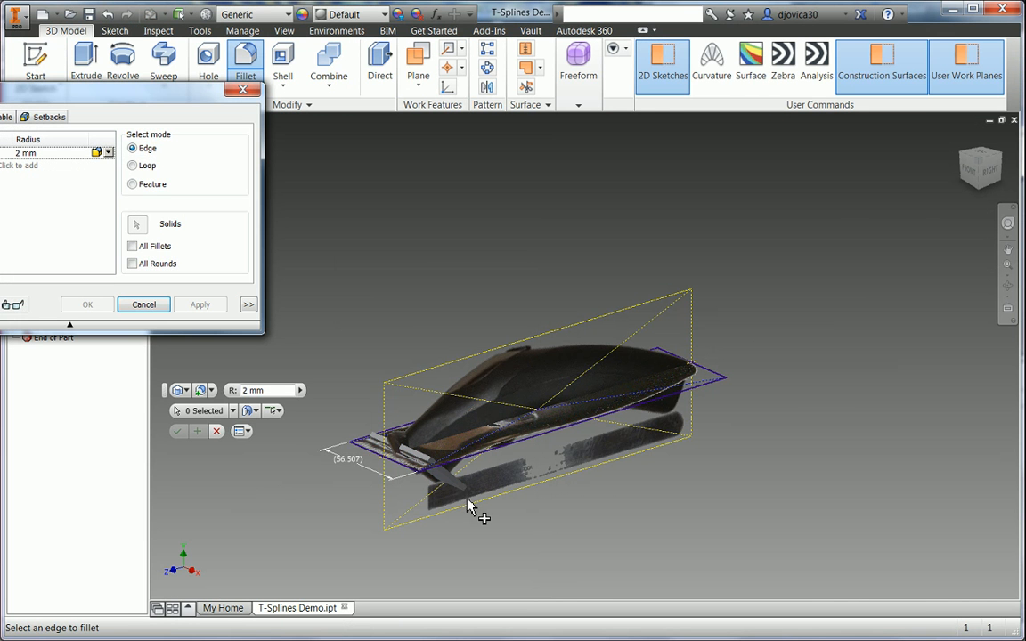
scroll(470, 494, "up", 2)
left_click(464, 484)
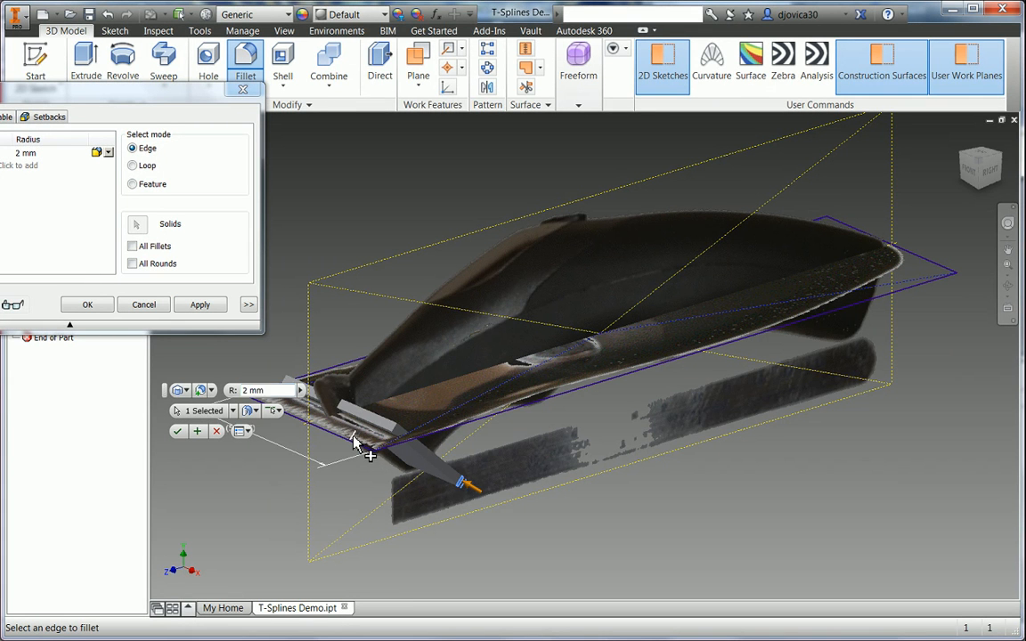
left_click(353, 442)
left_click(42, 153)
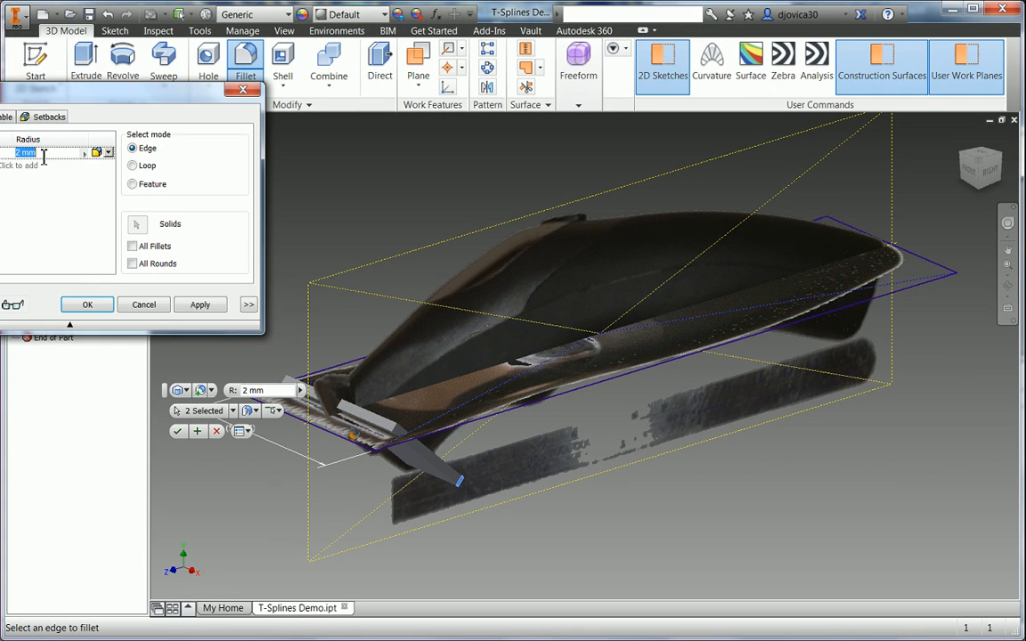
type("10")
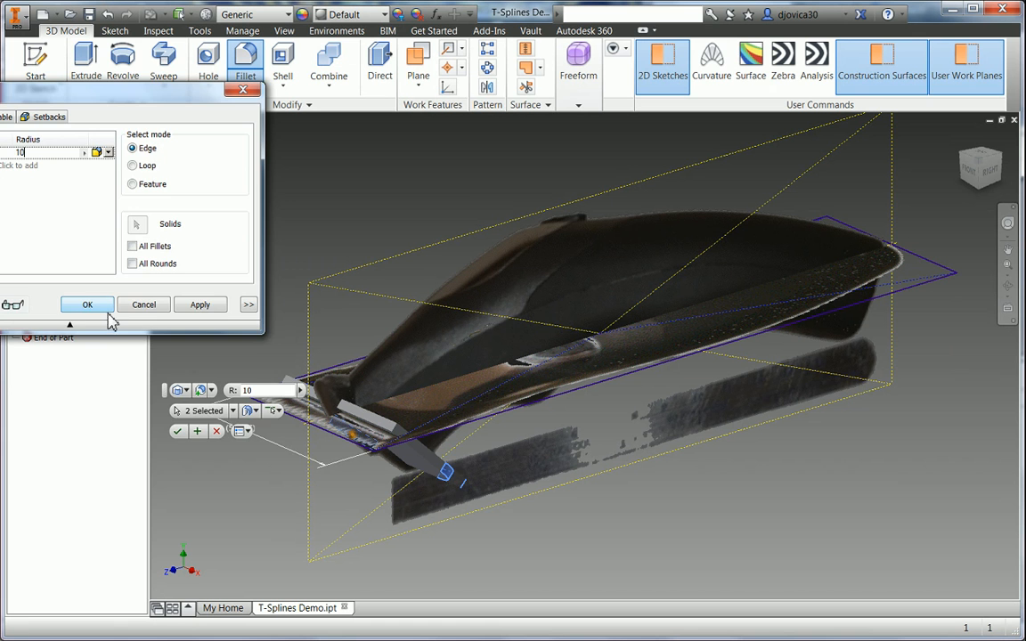
left_click(90, 306)
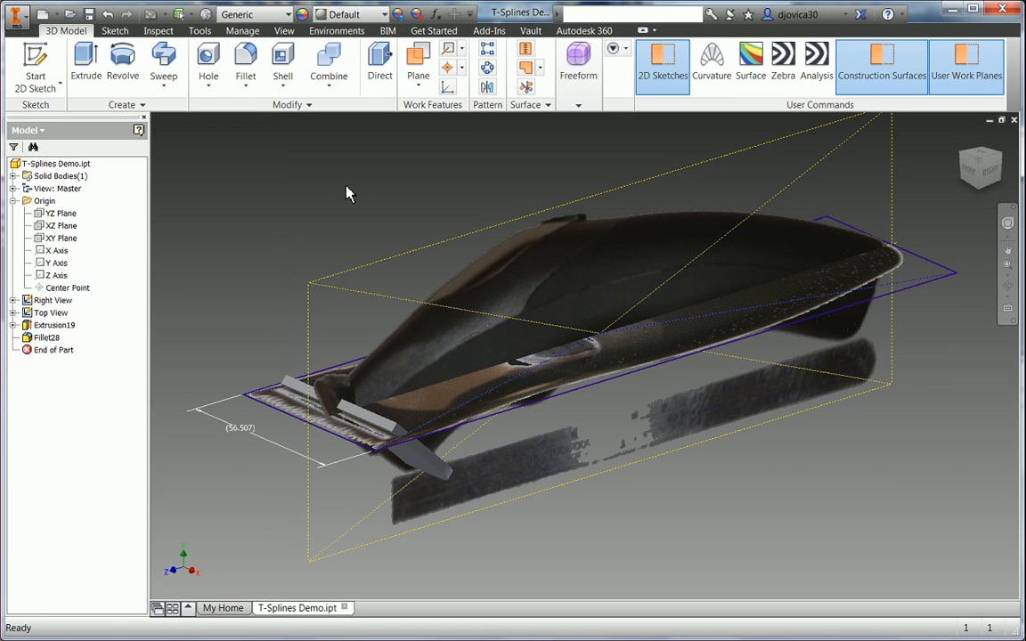
right_click(217, 172)
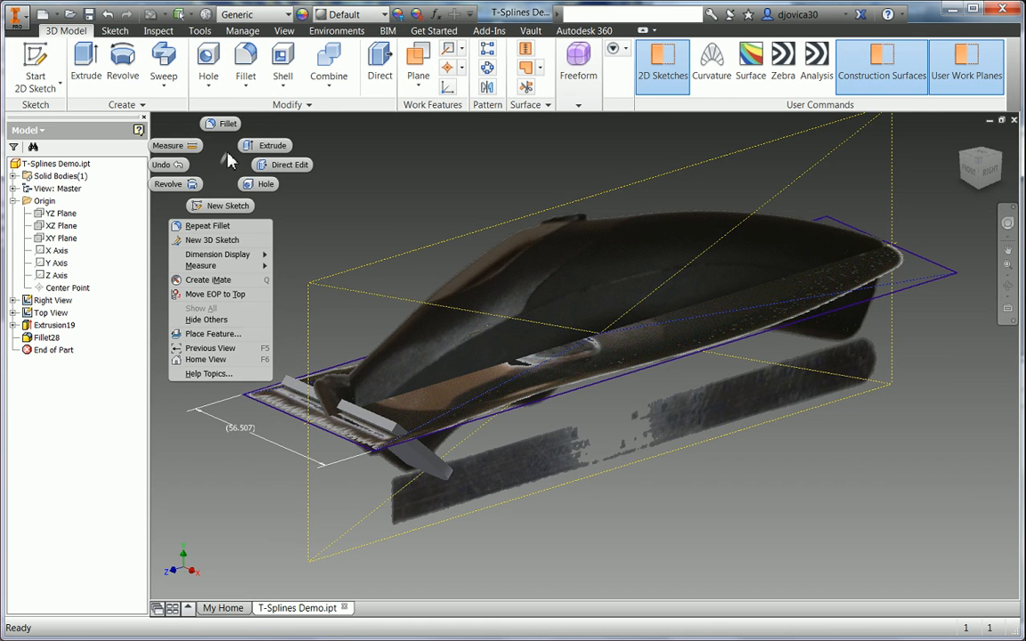
left_click(223, 207)
- On the YZ Plane, draw a three-point interpolation spline from the blade end, over the middle, to the tail
left_click(64, 214)
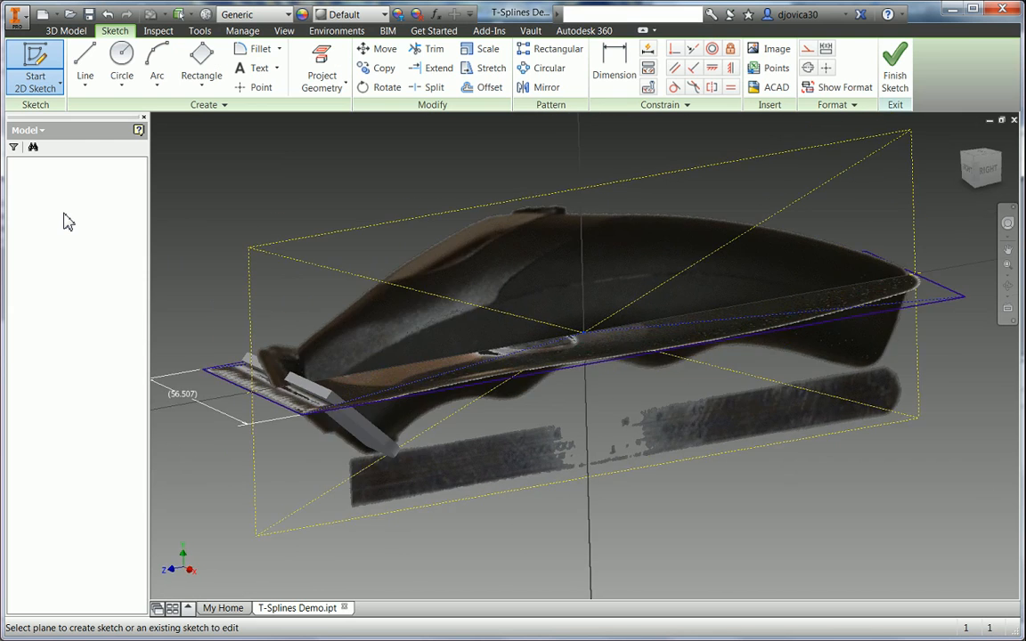
left_click(85, 85)
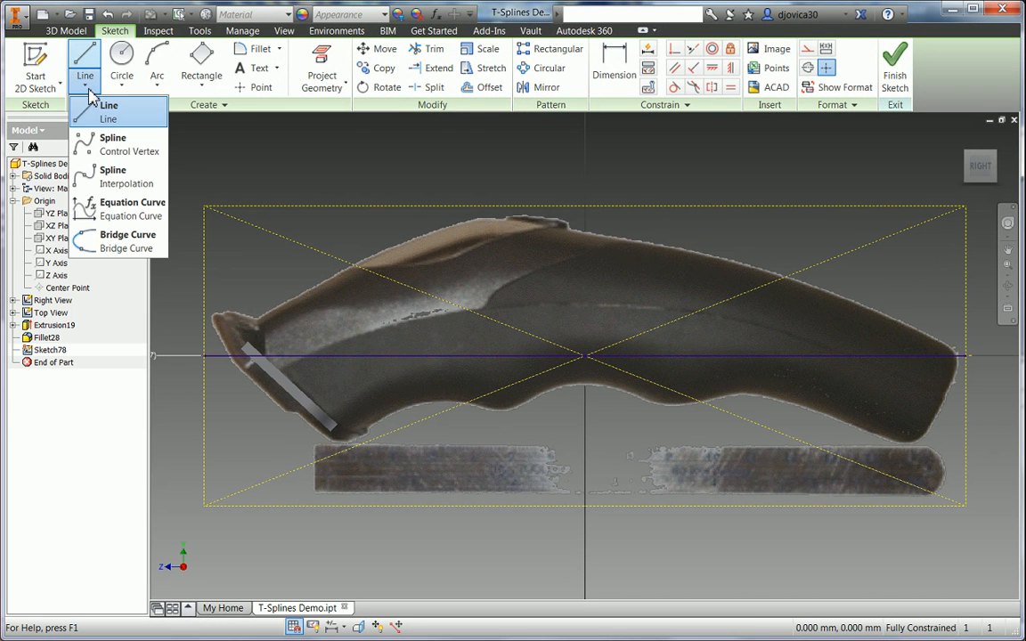
left_click(109, 176)
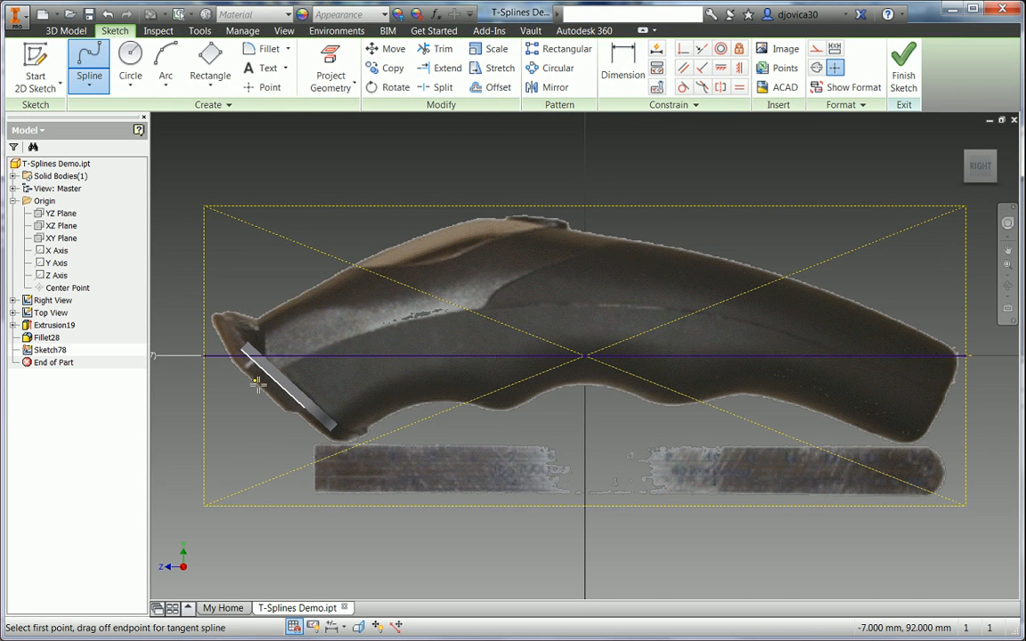
left_click(254, 381)
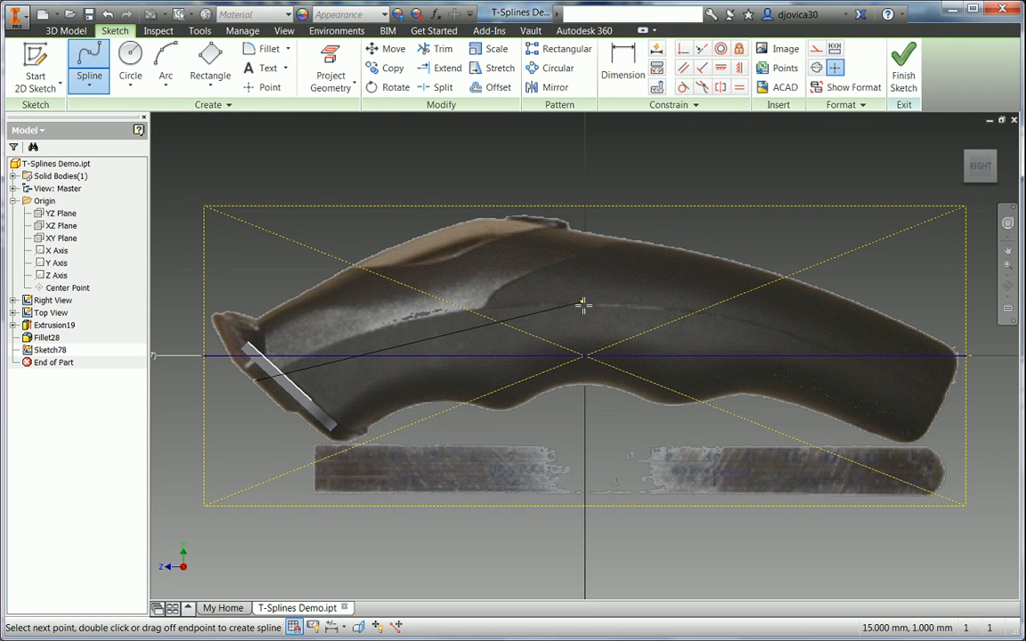
left_click(585, 304)
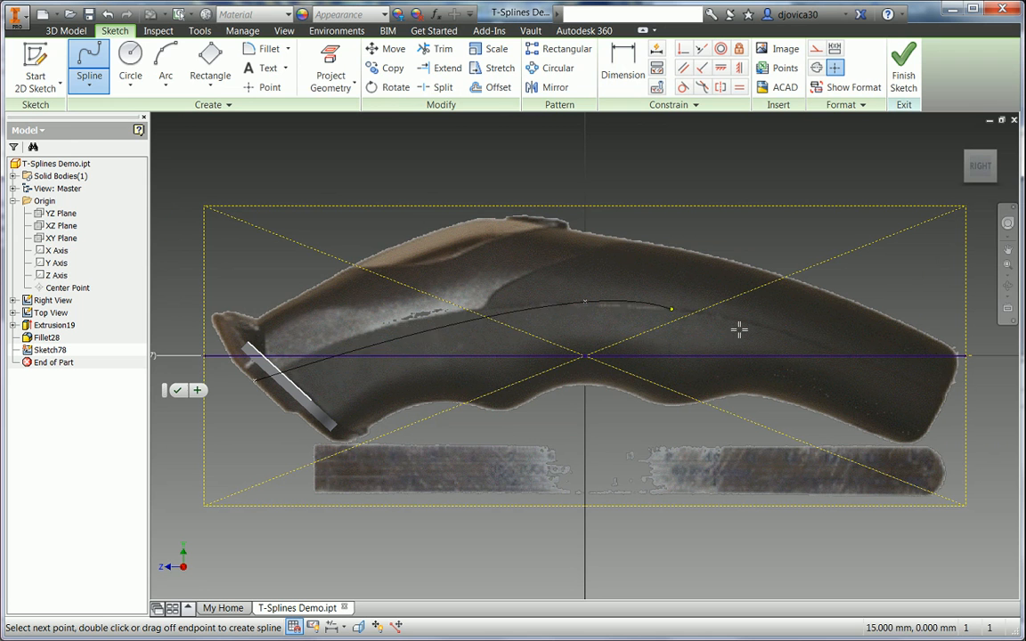
left_click(947, 398)
right_click(946, 398)
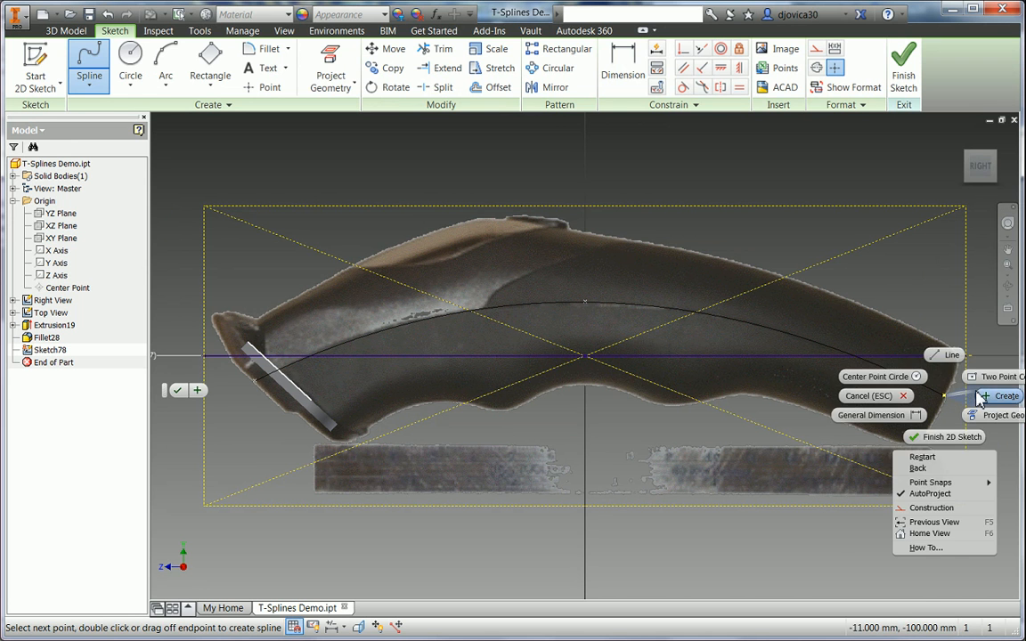
left_click(988, 398)
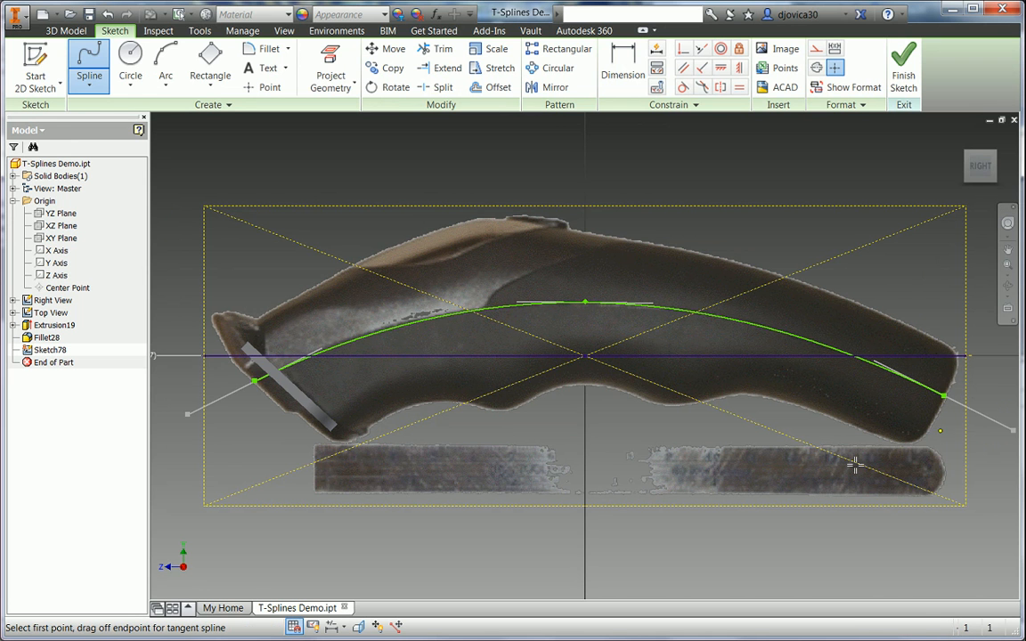
right_click(241, 462)
left_click(279, 453)
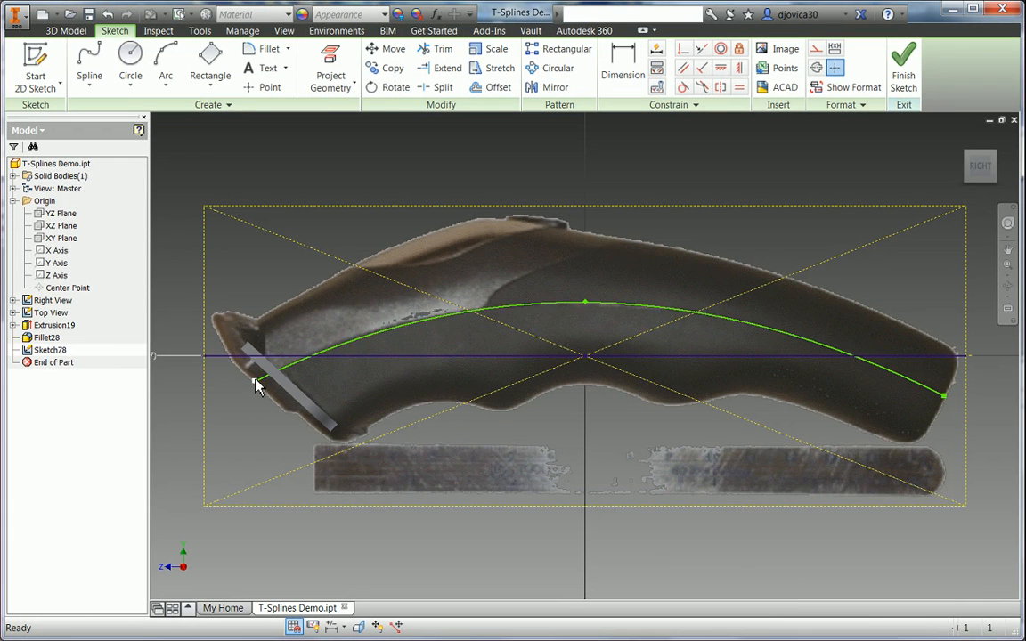
- Nudge the spline's left end slightly upward and finish Sketch78
left_click_drag(256, 381, 254, 378)
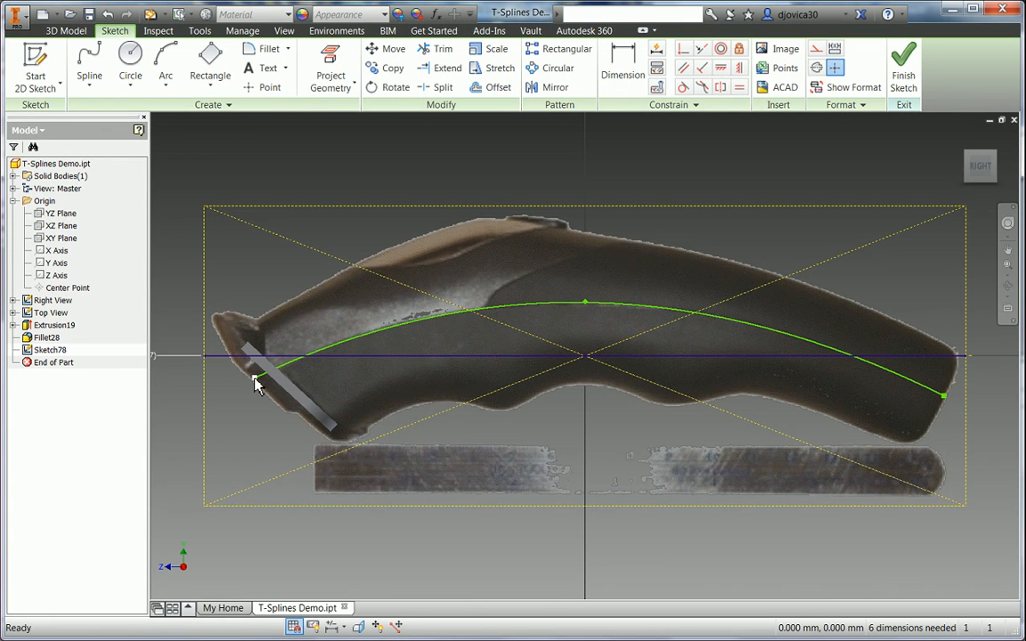
right_click(246, 436)
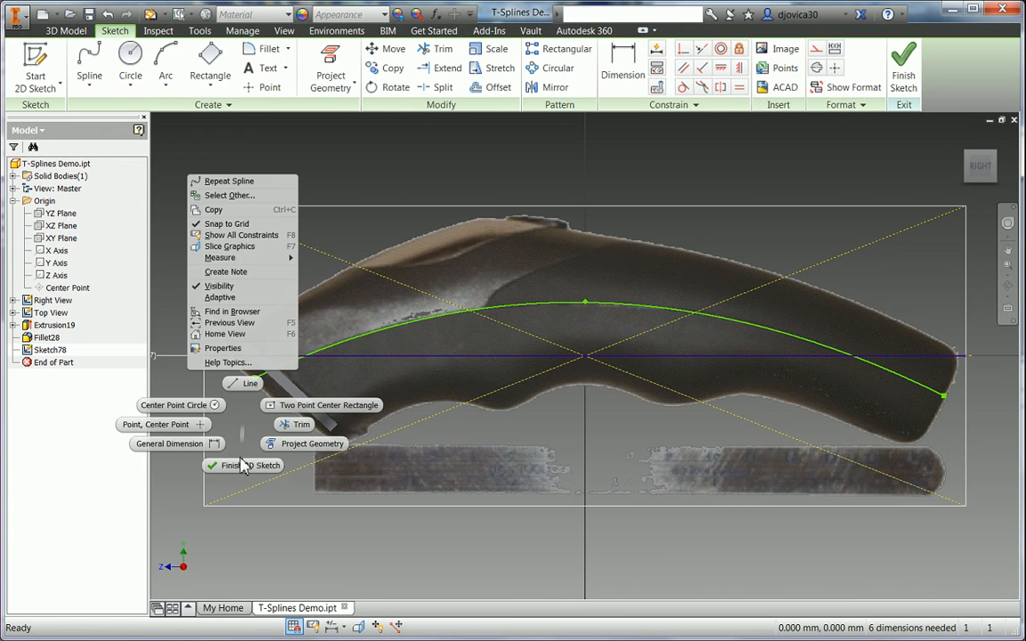
left_click(240, 465)
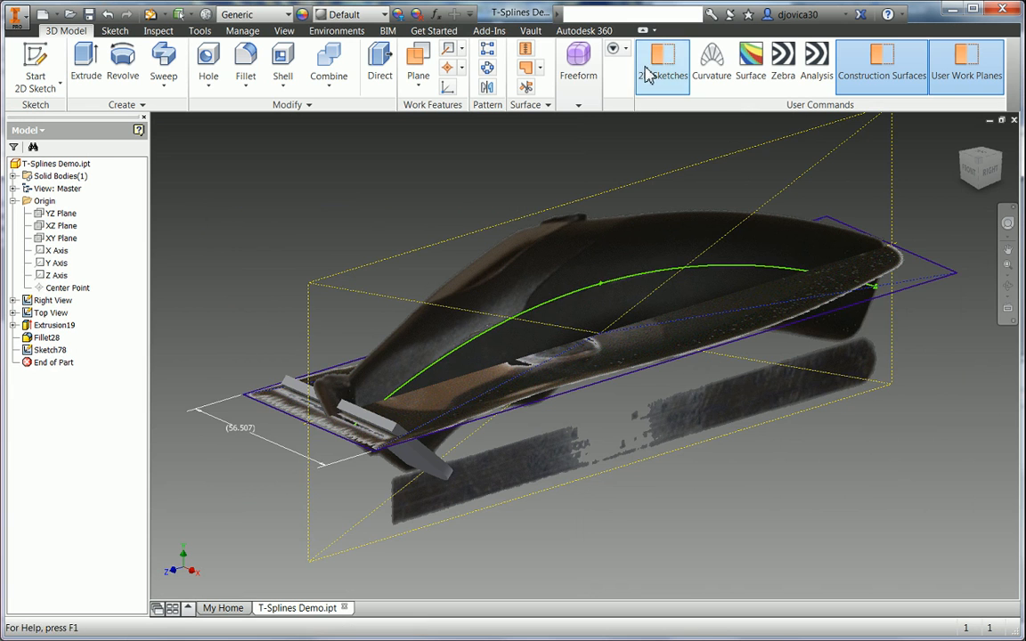
- Hide the 2D sketches and start a Freeform Cylinder from the Freeform tools
left_click(650, 69)
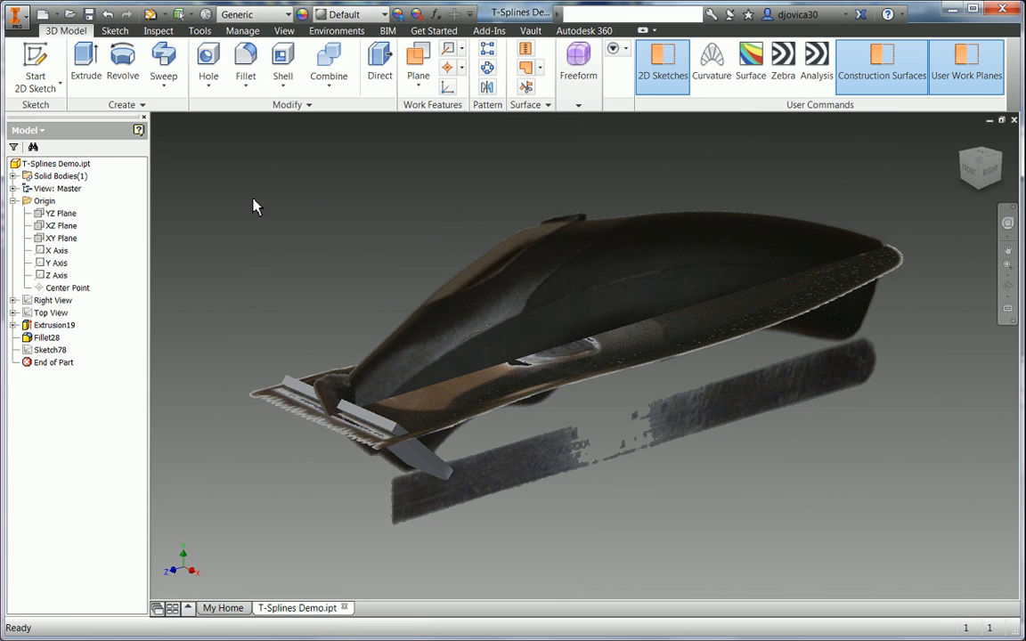
left_click(577, 106)
left_click(572, 158)
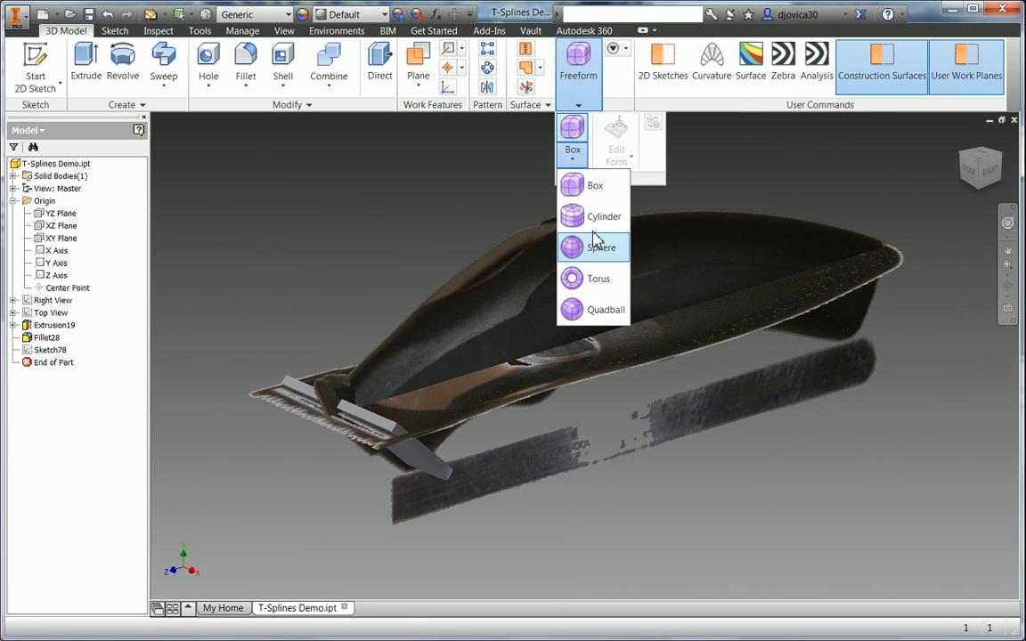
right_click(470, 198)
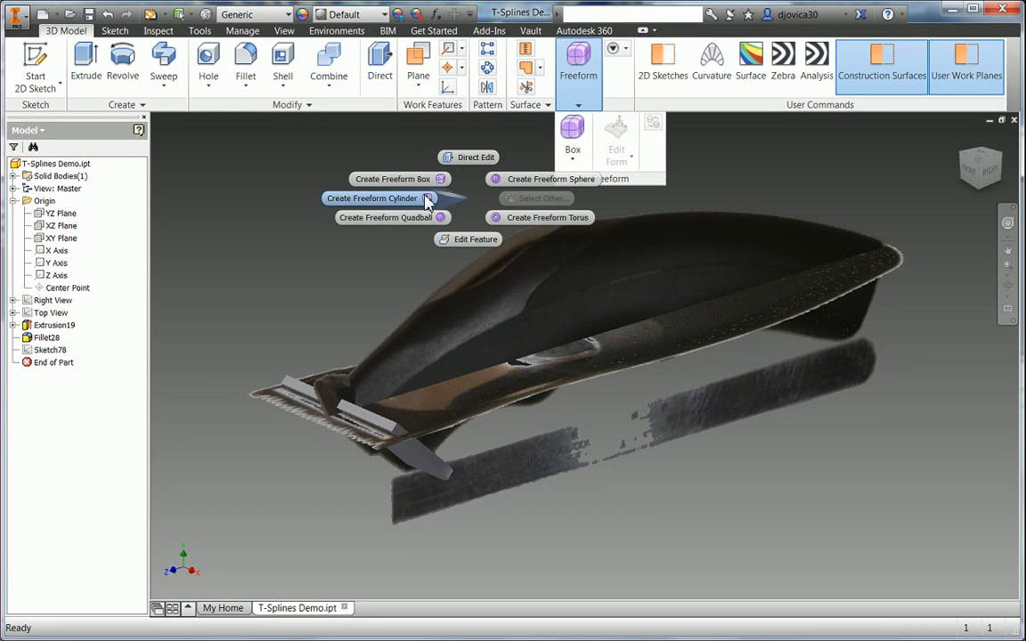
left_click(374, 198)
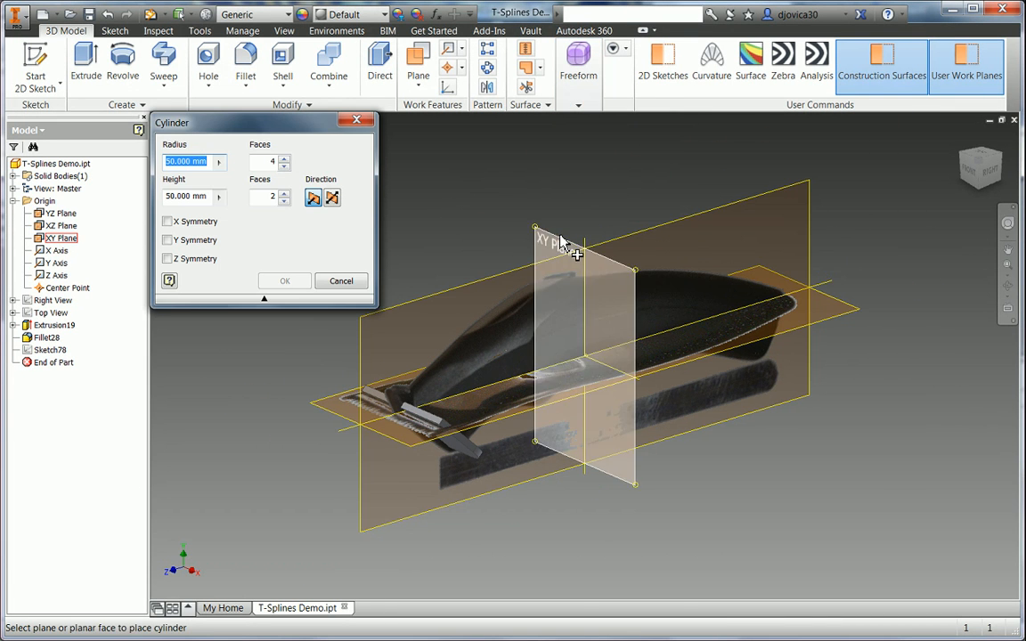
- Place the freeform cylinder at the XY plane's centre with radius width/2.5 and reversed direction
left_click(559, 237)
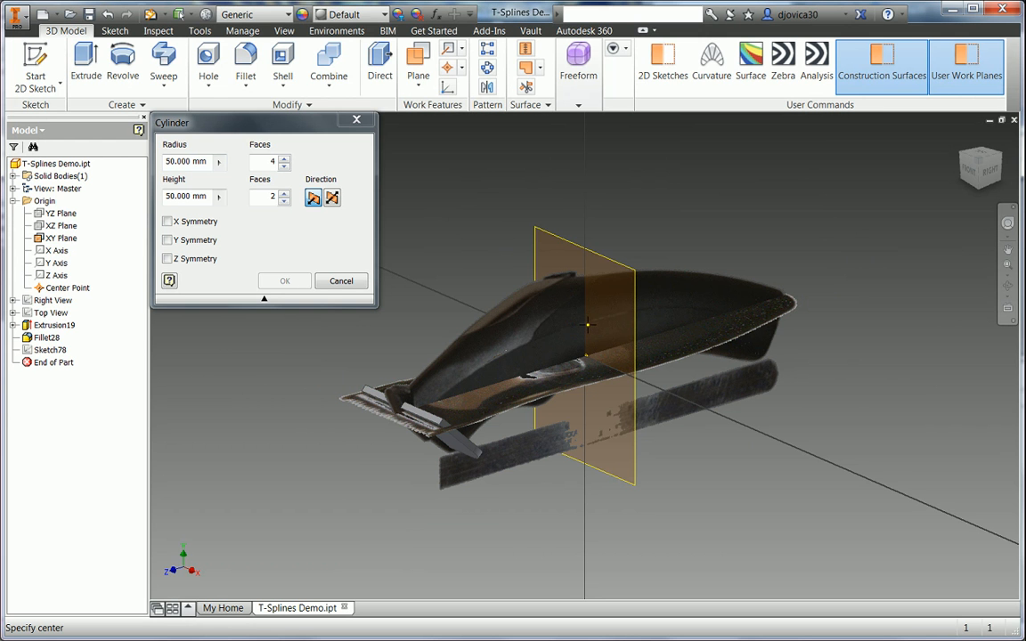
left_click(585, 324)
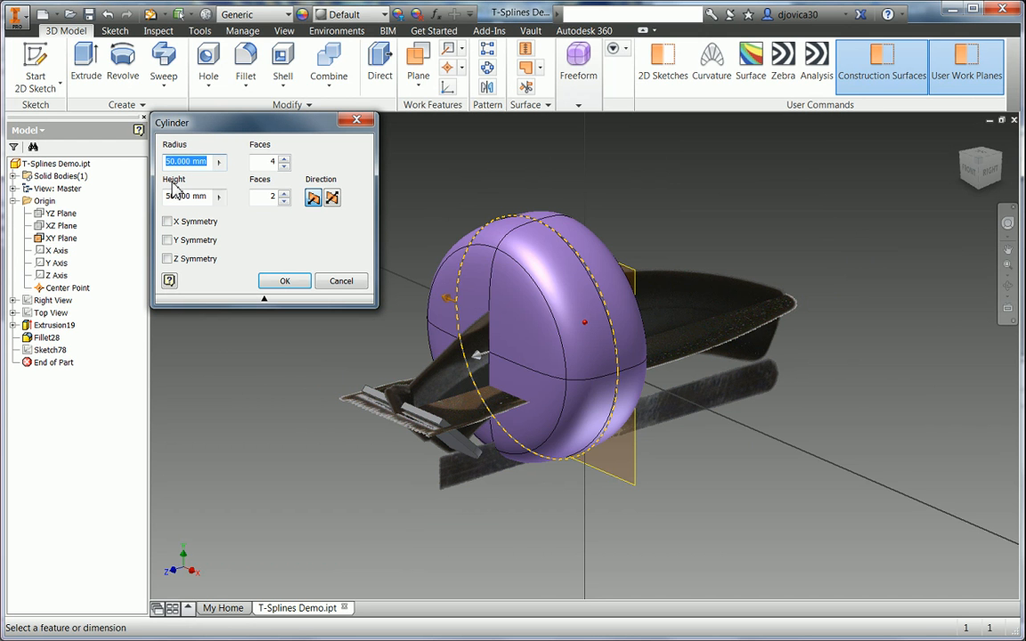
left_click(981, 156)
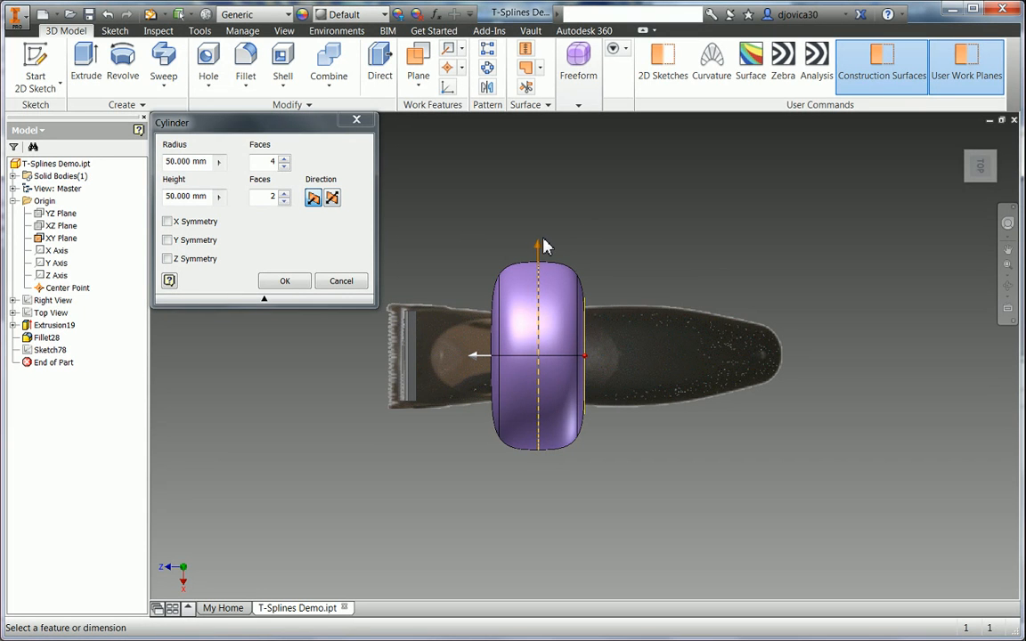
left_click(538, 250)
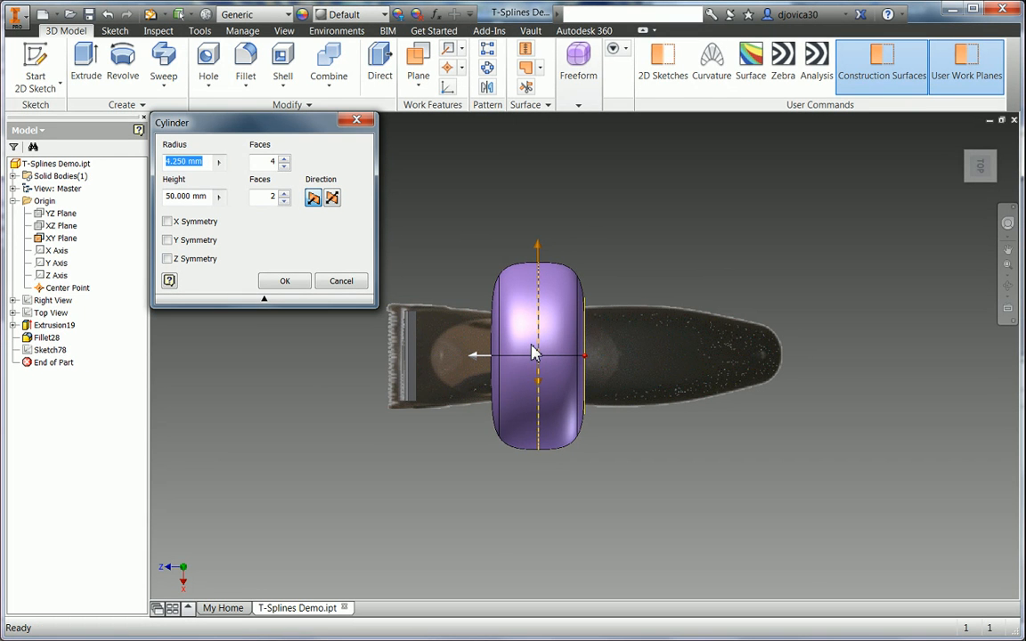
left_click_drag(540, 321, 540, 328)
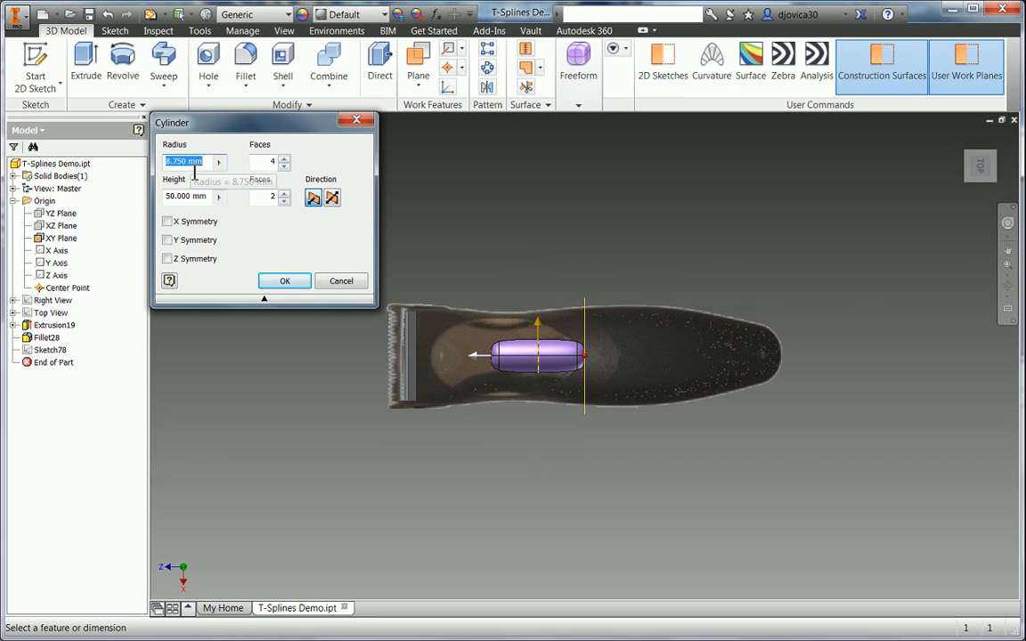
type("Widt")
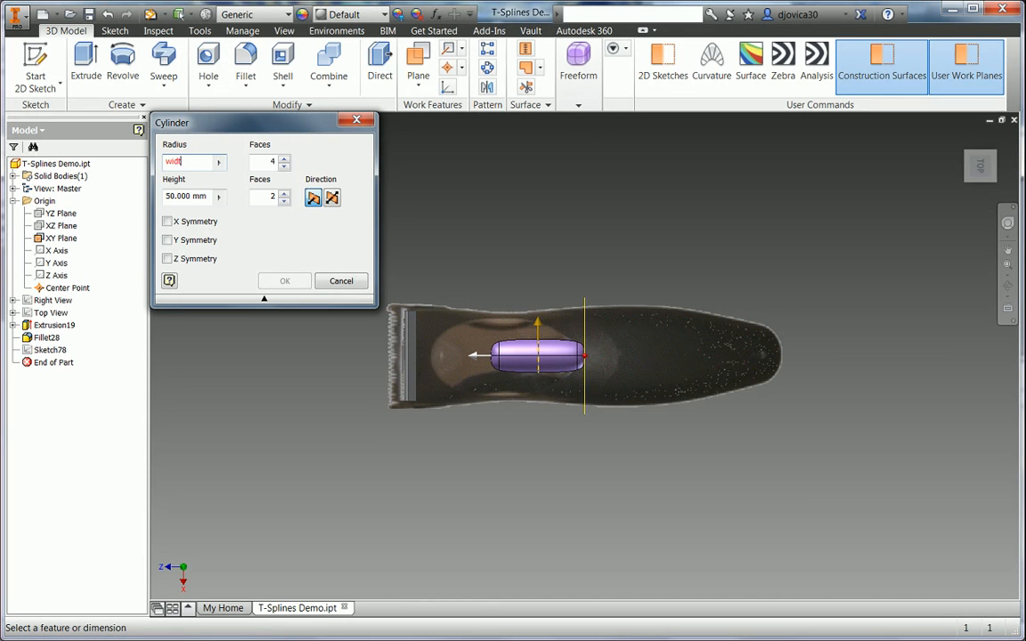
type("h/2.5")
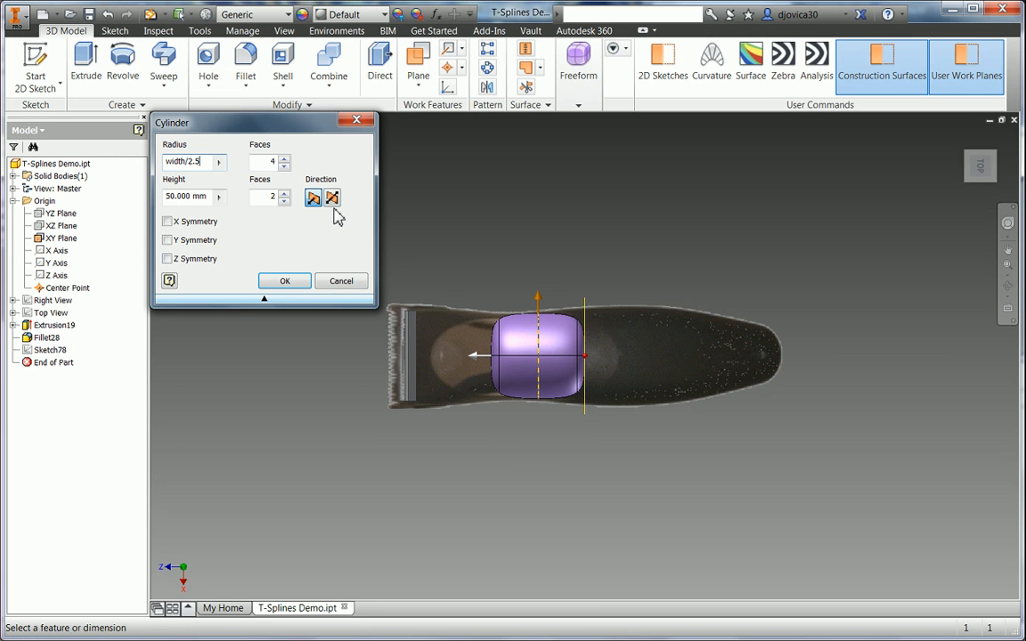
key("Tab")
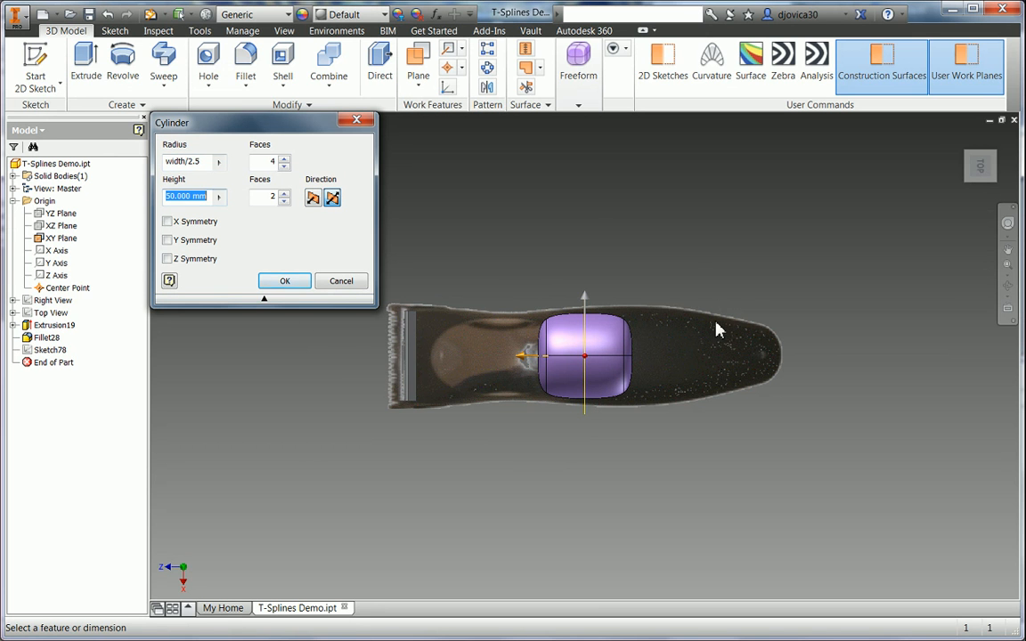
middle_click_drag(939, 213, 943, 161, "shift")
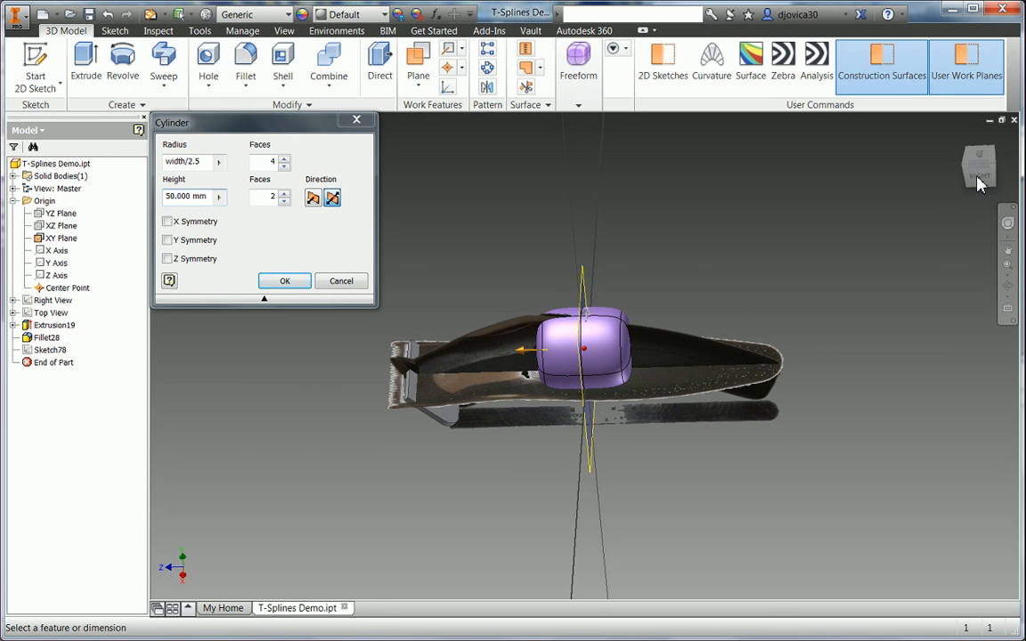
- Give the cylinder 133 mm height, 4 × 14 faces and Y symmetry, creating Form34
left_click(988, 183)
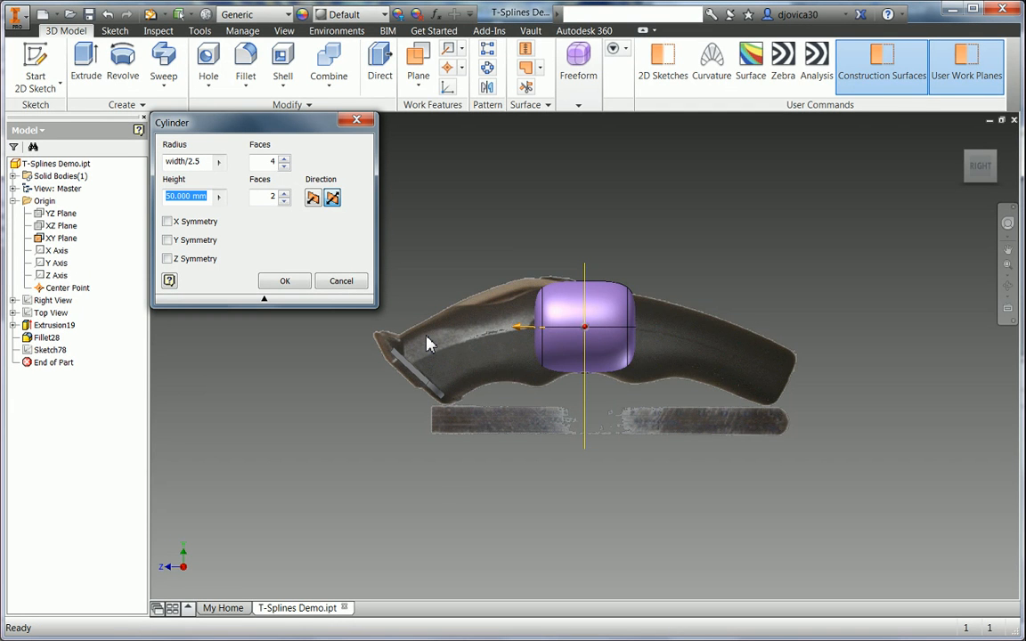
left_click_drag(425, 336, 433, 338)
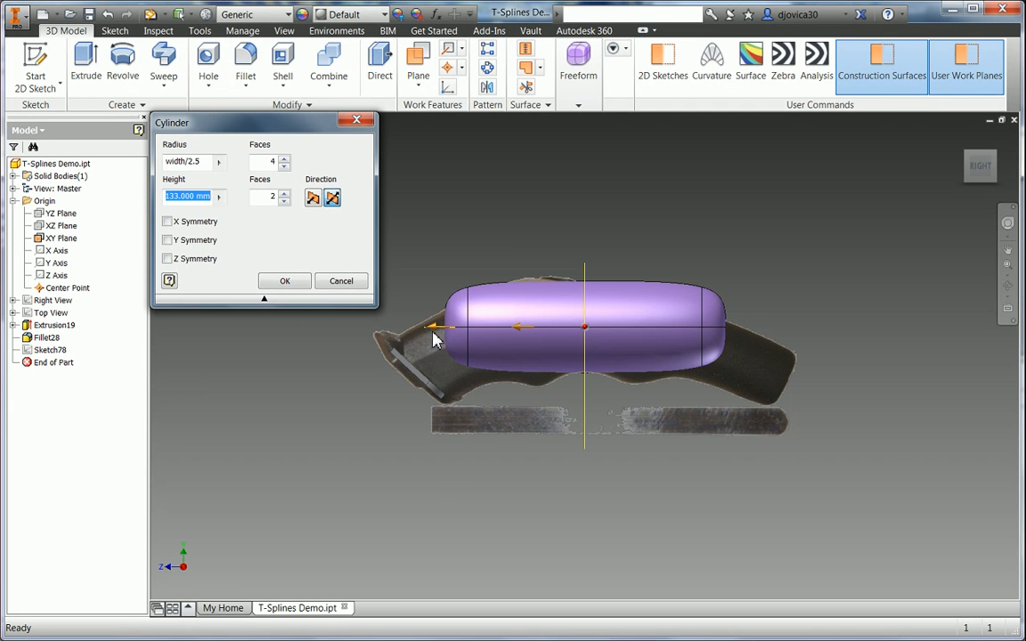
left_click(168, 240)
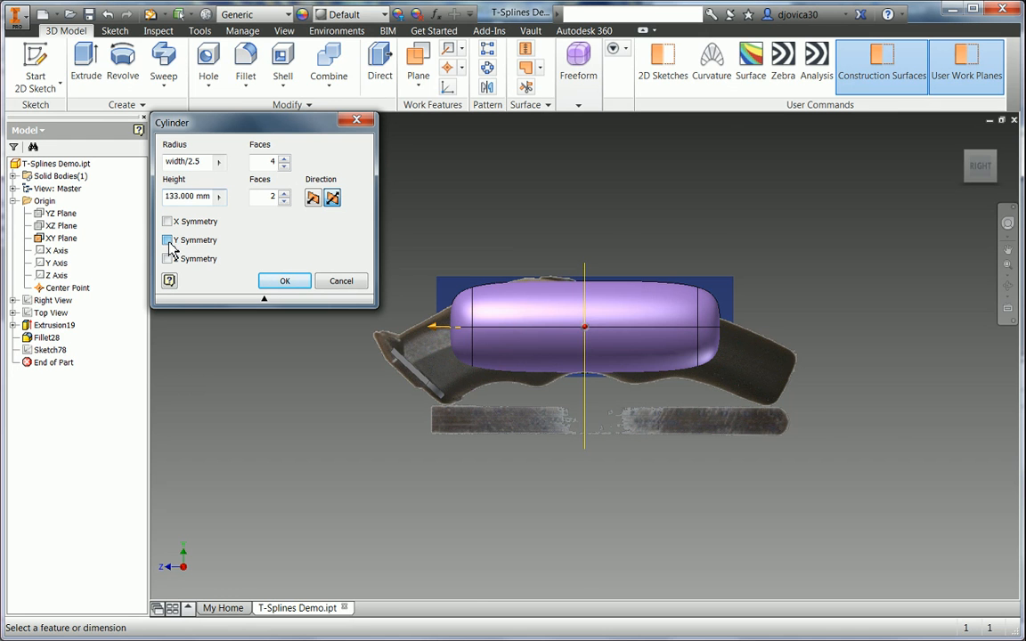
middle_click_drag(469, 231, 523, 251, "shift")
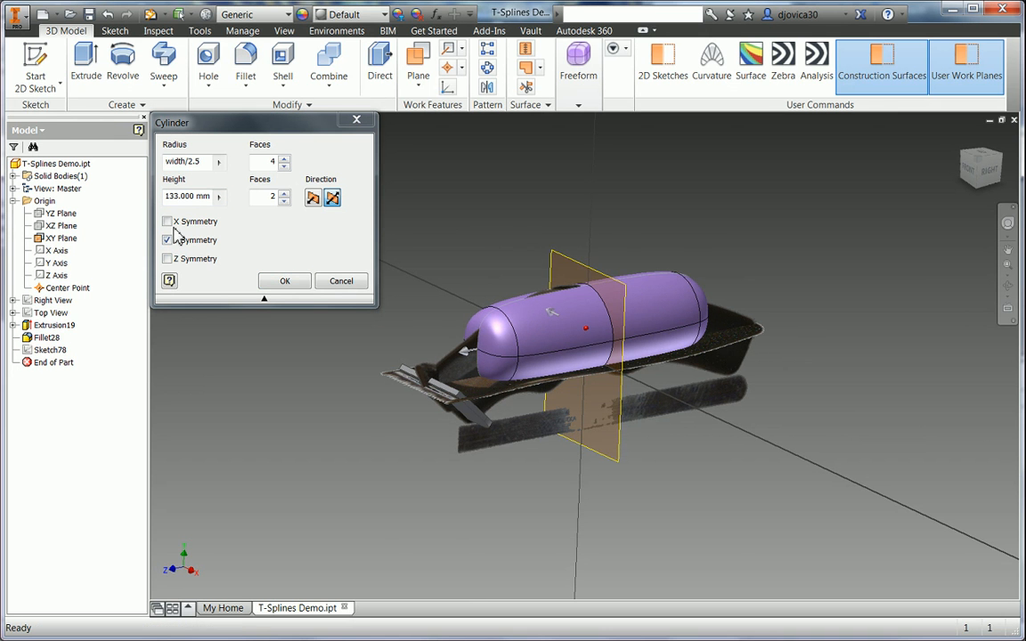
double_click(272, 197)
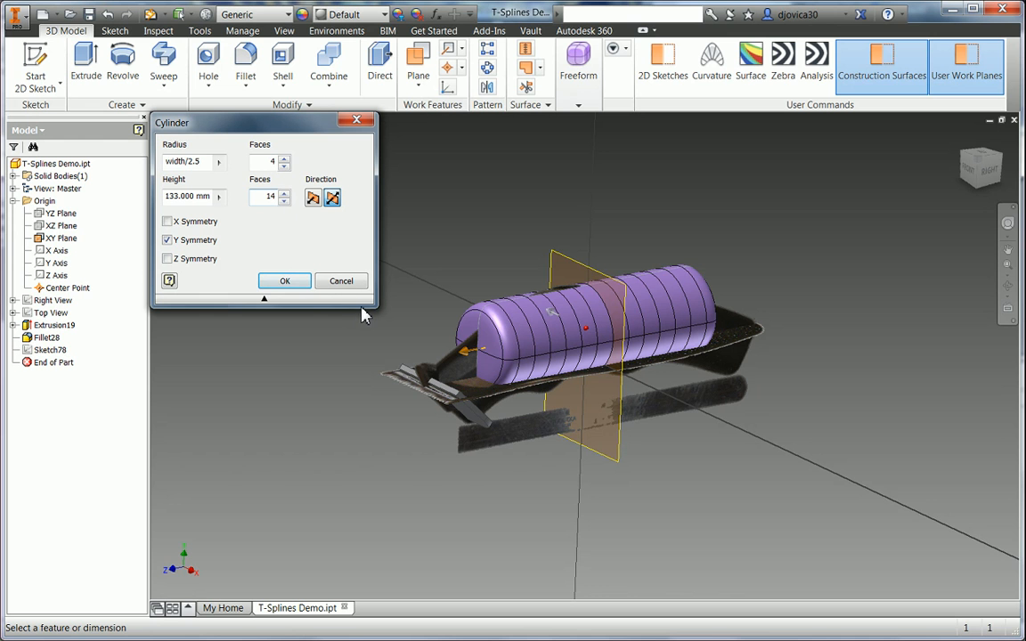
left_click(291, 283)
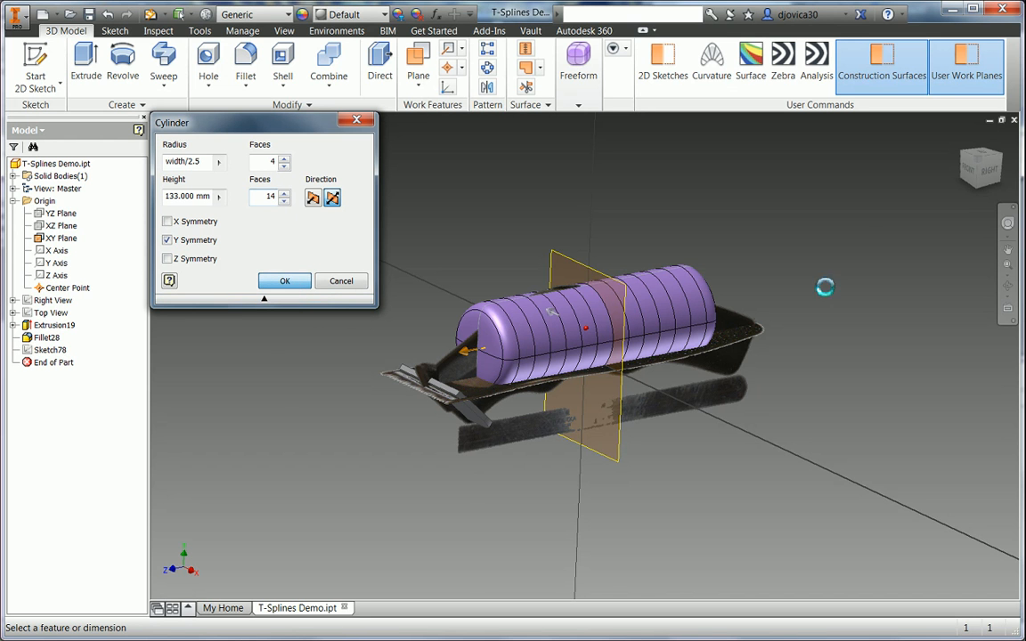
left_click(991, 171)
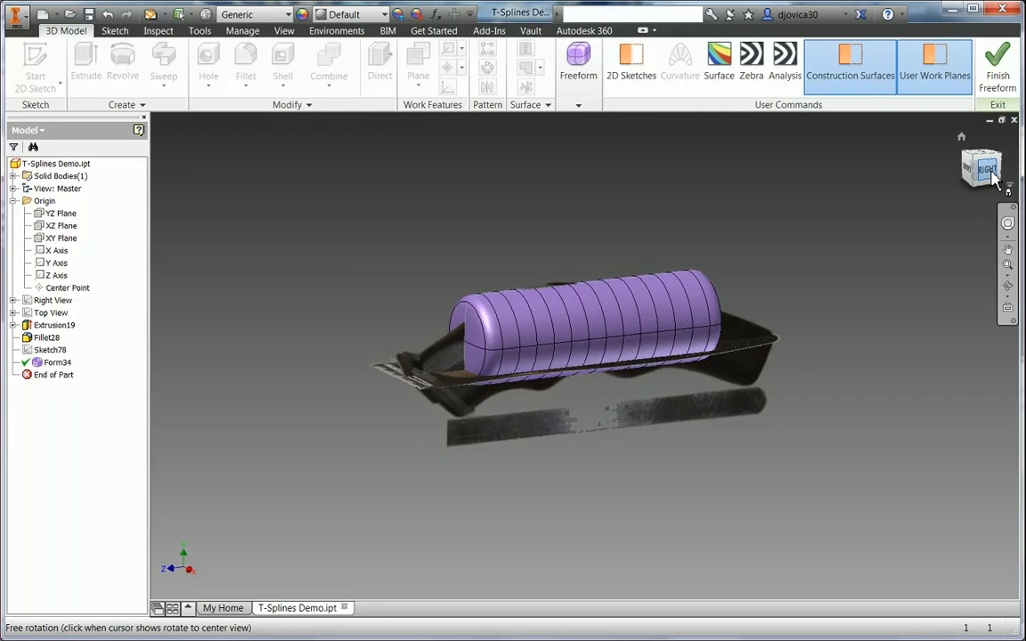
- In Edit Form, select the left-end faces and rotate them down about 25° at the bend
right_click(369, 244)
left_click(373, 202)
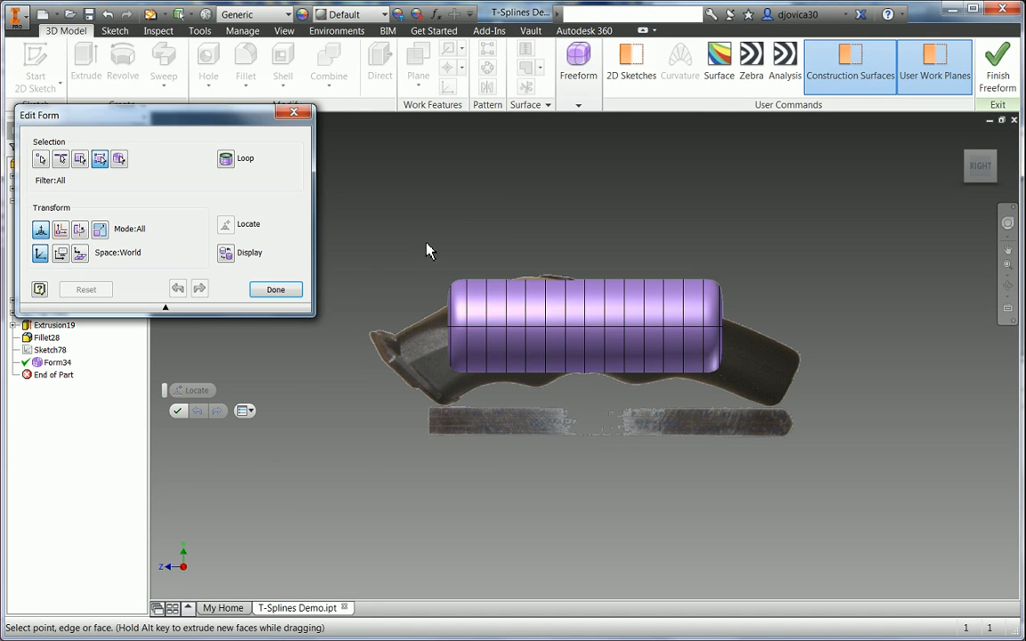
left_click_drag(411, 246, 527, 395)
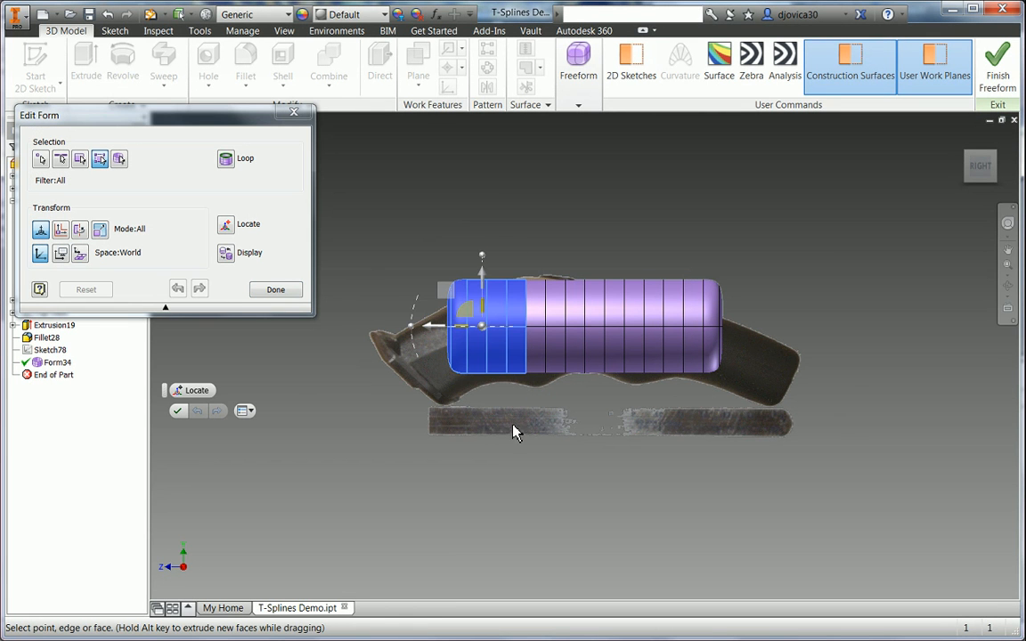
left_click(227, 226)
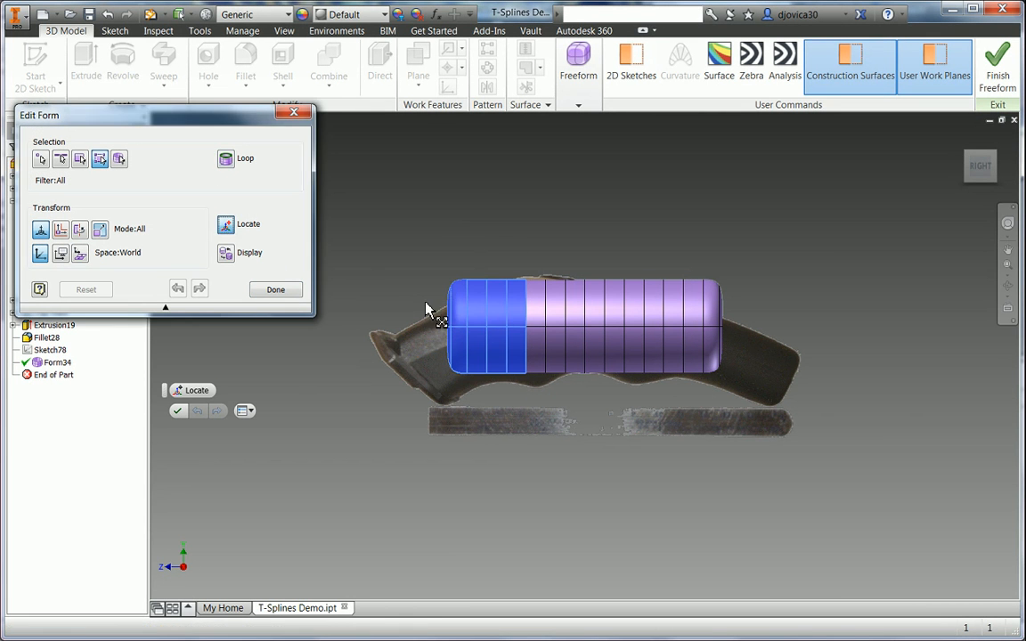
left_click(528, 331)
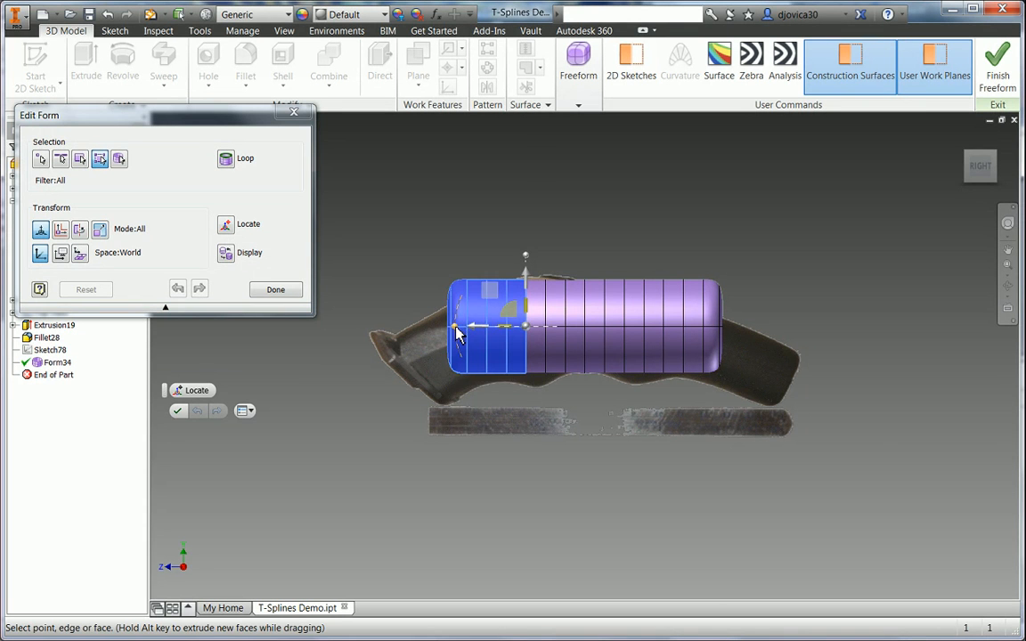
left_click_drag(457, 333, 461, 360)
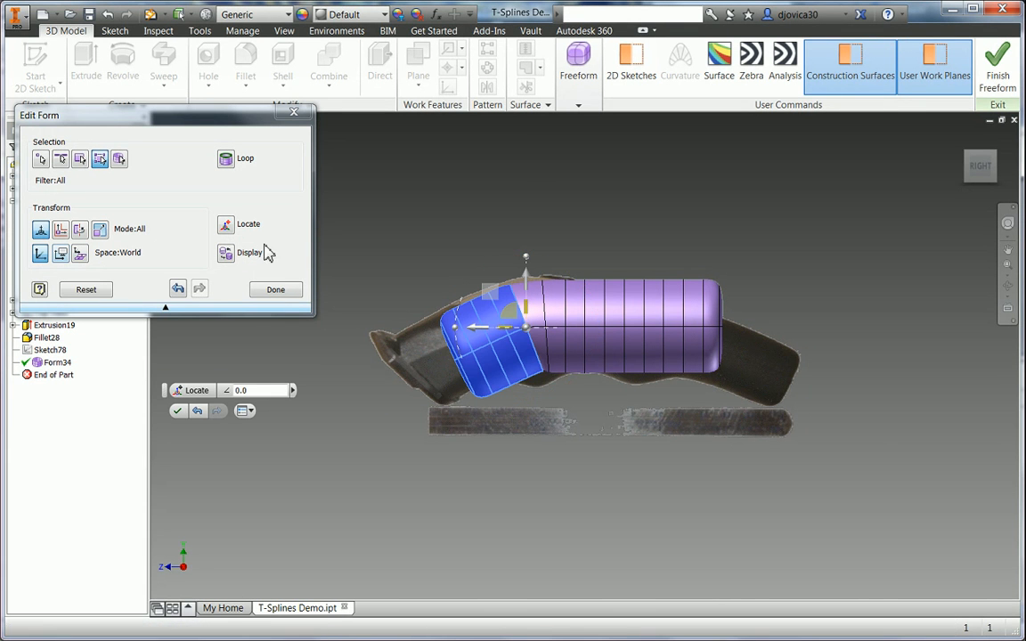
- Relocate the triad in local space and stretch the left end toward the clipper's nose
left_click(225, 224)
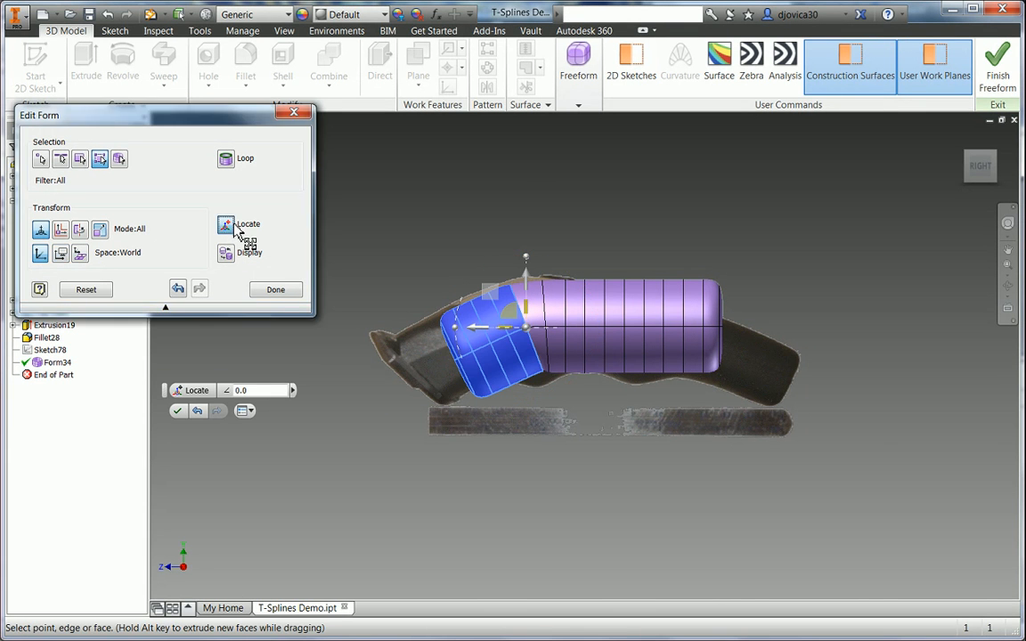
left_click(491, 343)
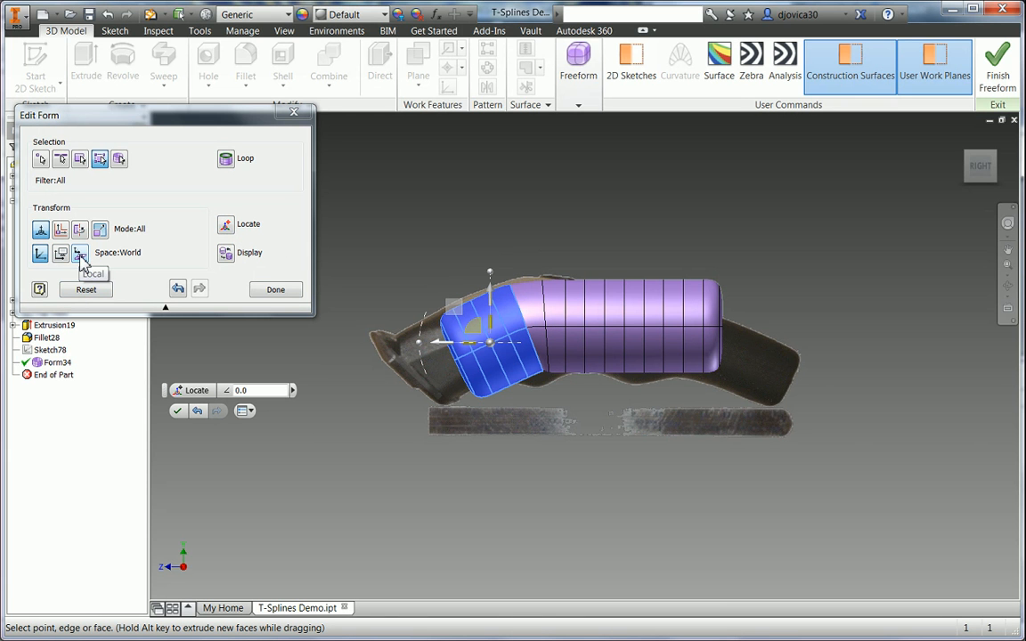
left_click(80, 255)
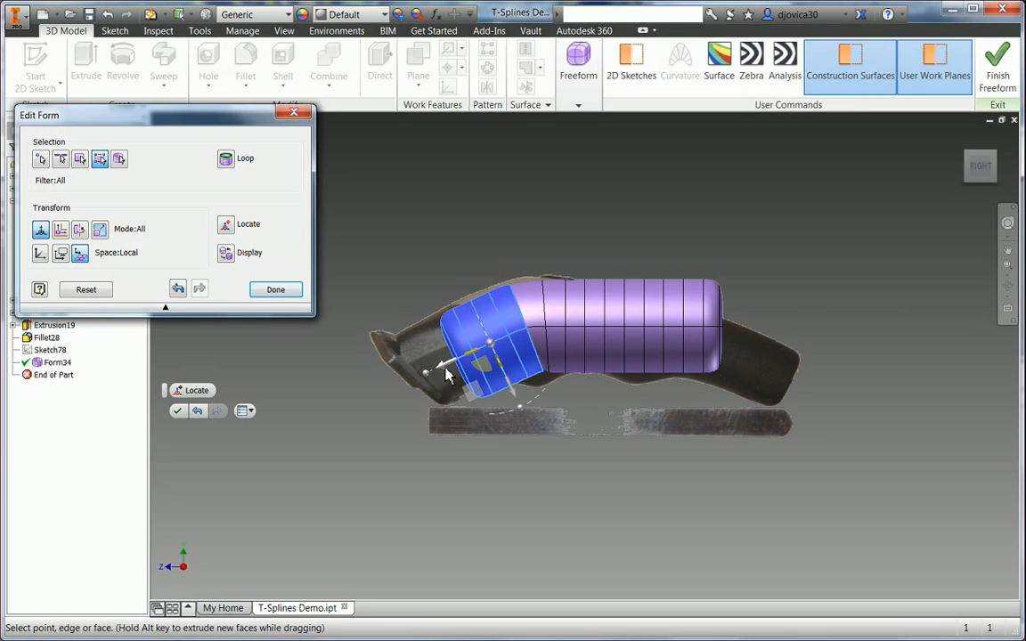
mouse_move(448, 374)
left_mouse_down()
mouse_move(438, 378)
mouse_move(451, 389)
mouse_move(440, 389)
left_mouse_up()
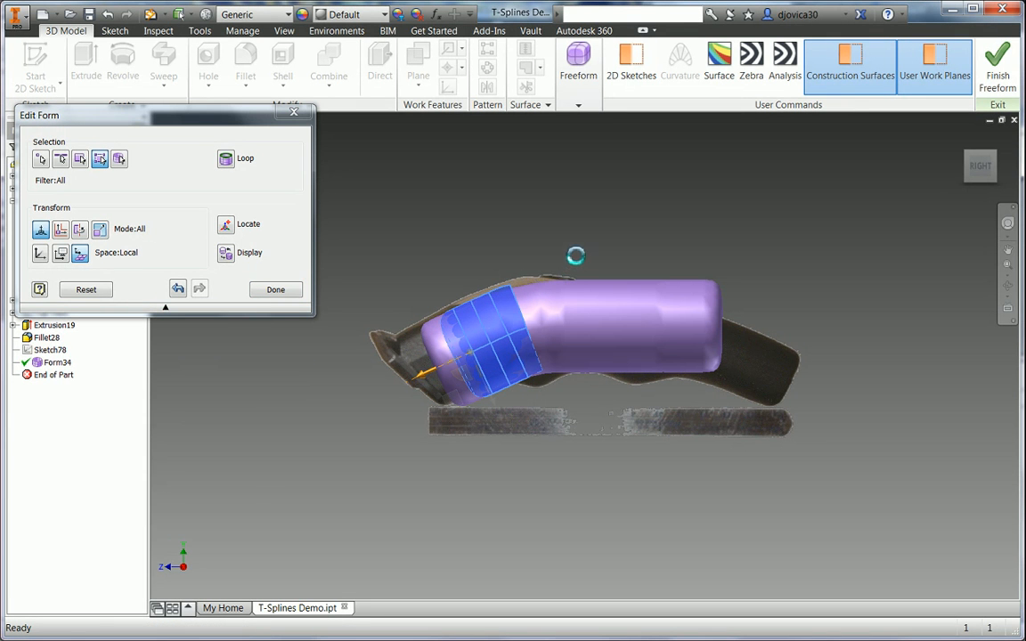
left_click(588, 267)
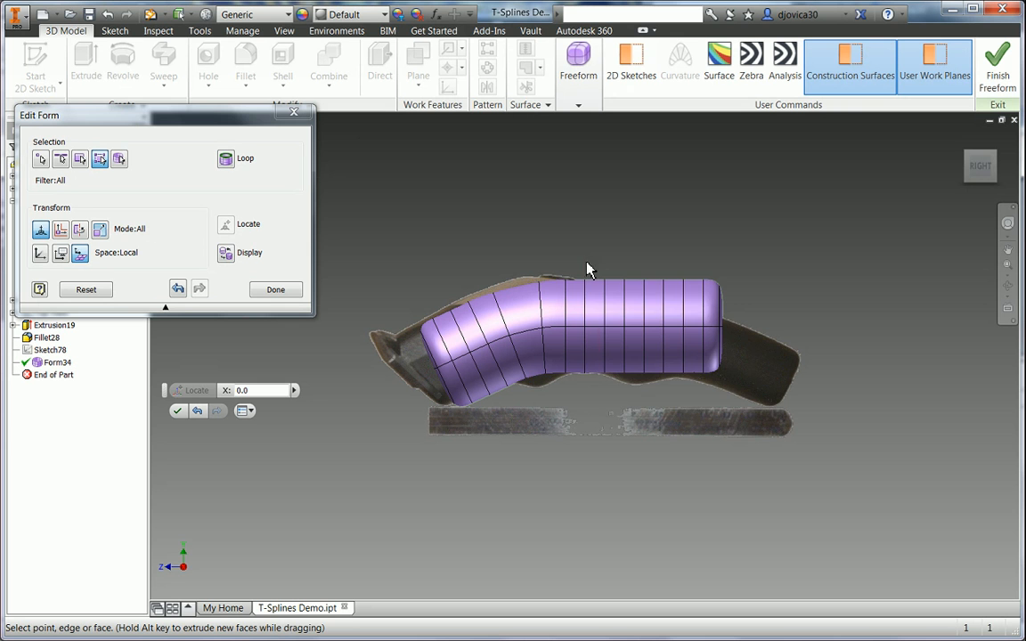
left_click_drag(588, 267, 748, 427)
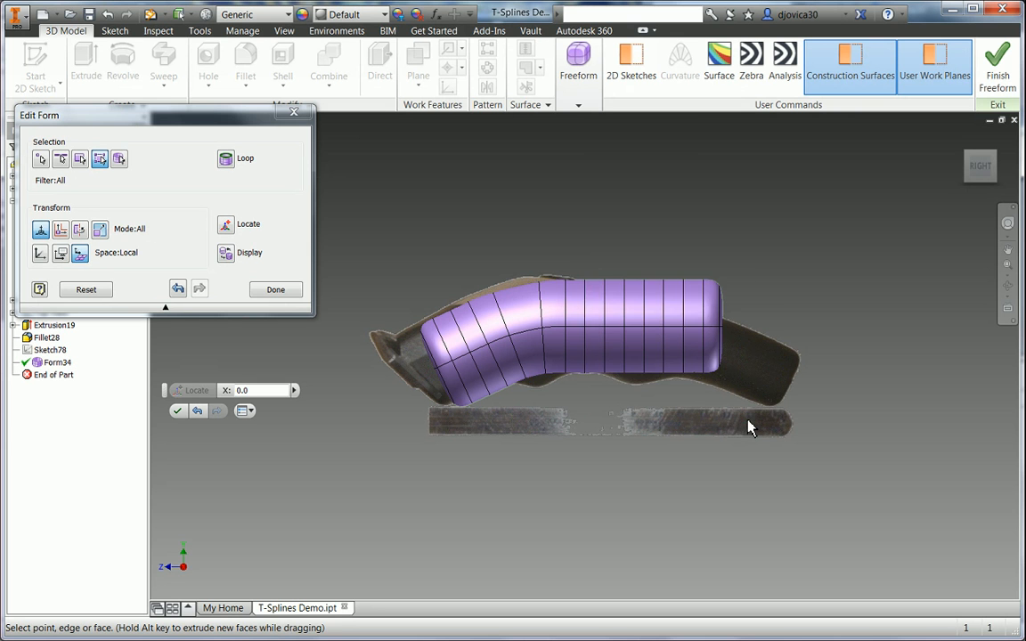
- Rotate the right-end faces about -25° around a triad placed mid-form at the bend
left_click(230, 227)
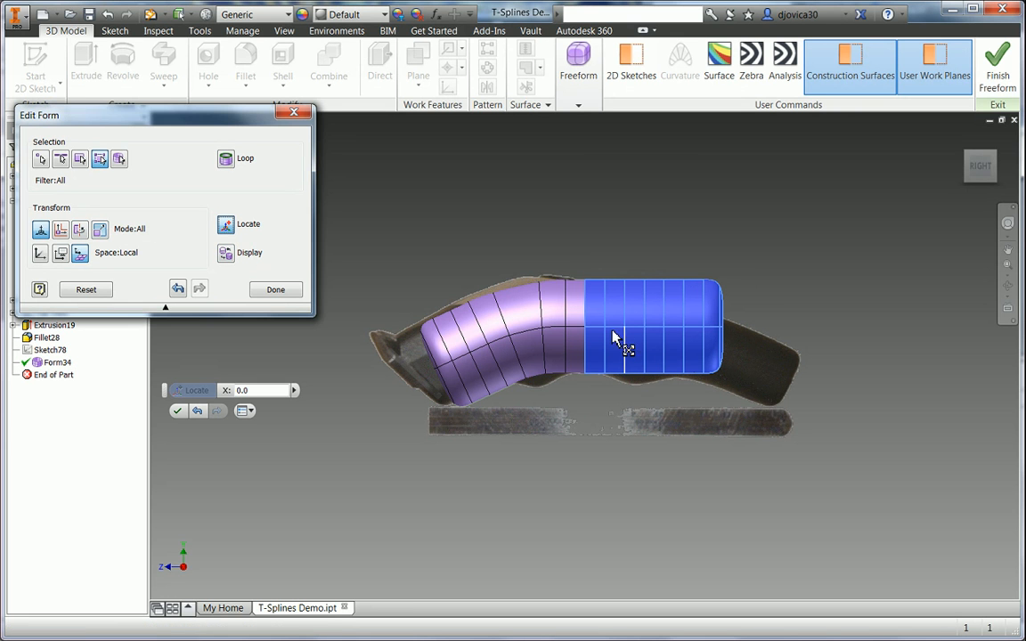
left_click(586, 329)
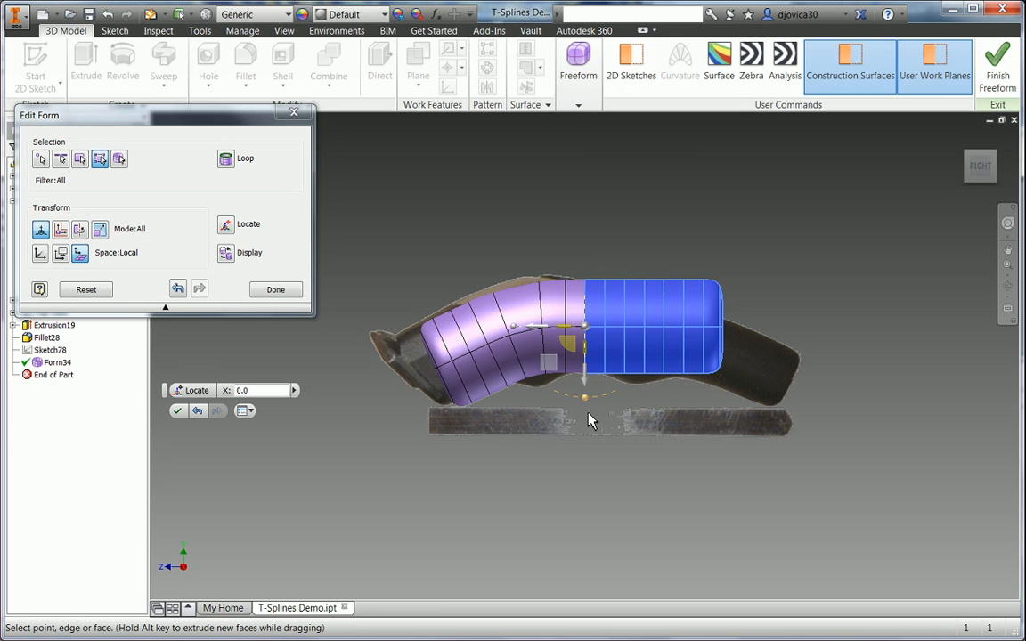
left_click_drag(586, 402, 557, 412)
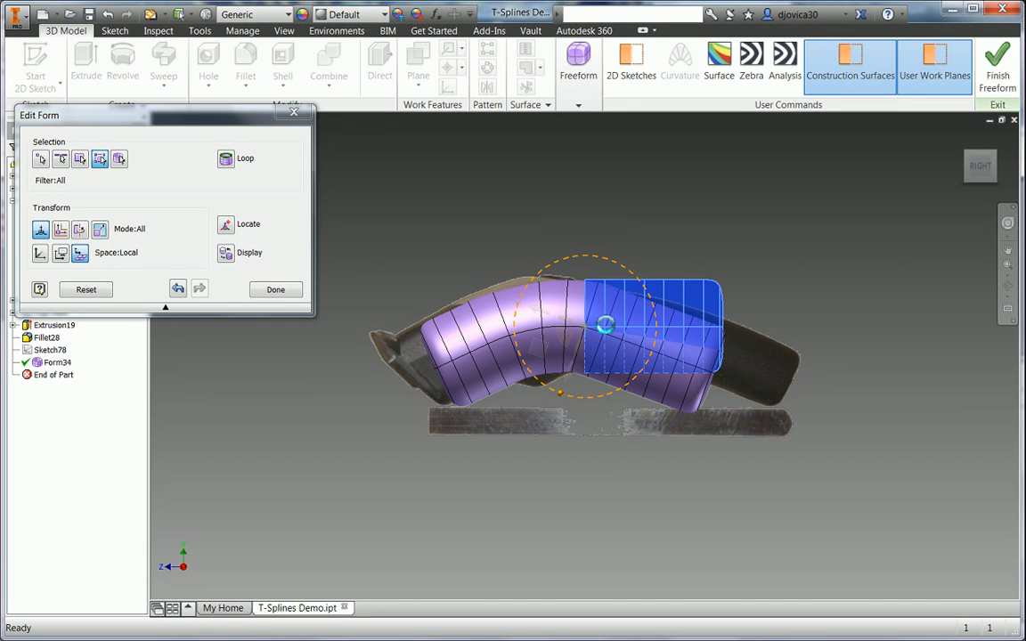
- Stretch the right end -27.25 mm along the handle from the bend edge, then deselect
left_click(234, 228)
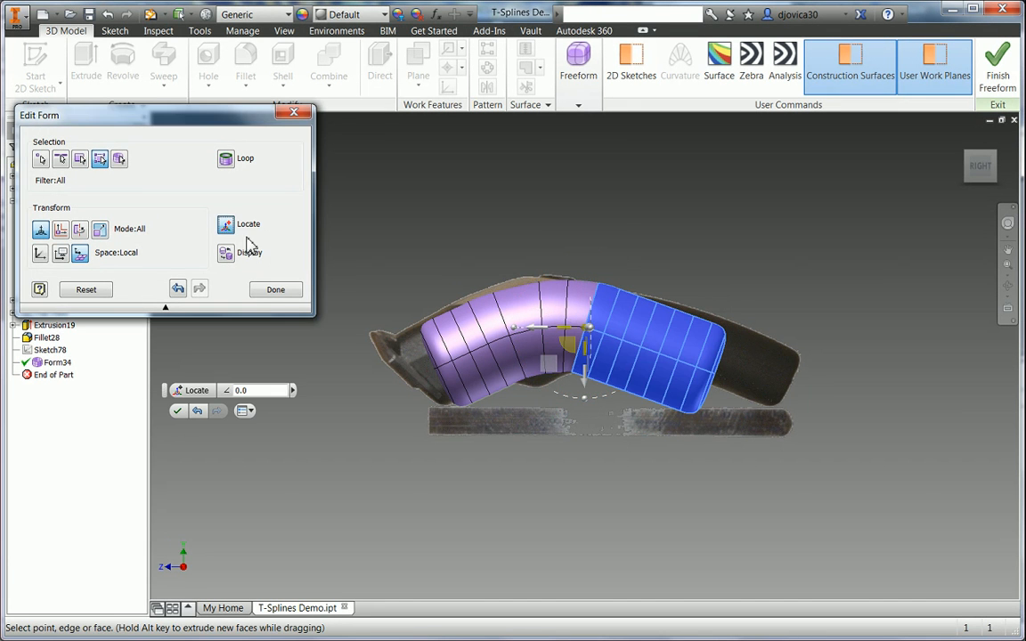
left_click(602, 340)
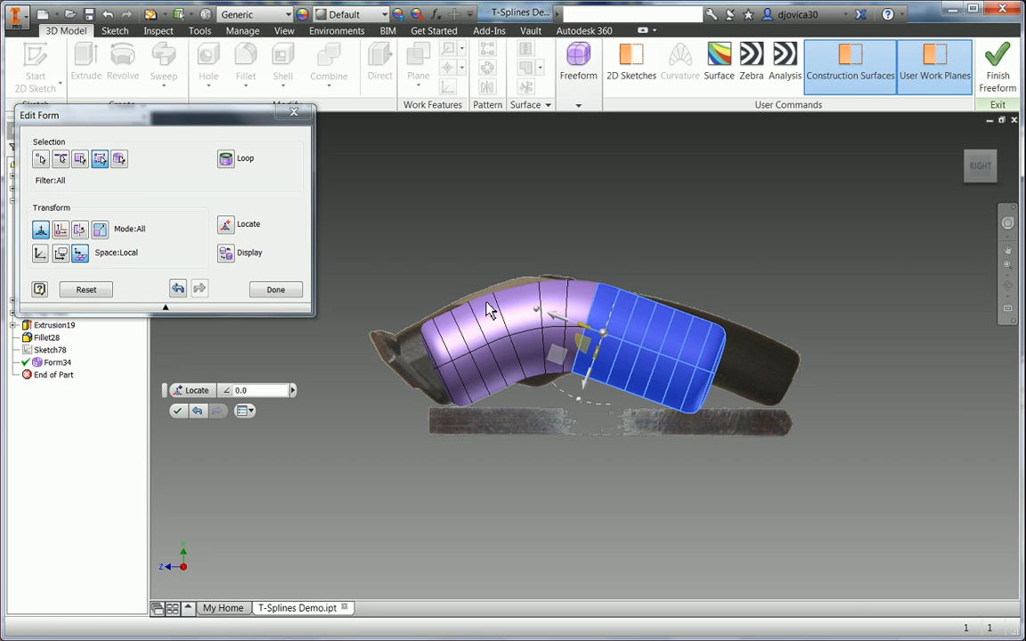
left_click_drag(583, 331, 641, 355)
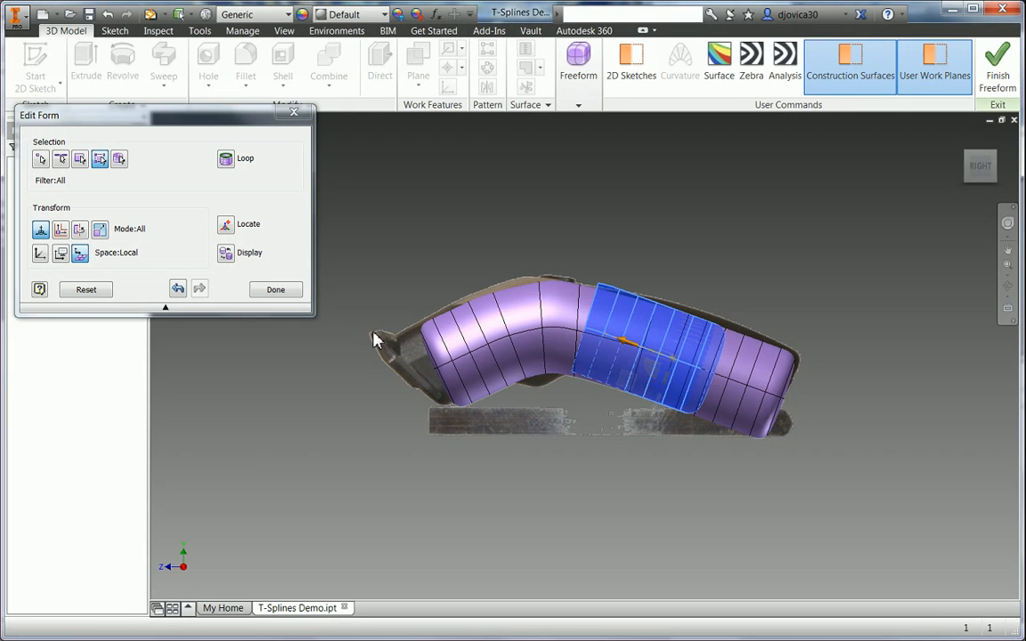
left_click(395, 256)
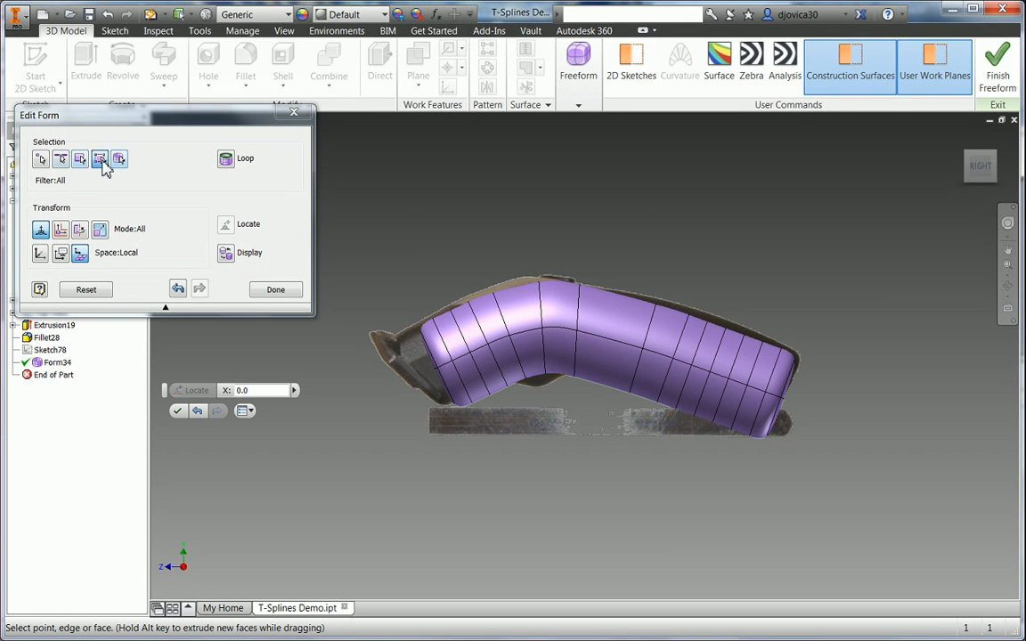
- With the Point filter, drag vertices on the form's left end to reshape it
left_click(40, 158)
left_click(433, 322)
scroll(433, 325, "down", 3)
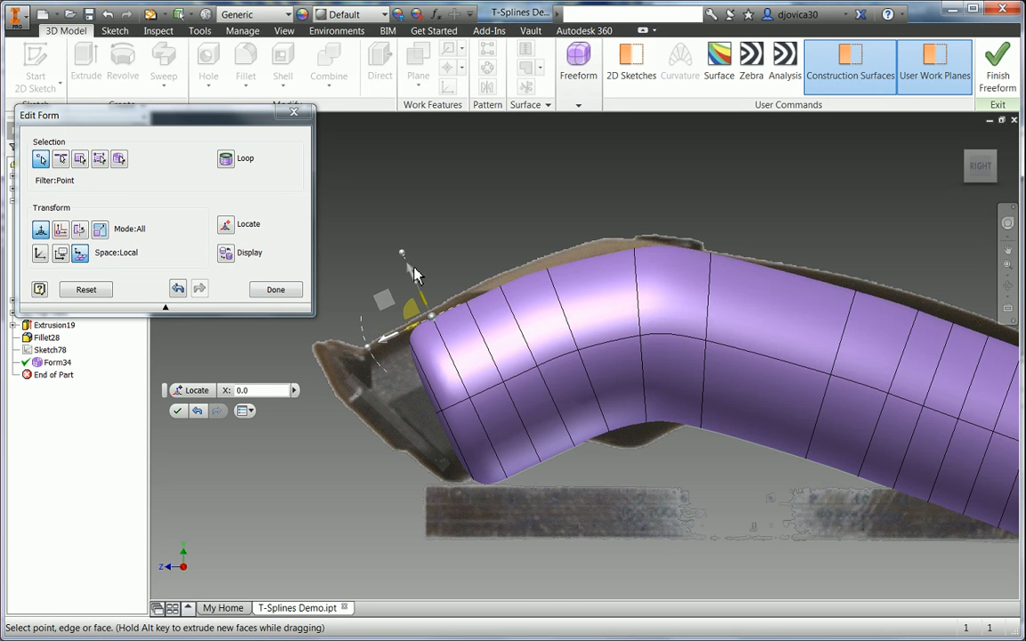
left_click_drag(413, 278, 425, 284)
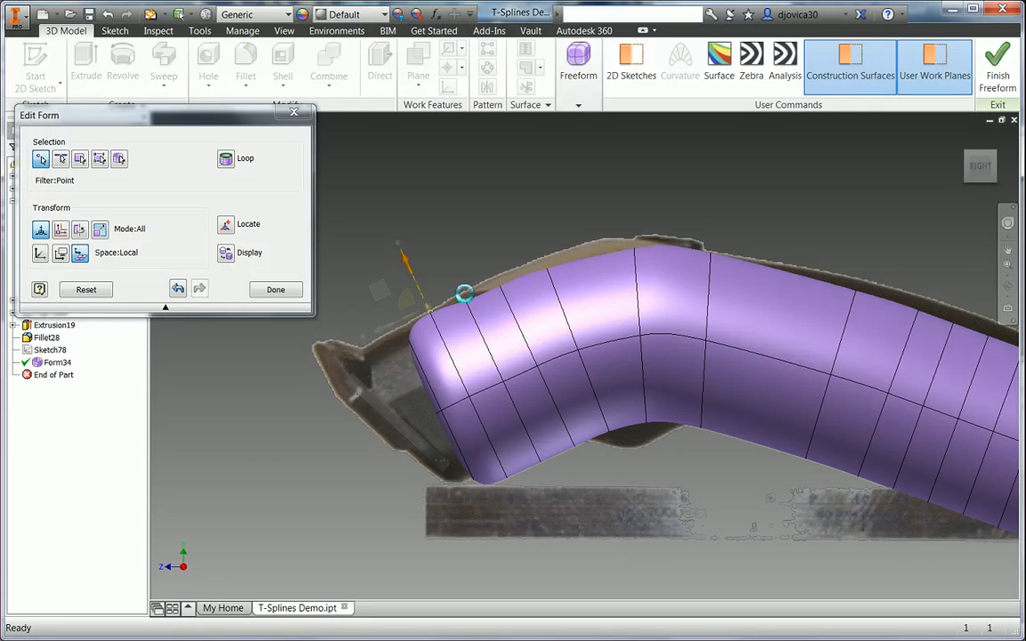
left_click(469, 307)
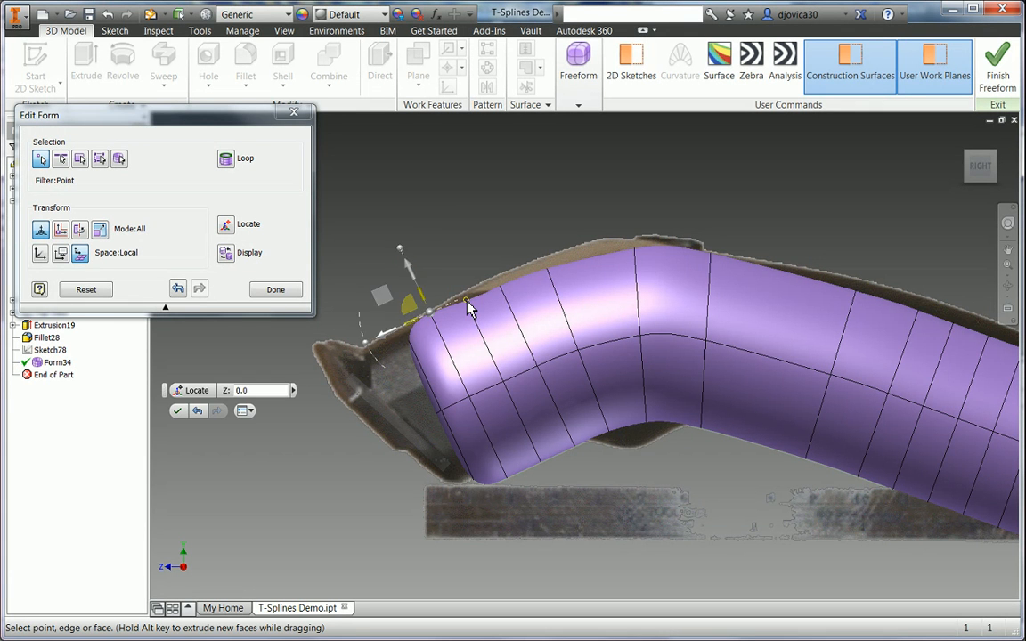
left_click_drag(446, 252, 442, 241)
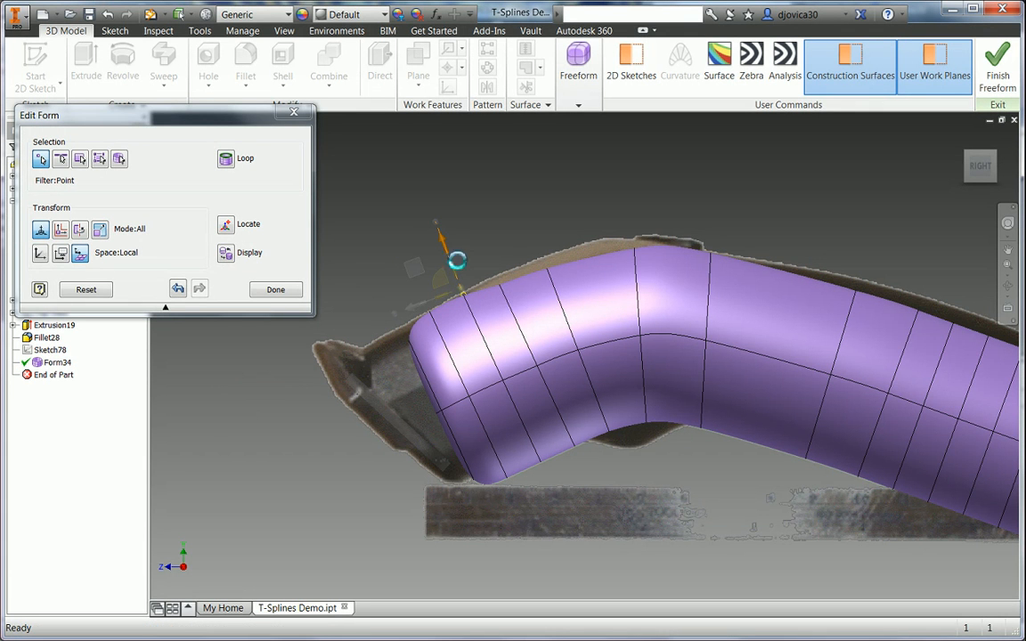
- Raise three points along the top ridge to match the clipper body outline
left_click(498, 284)
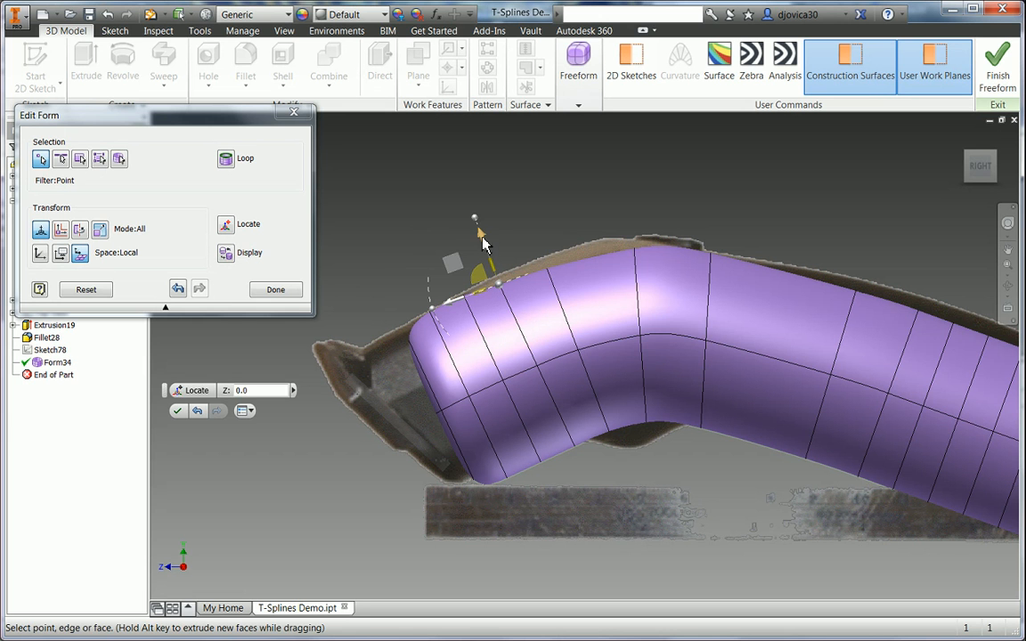
left_click_drag(483, 235, 478, 223)
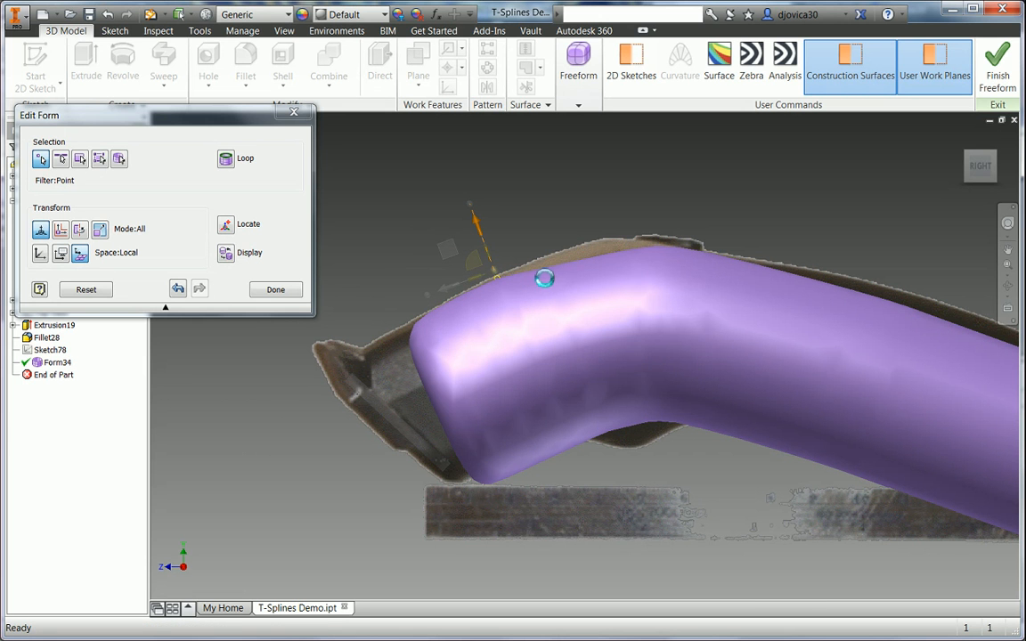
left_click(546, 267)
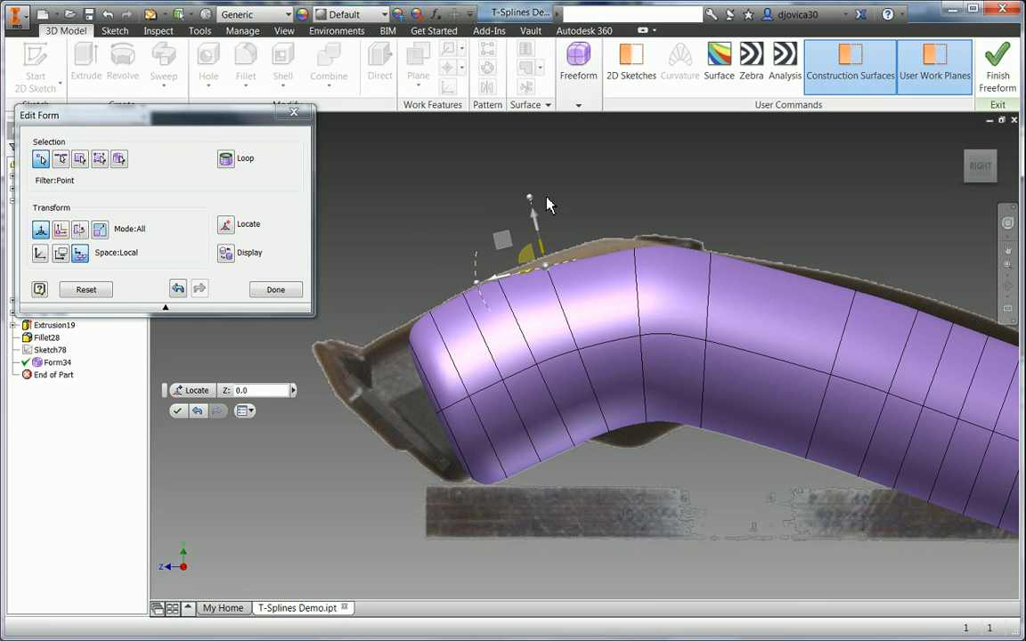
mouse_move(533, 219)
left_mouse_down()
mouse_move(550, 227)
mouse_move(549, 217)
mouse_move(545, 227)
left_mouse_up()
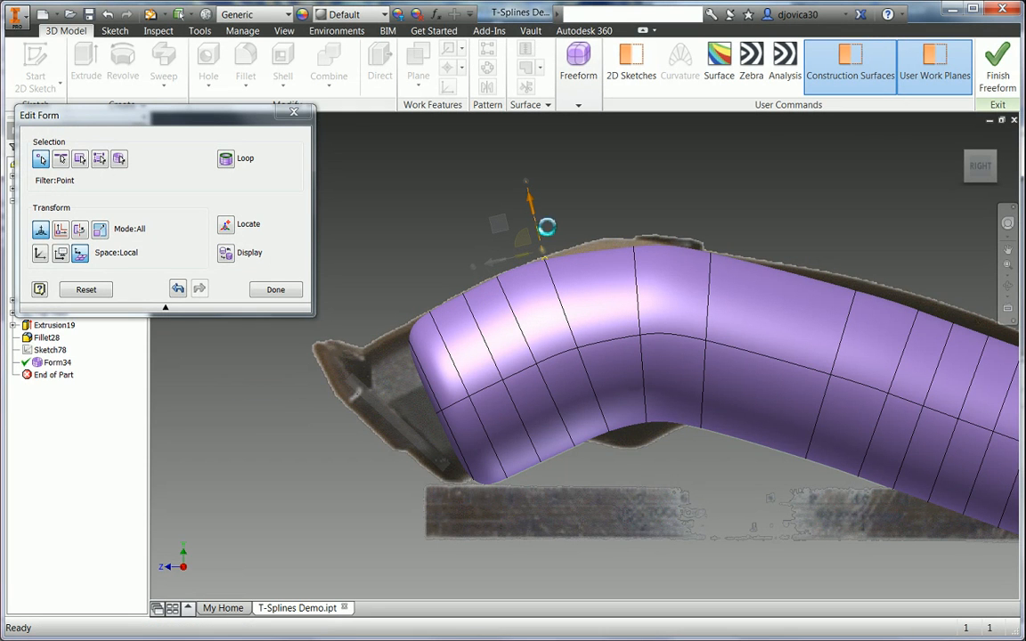
left_click(639, 253)
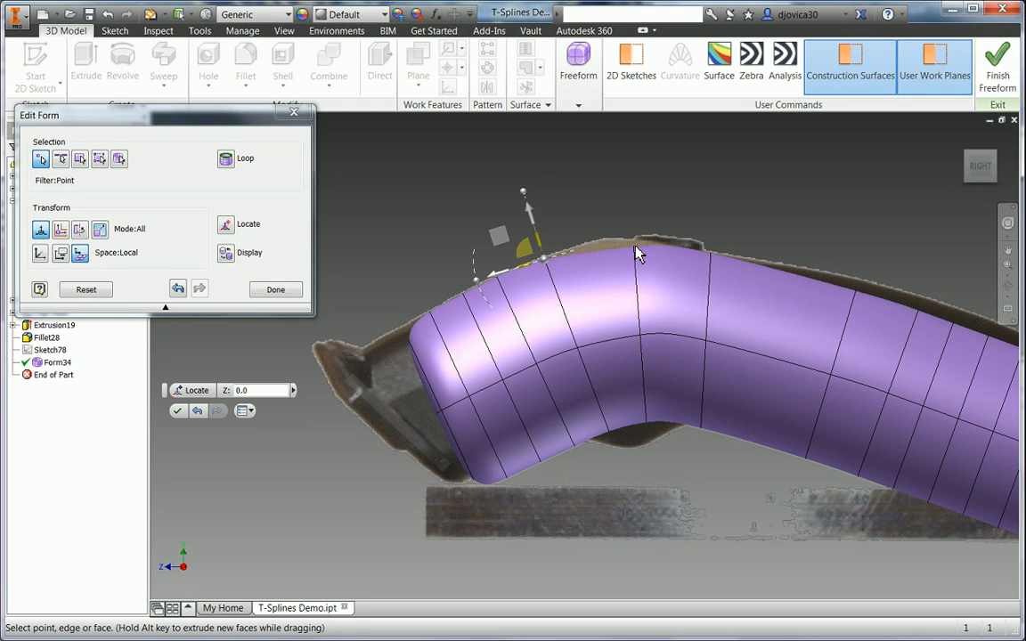
left_click_drag(630, 196, 631, 188)
- Shift the top bend point back 8 mm along X and raise it slightly
left_click(585, 248)
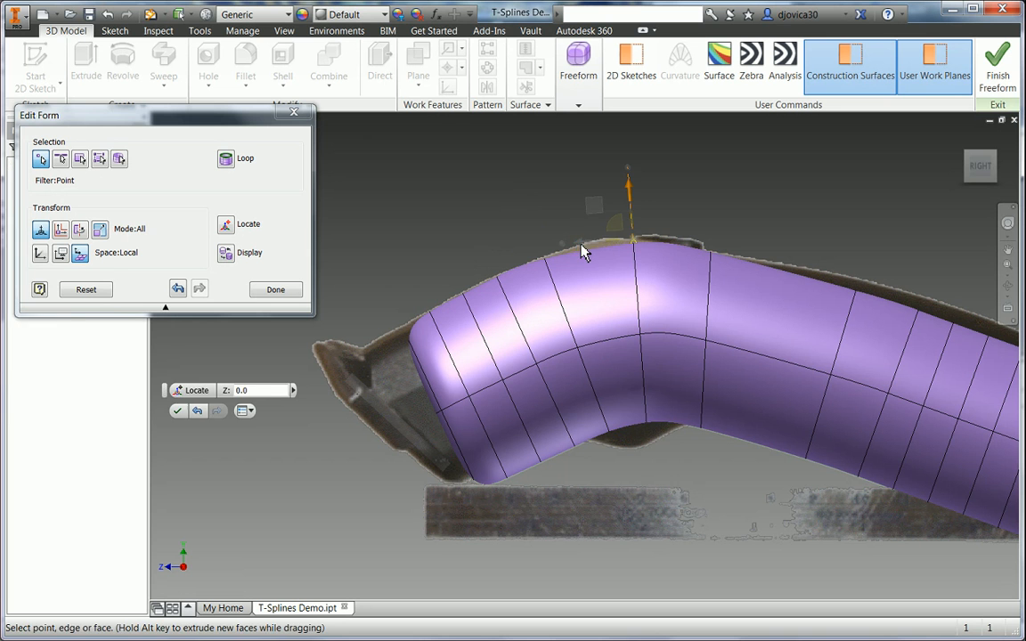
left_click_drag(584, 247, 549, 247)
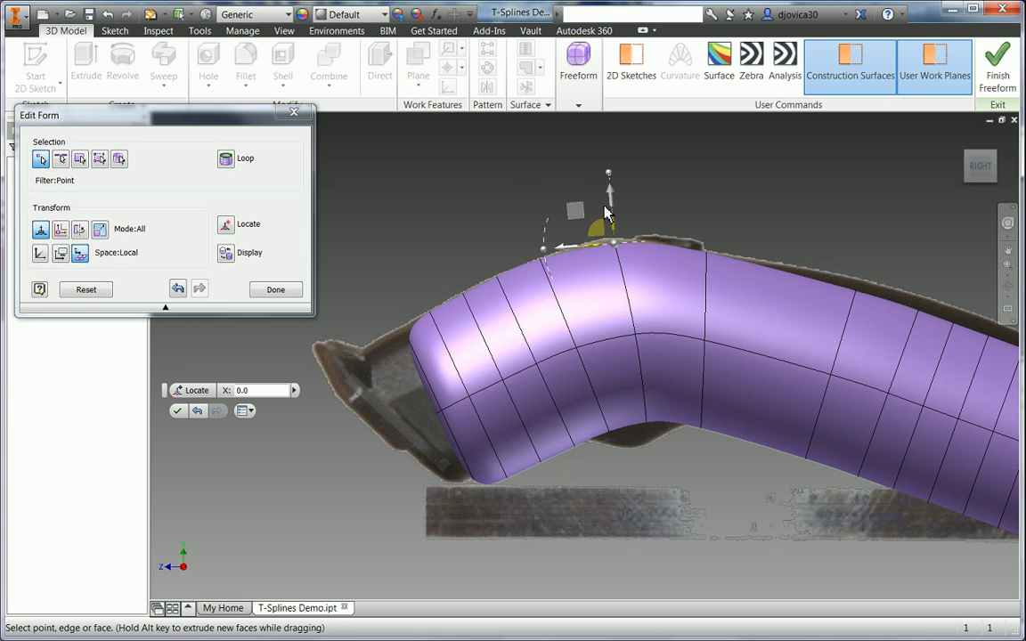
left_click_drag(610, 189, 611, 184)
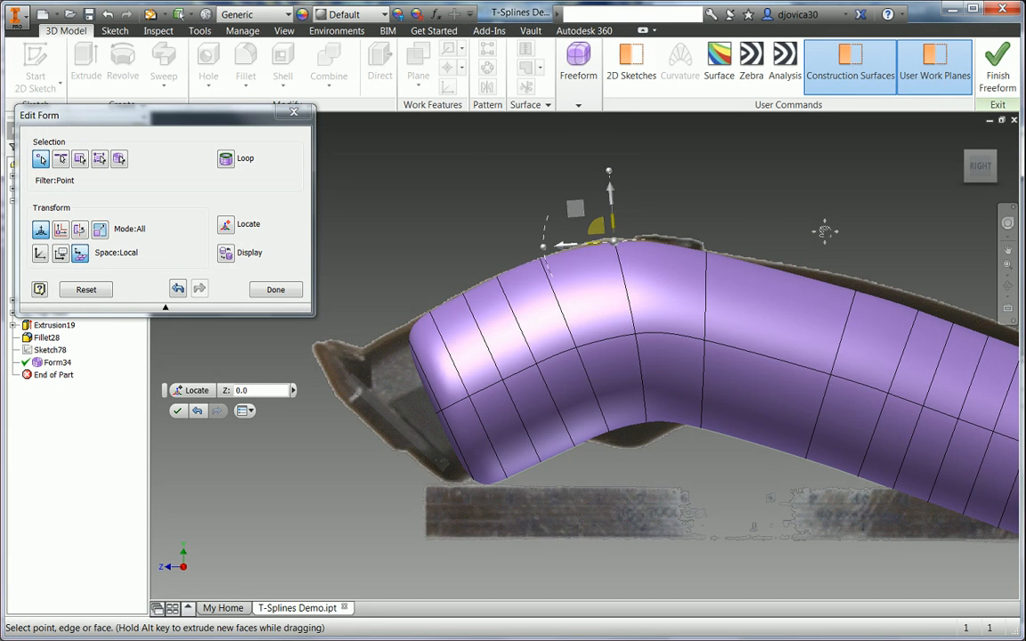
middle_click_drag(817, 227, 613, 208)
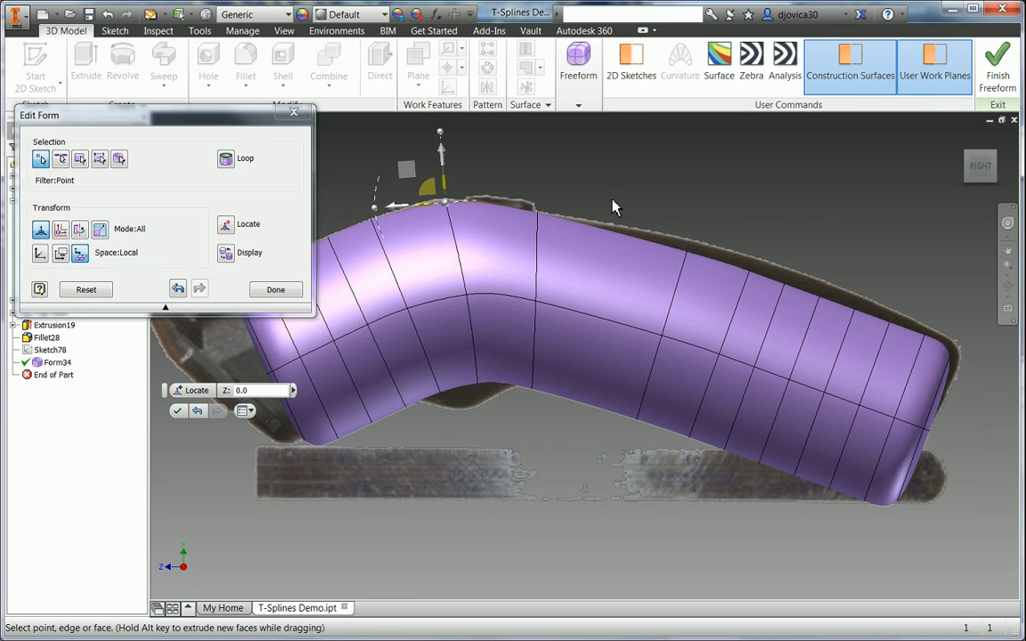
- With the Edge filter, raise three top rear edges of the form by 3.25 mm
left_click(61, 160)
left_click(813, 298)
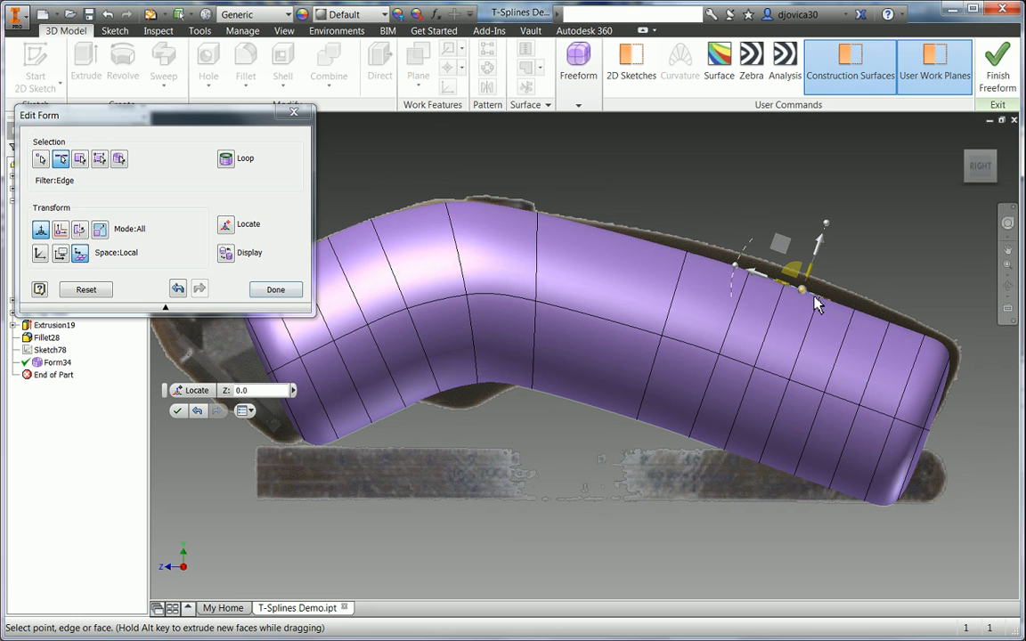
left_click(874, 318, "ctrl")
left_click(906, 330, "ctrl")
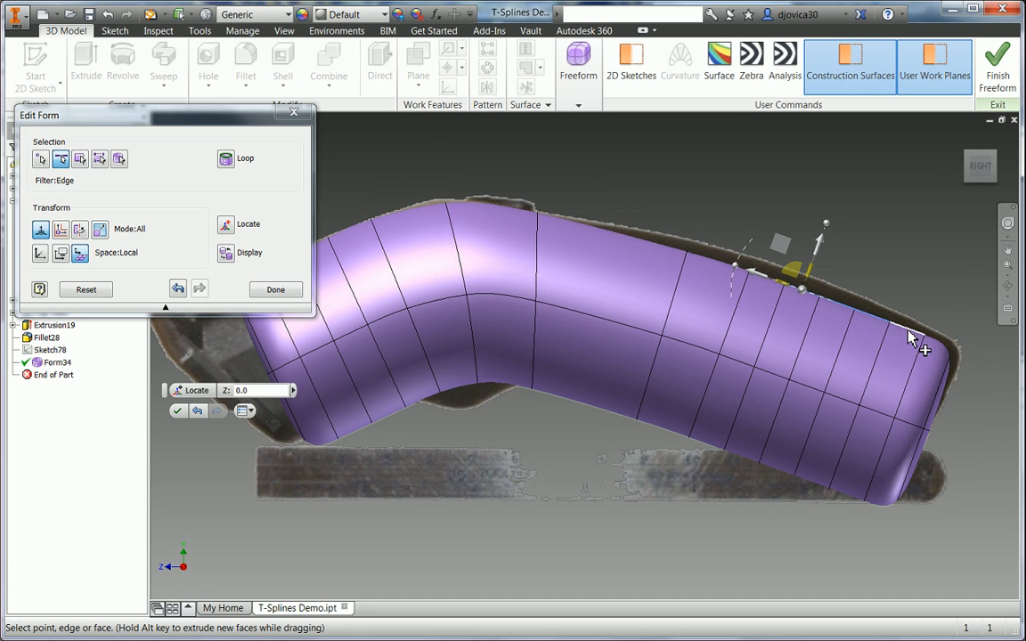
left_click(760, 276)
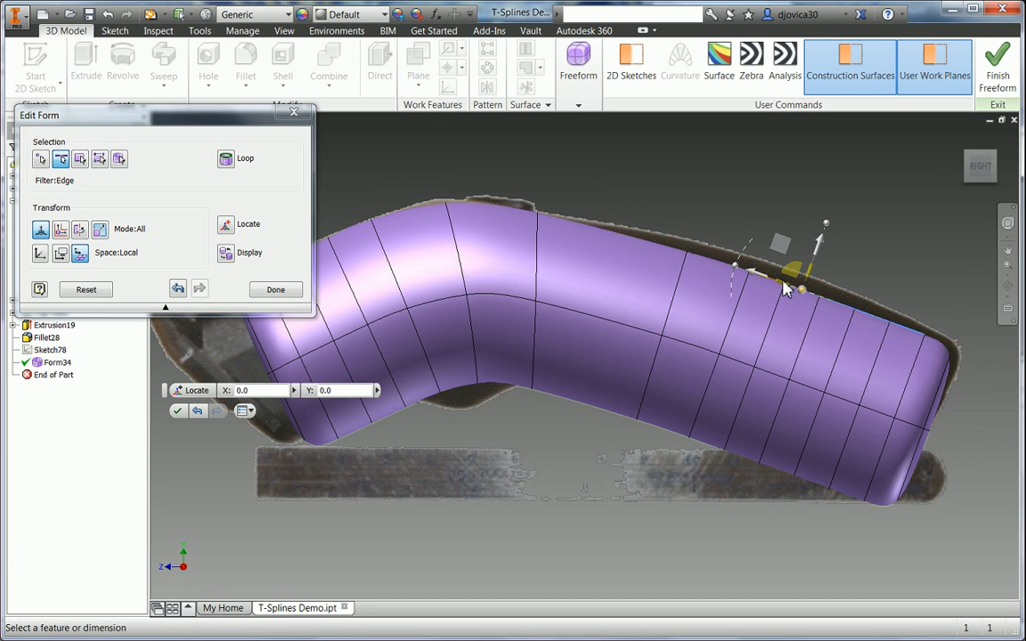
left_click_drag(824, 237, 827, 236)
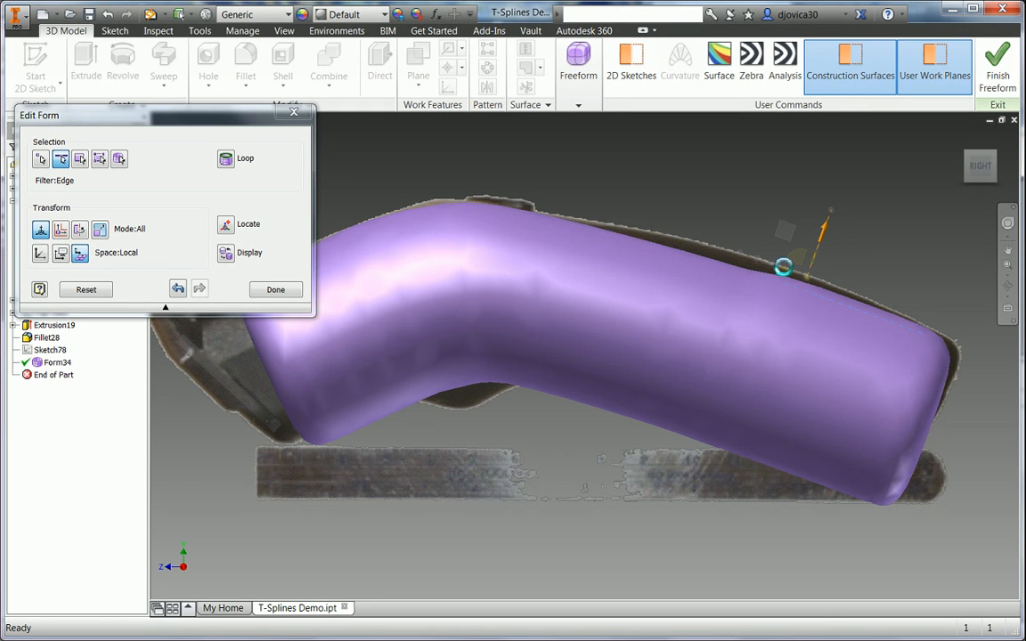
- Raise a further-forward top edge by 3 mm
left_click(770, 281)
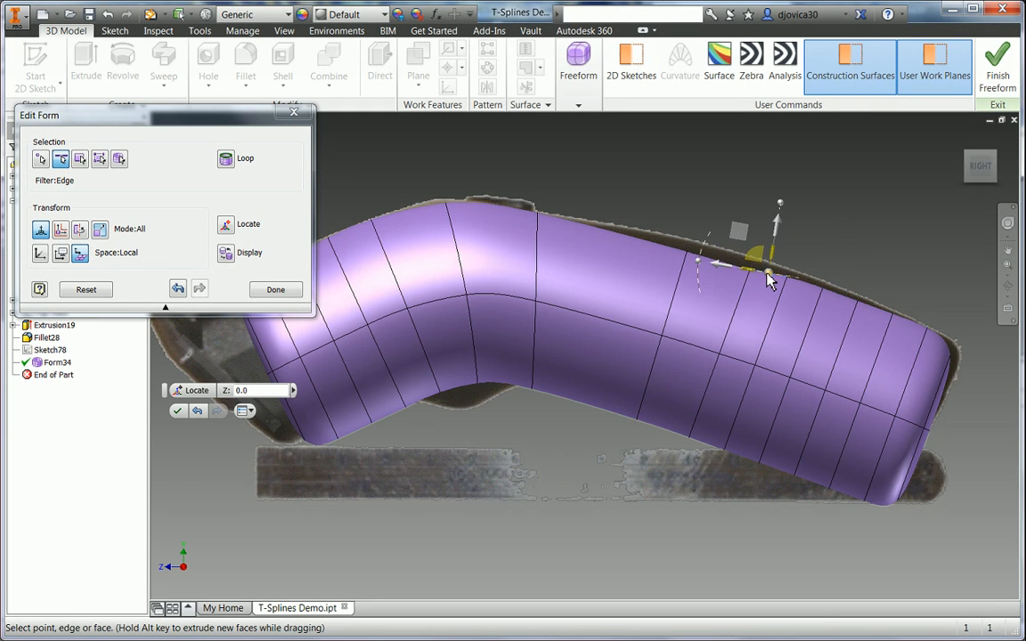
left_click_drag(782, 231, 800, 229)
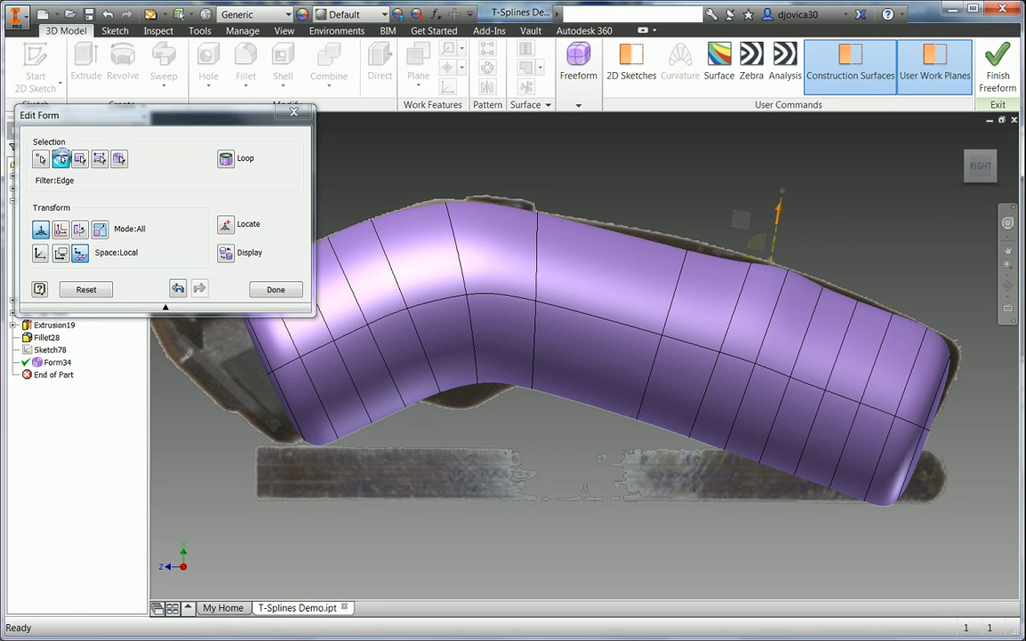
left_click(40, 159)
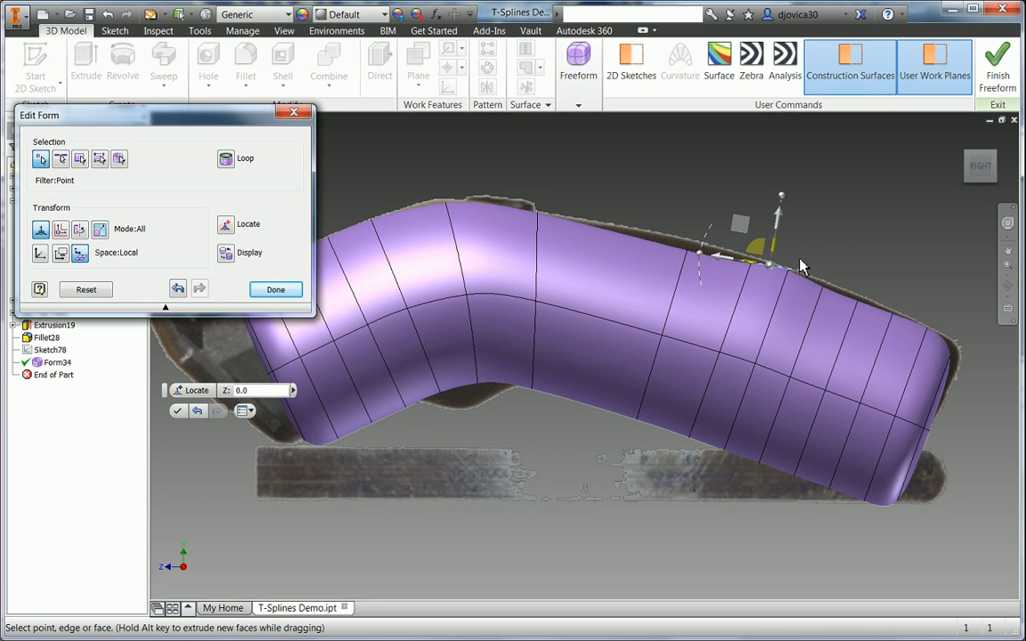
- Raise two top points toward the rear by 2.75 mm and 1.75 mm
left_click(690, 253)
left_click_drag(698, 203, 706, 177)
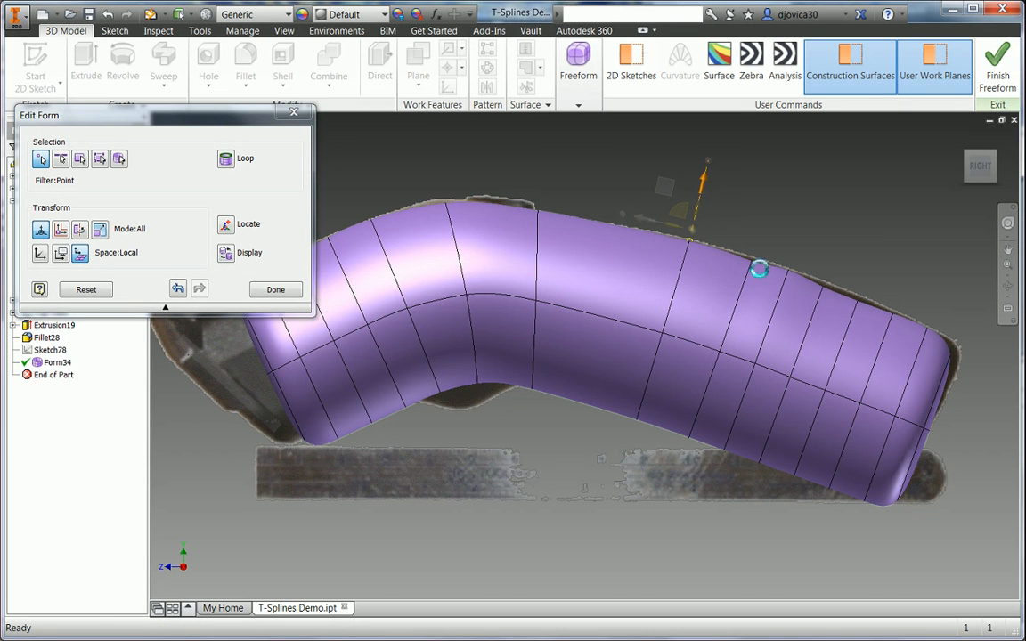
left_click(755, 265)
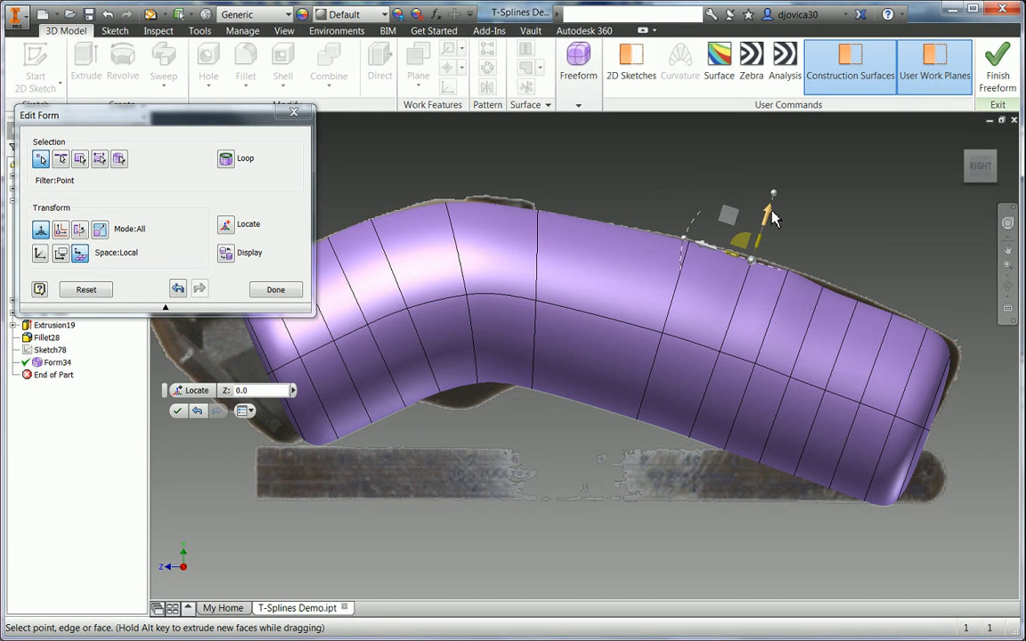
left_click_drag(773, 216, 787, 222)
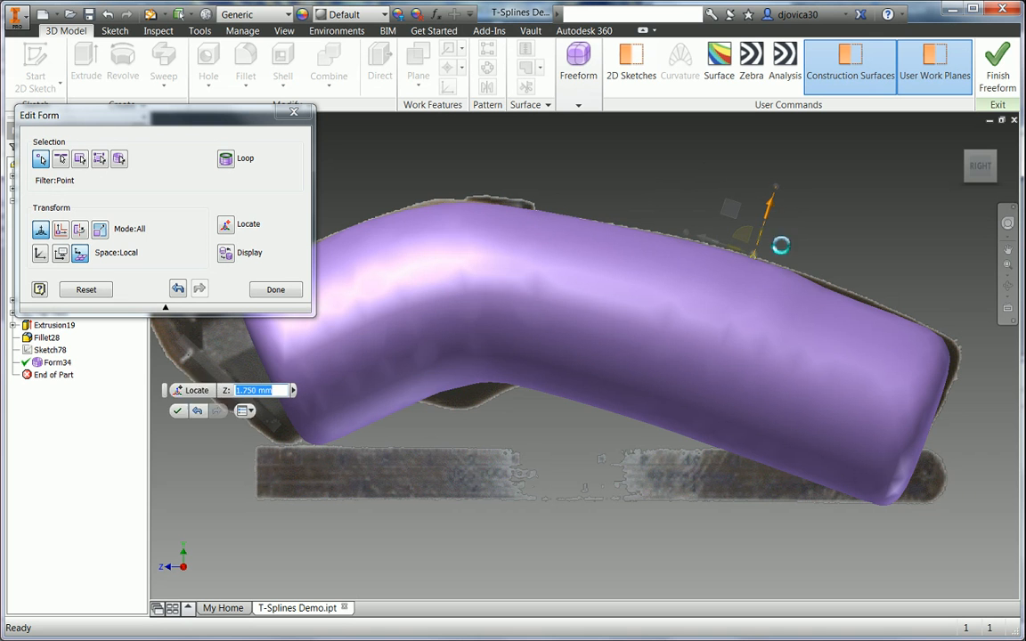
- Reshape the tube's back end by moving two points, then set Space to World
left_click(827, 288)
left_click_drag(847, 239, 850, 232)
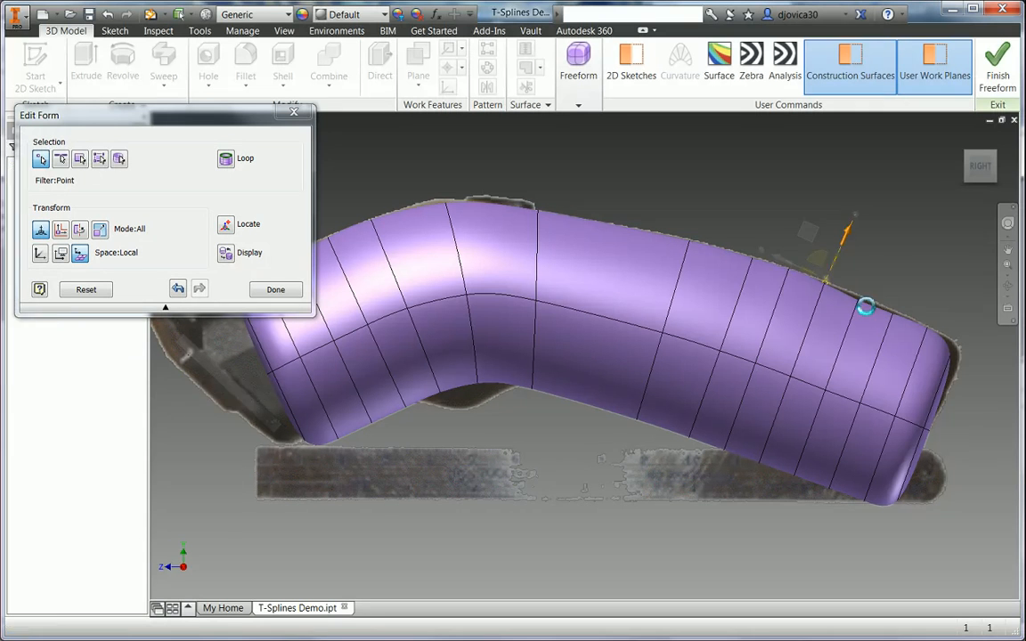
left_click(860, 302)
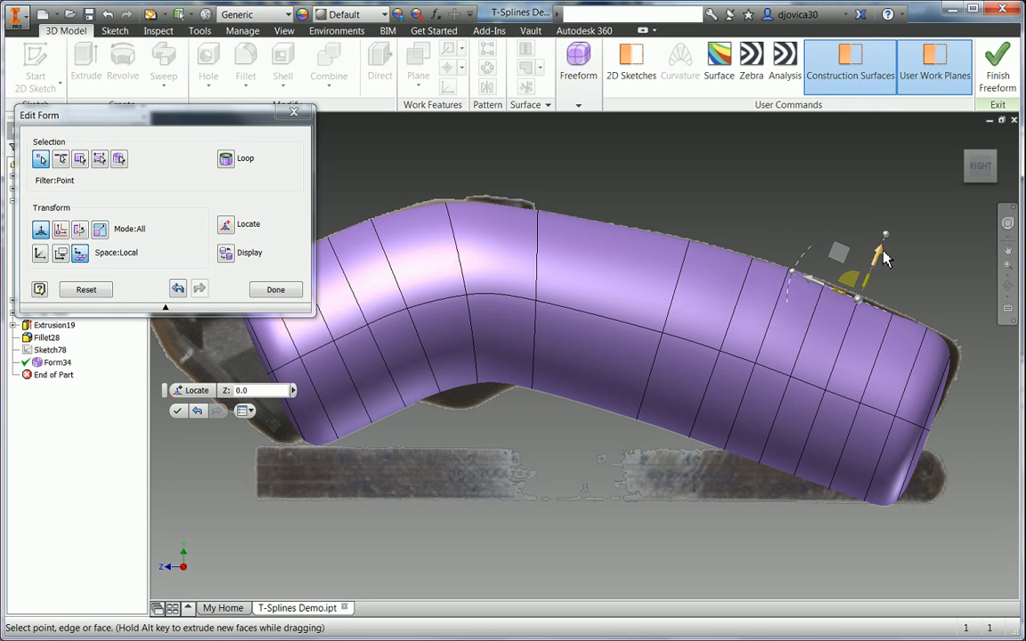
left_click_drag(878, 257, 904, 264)
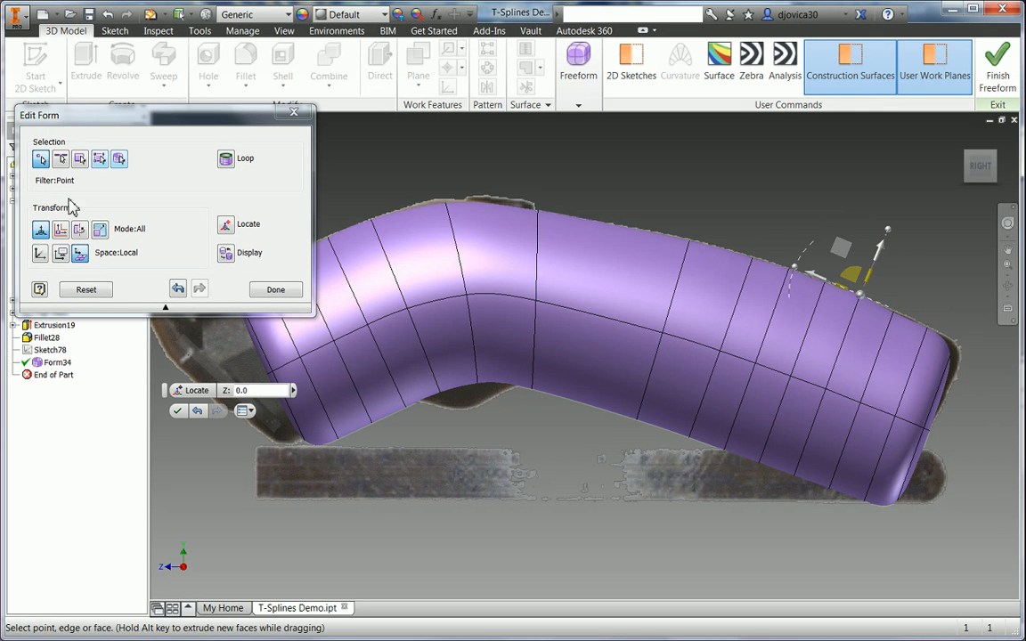
left_click(40, 254)
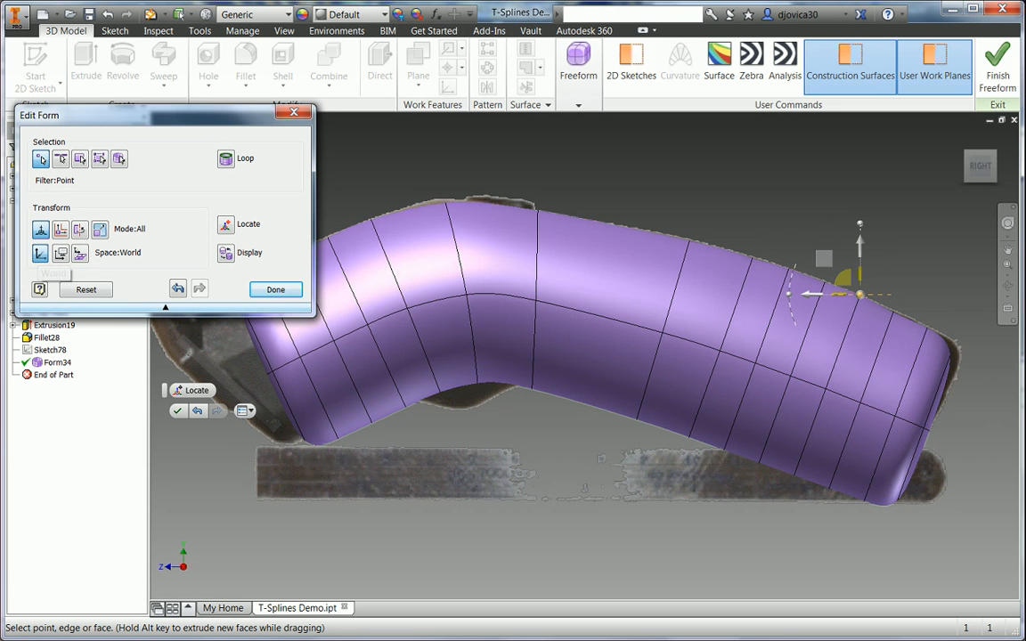
- Move the tube-end vertex 4.25 mm along Y and -0.75 mm along Z
left_click(951, 358)
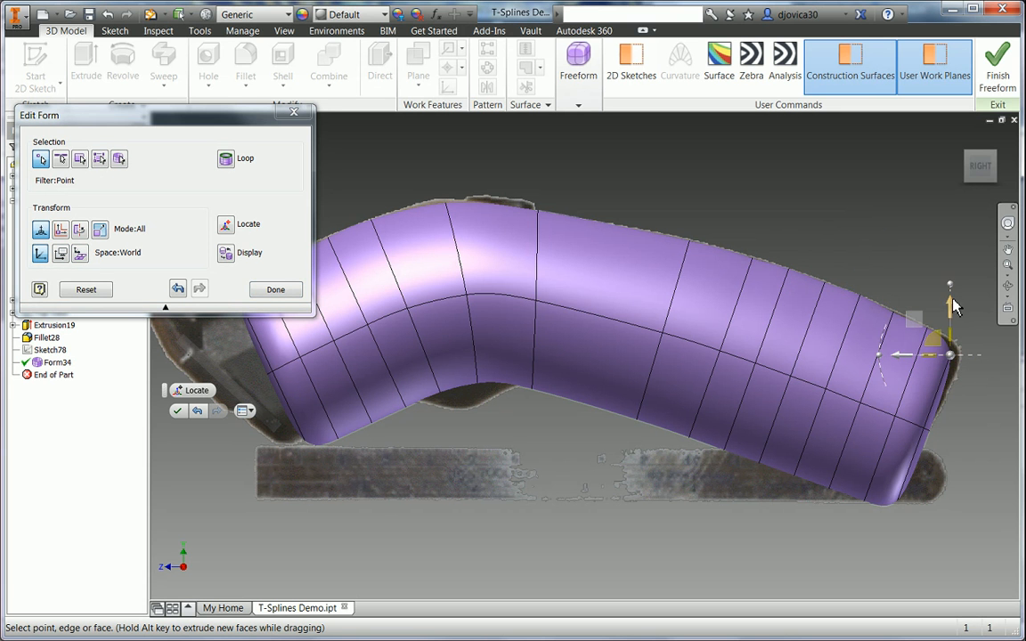
mouse_move(951, 307)
left_mouse_down()
mouse_move(915, 305)
mouse_move(960, 289)
left_mouse_up()
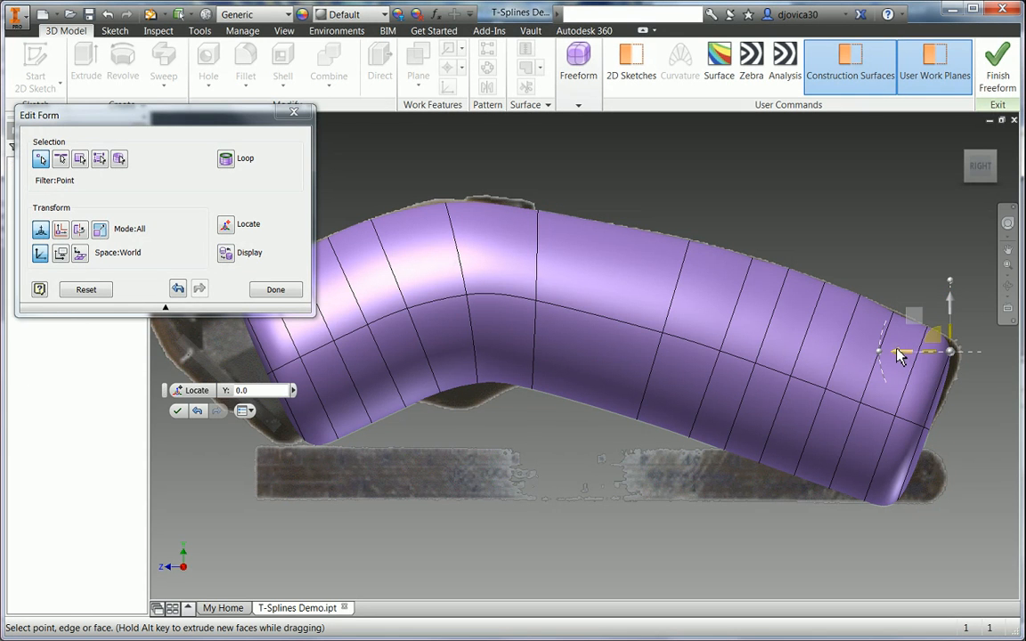
left_click_drag(900, 348, 926, 360)
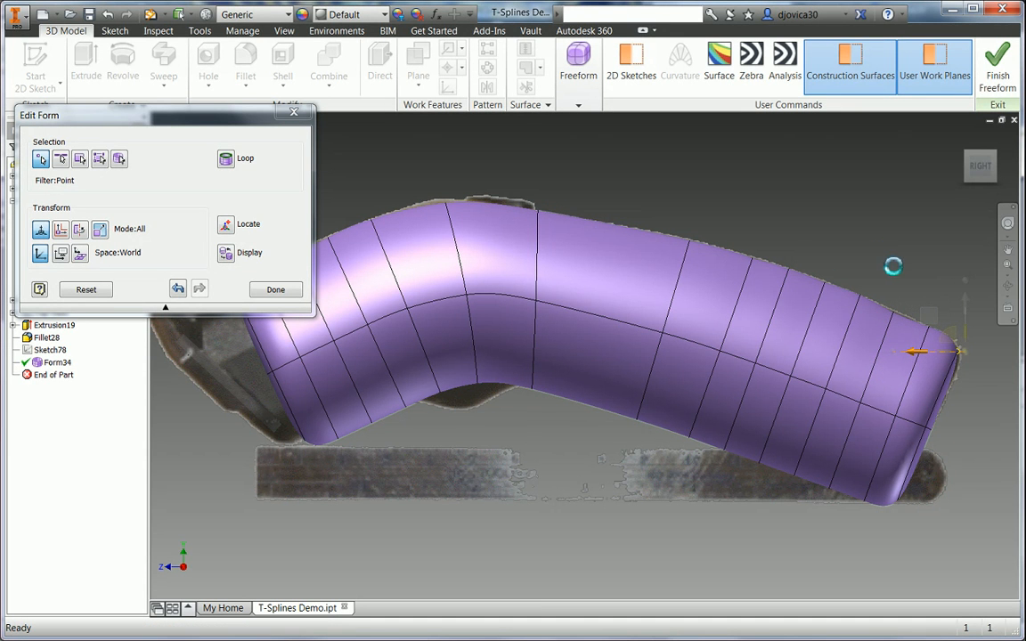
- In Local space, raise the back-end corner vertex 1 mm, then deselect it
left_click(892, 312)
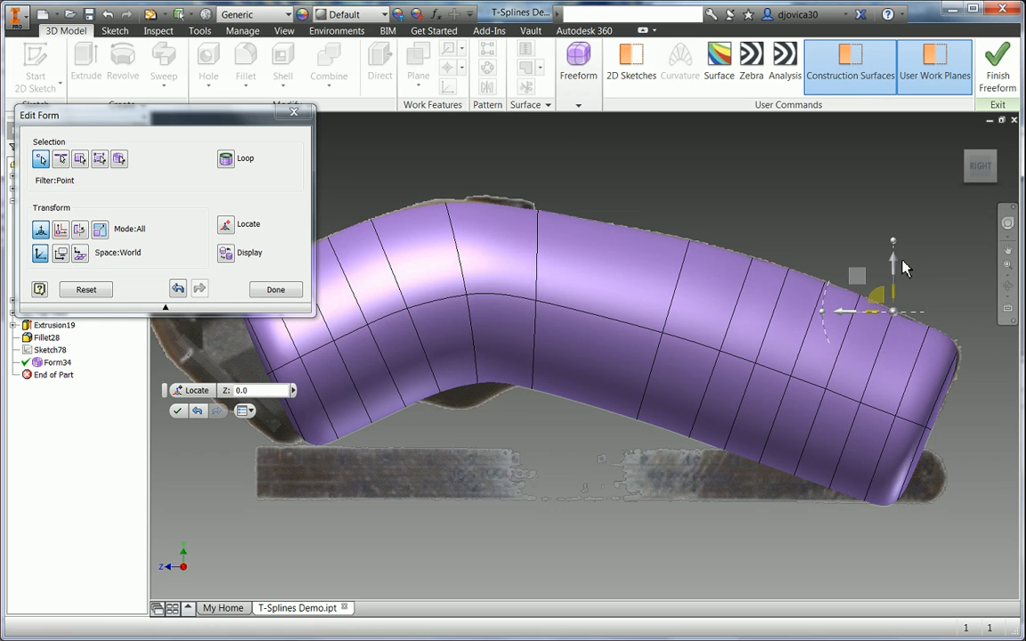
left_click(80, 255)
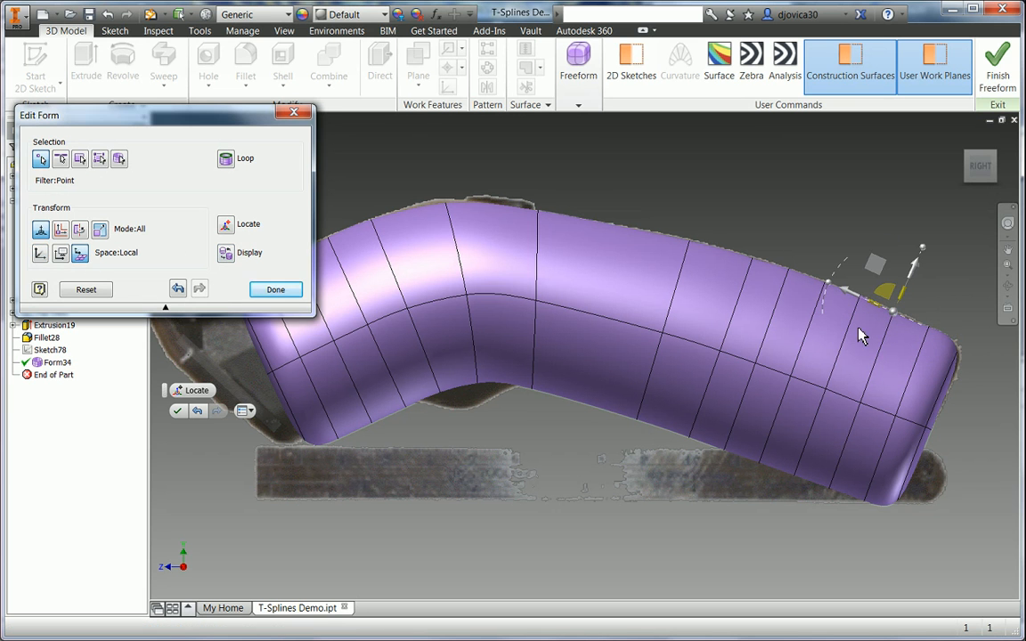
left_click(919, 268)
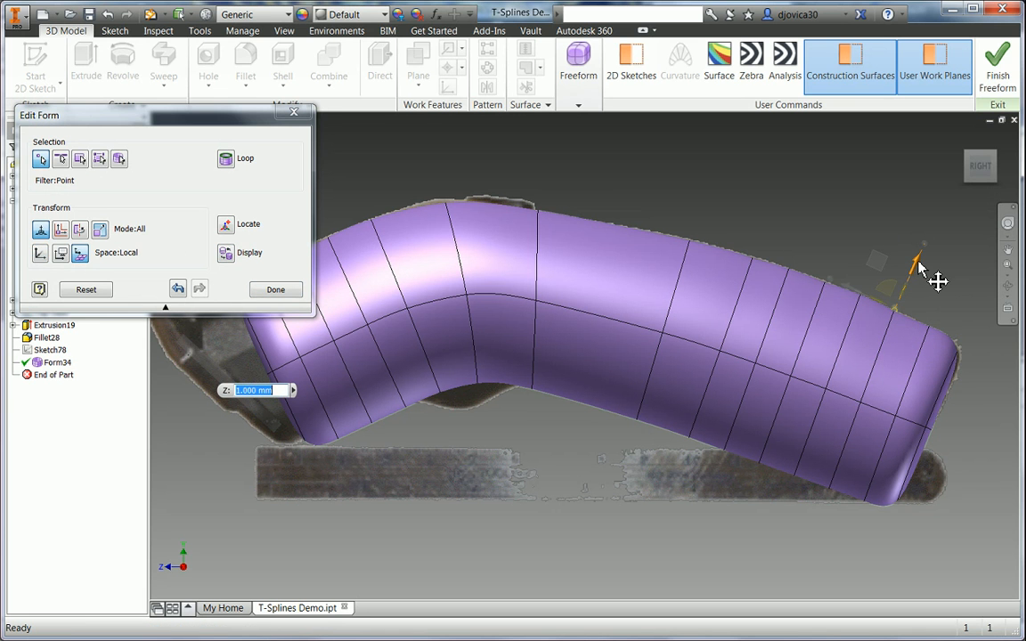
left_click_drag(919, 268, 920, 267)
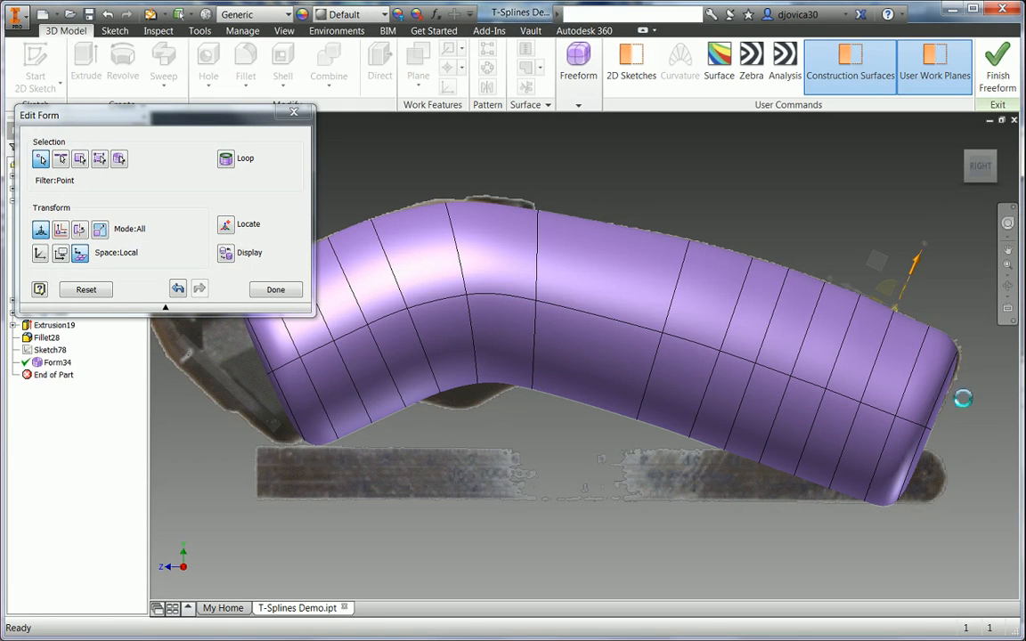
left_click(503, 436)
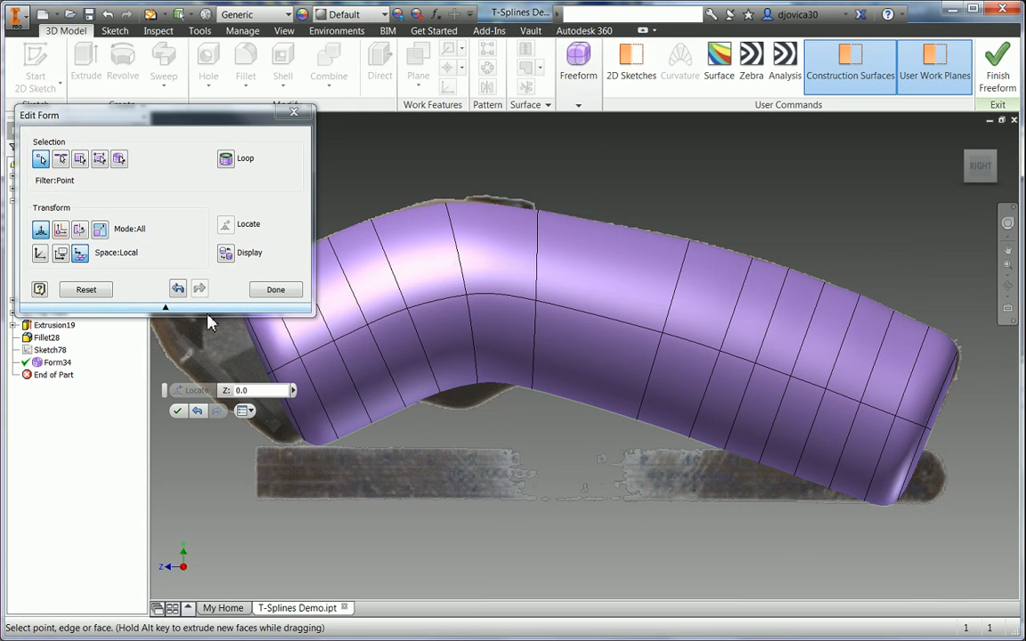
left_click(58, 163)
- With the Edge filter, push the lower rear edge 12 mm and lower front edge 11 mm
left_click(63, 161)
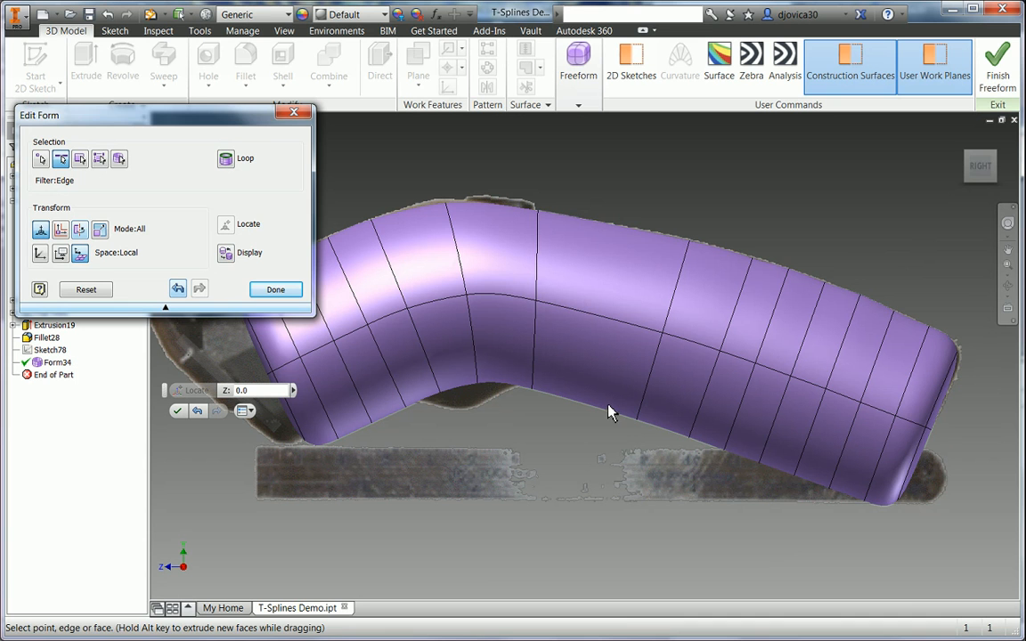
left_click(776, 473)
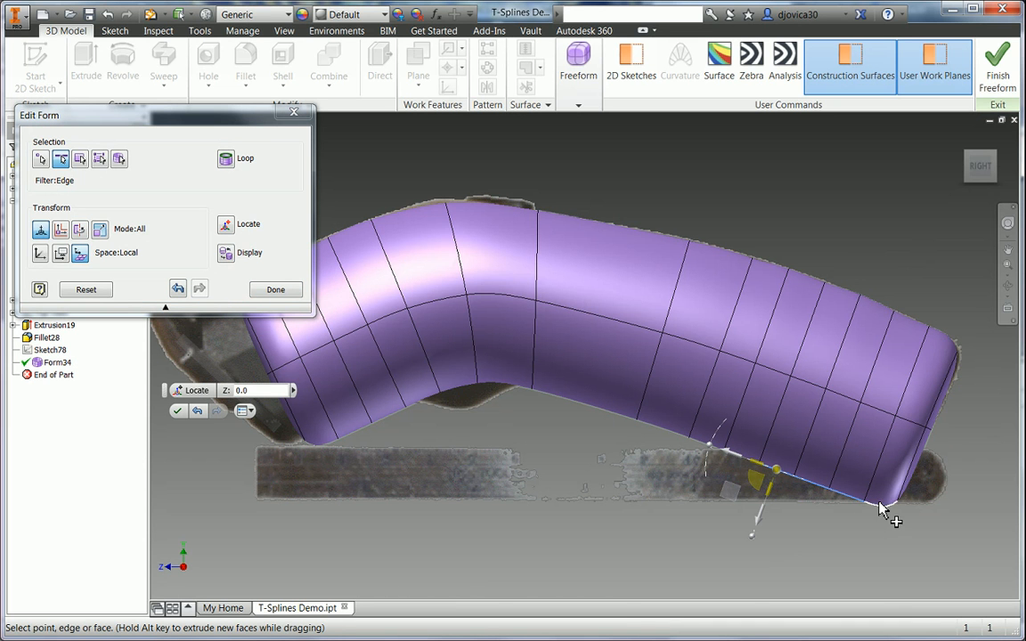
left_click(750, 462)
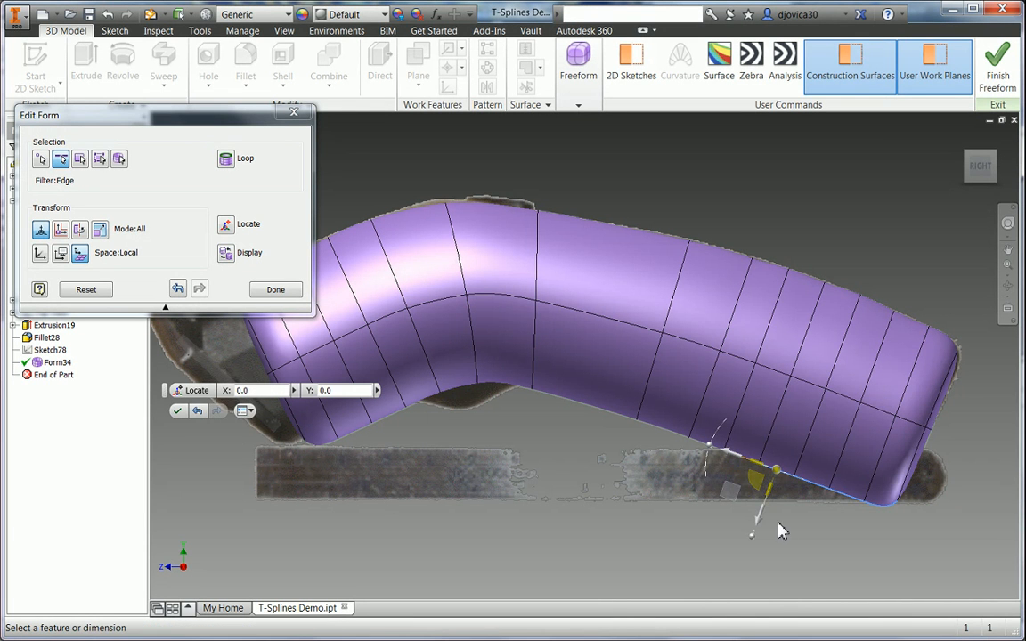
left_click_drag(761, 522, 790, 430)
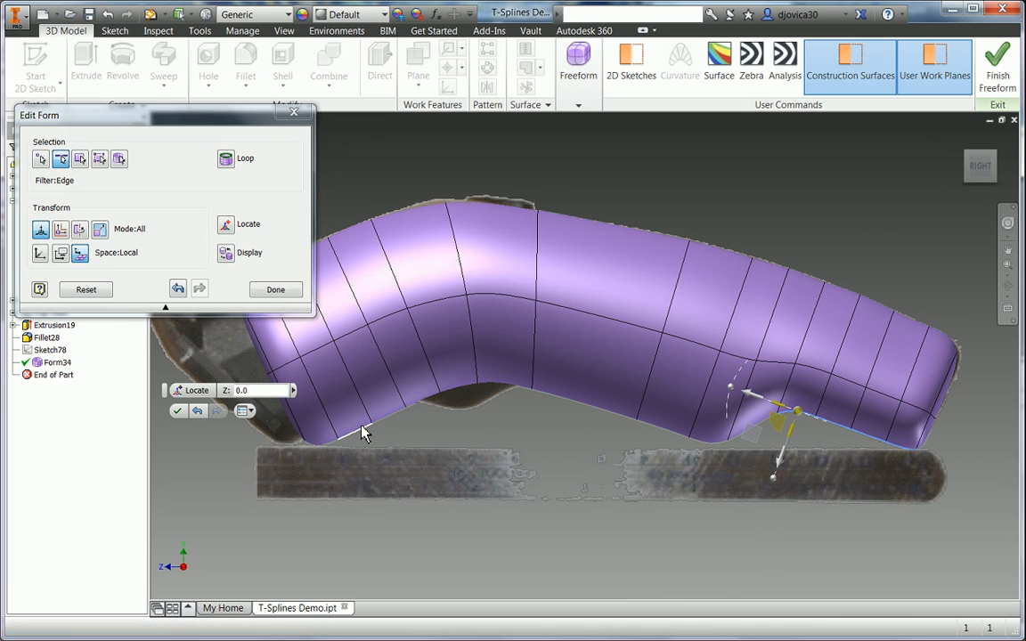
left_click(387, 437)
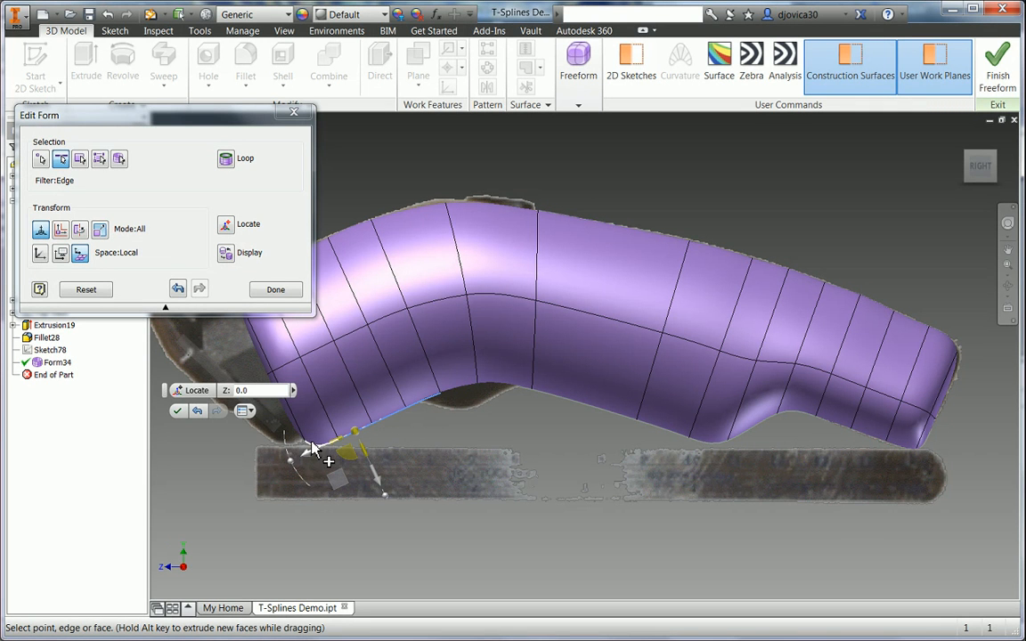
left_click_drag(376, 478, 356, 448)
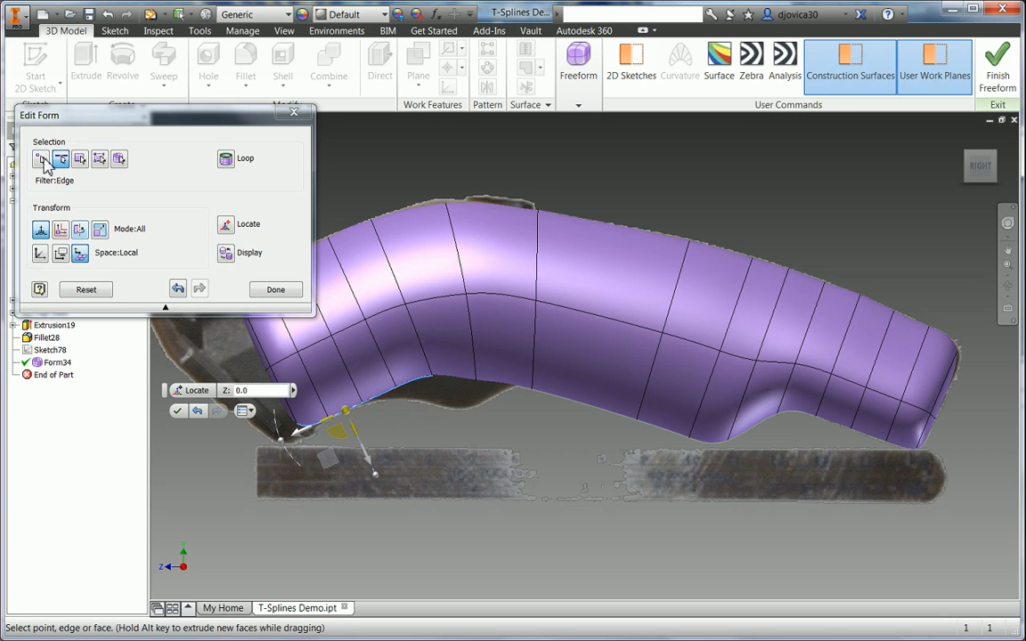
- With the Point filter, move two forward lower-edge points to fit the photo
left_click(42, 161)
left_click(532, 392)
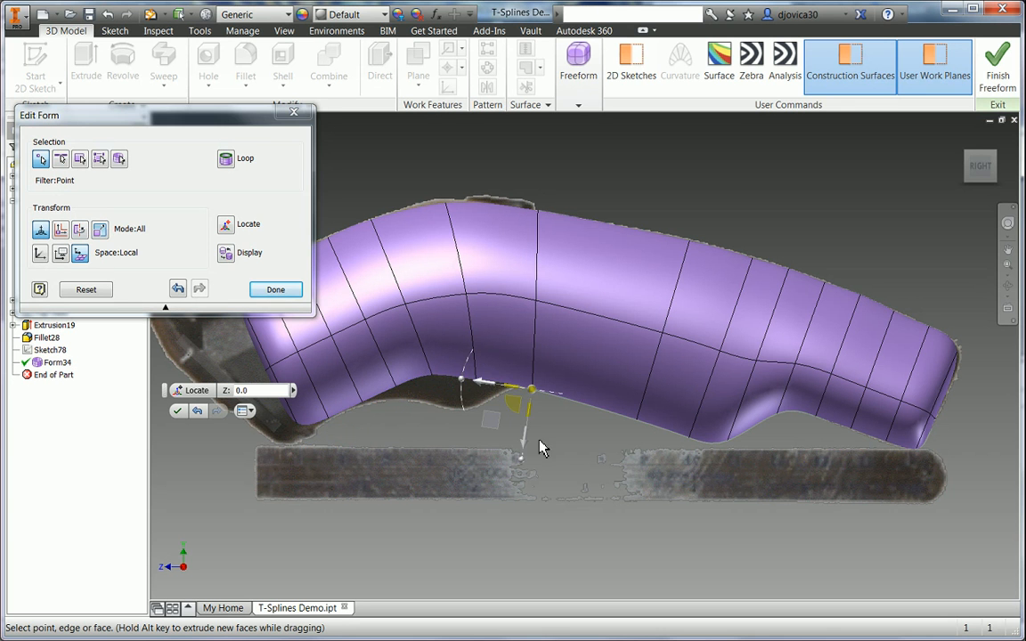
left_click_drag(522, 443, 544, 417)
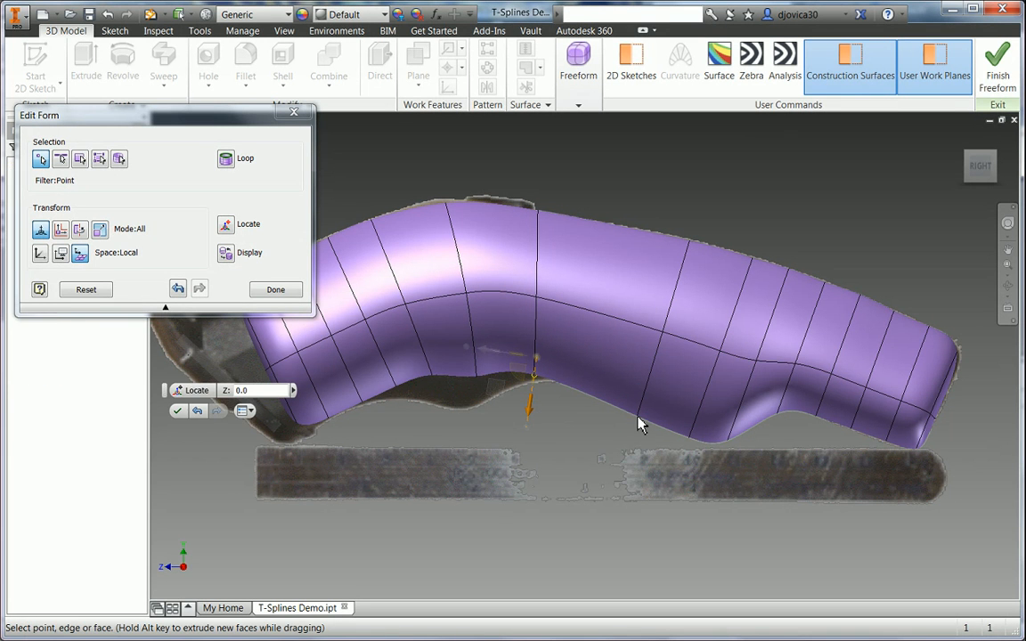
left_click(639, 418)
left_click_drag(623, 471, 641, 432)
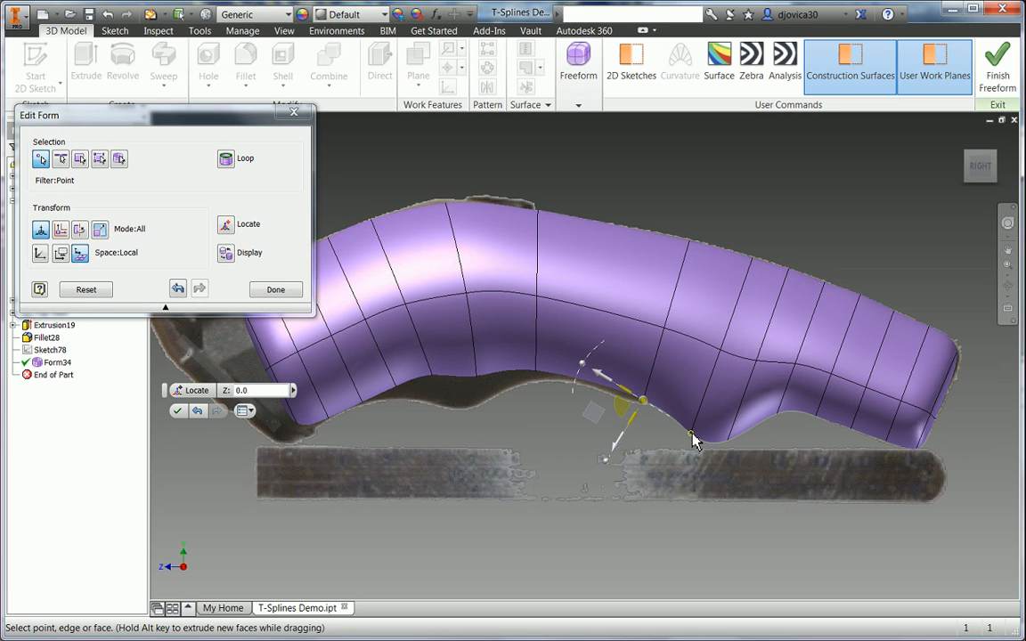
- In World space, raise two rear lower-edge points by 22.75 mm and 29.75 mm
left_click(40, 256)
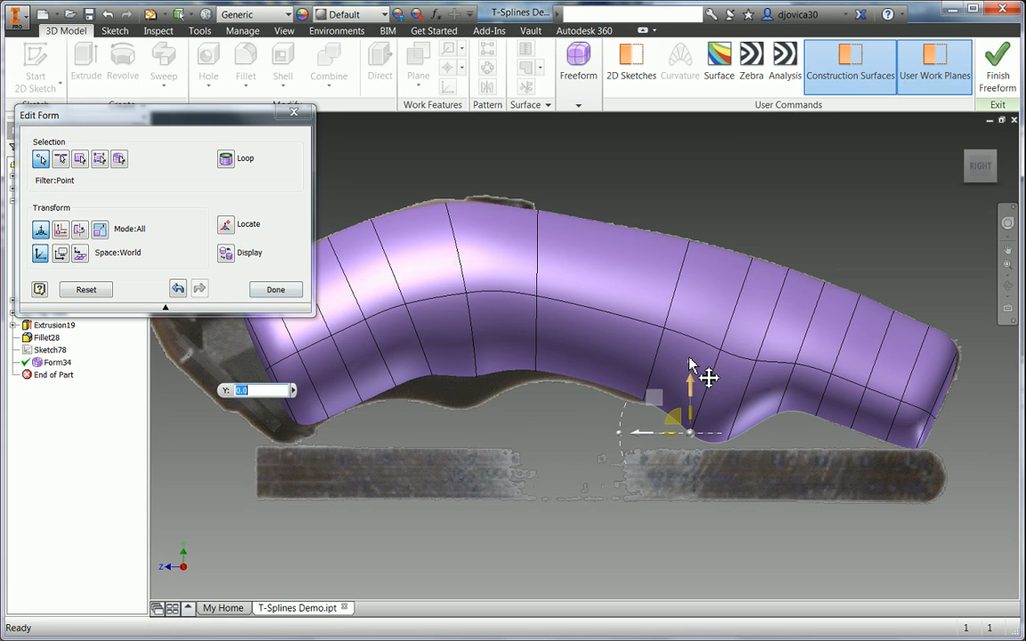
left_click_drag(690, 365, 715, 296)
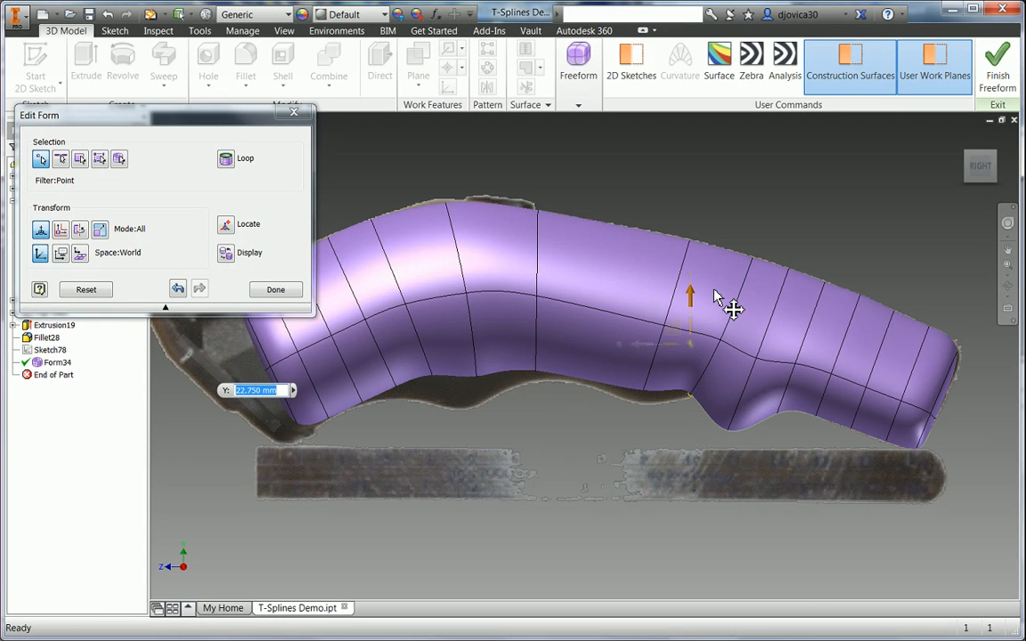
left_click(728, 431)
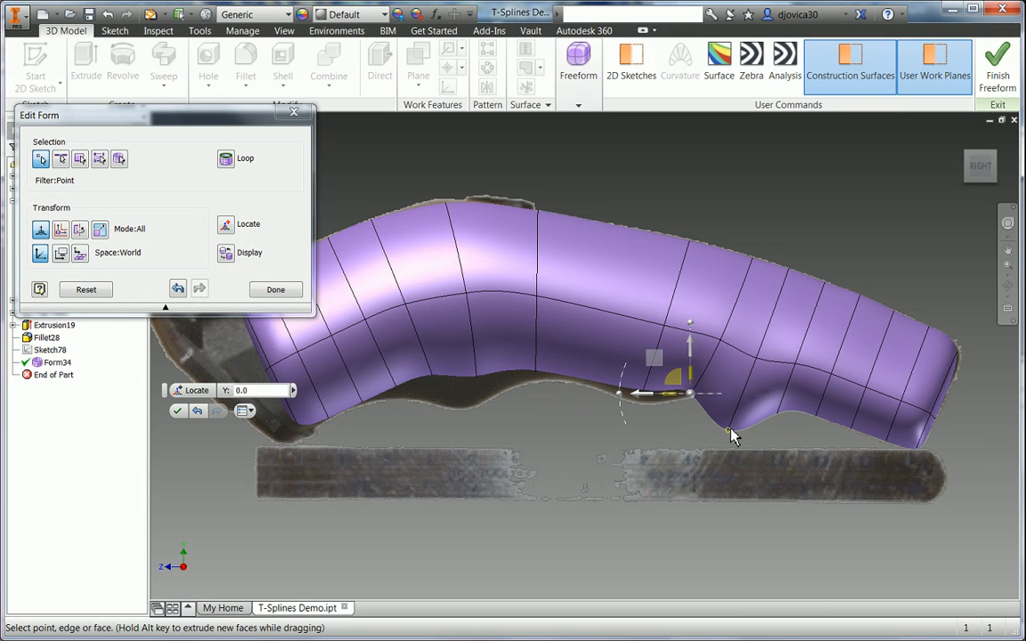
left_click_drag(728, 384, 755, 287)
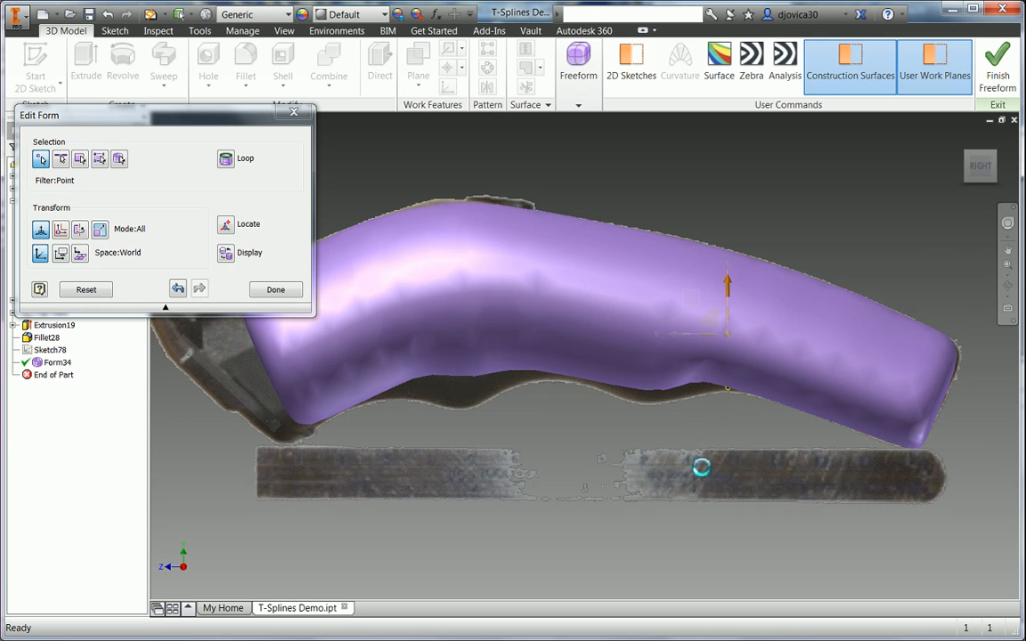
left_click(707, 418)
- In Local space, pull three lower-edge points down (2.75 mm, 1 mm), then finish editing
left_click(690, 384)
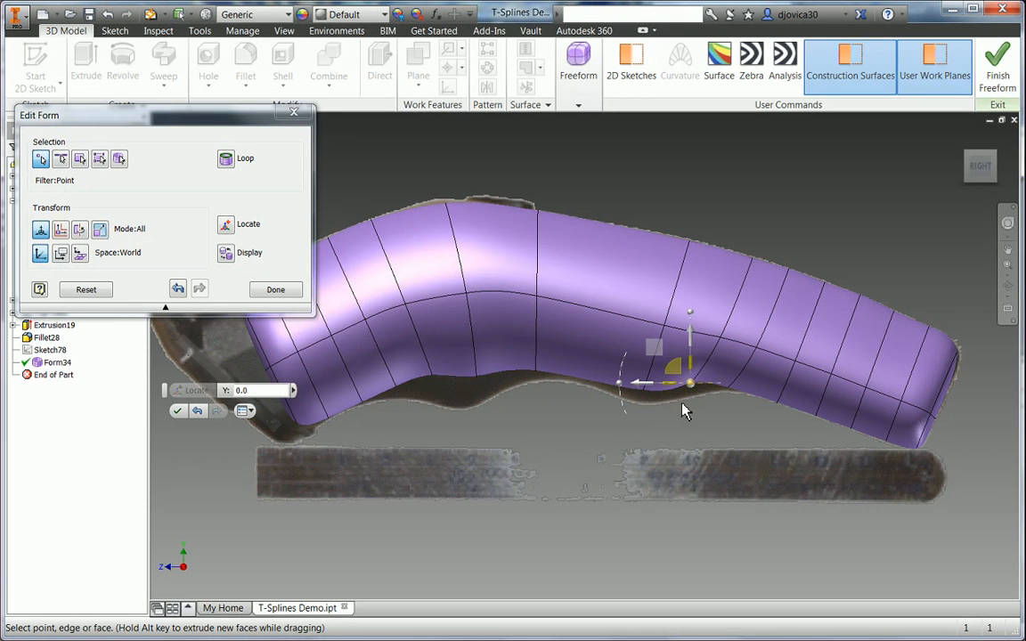
left_click(80, 254)
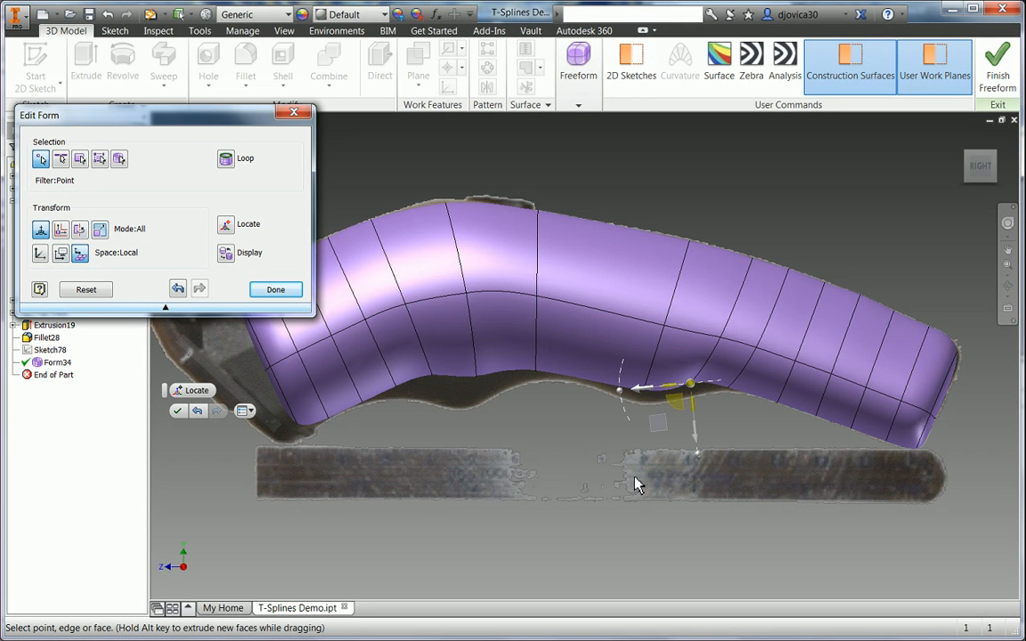
left_click_drag(699, 454, 698, 464)
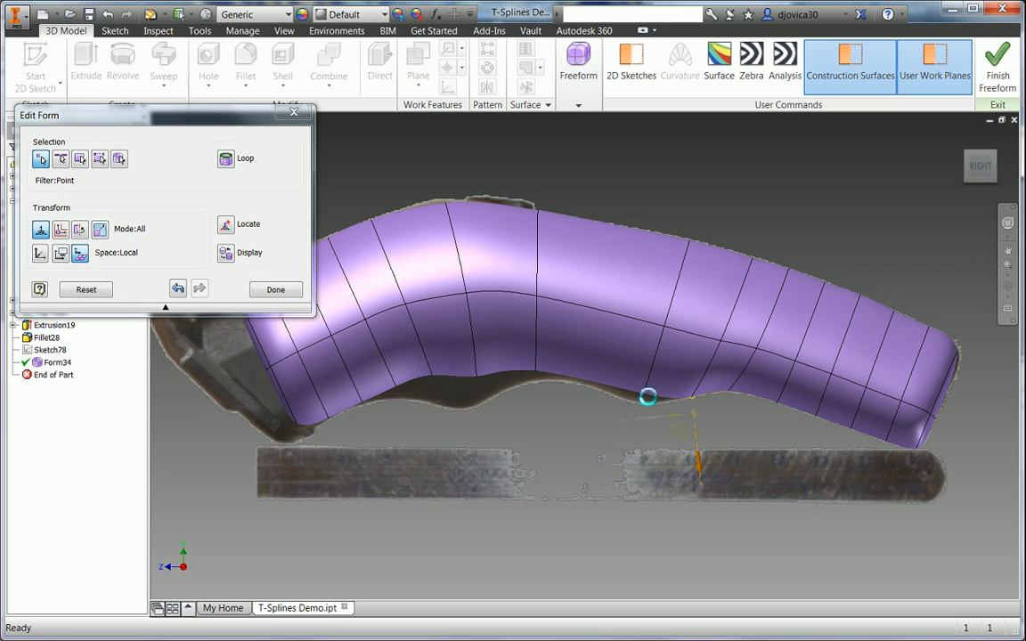
left_click(644, 396)
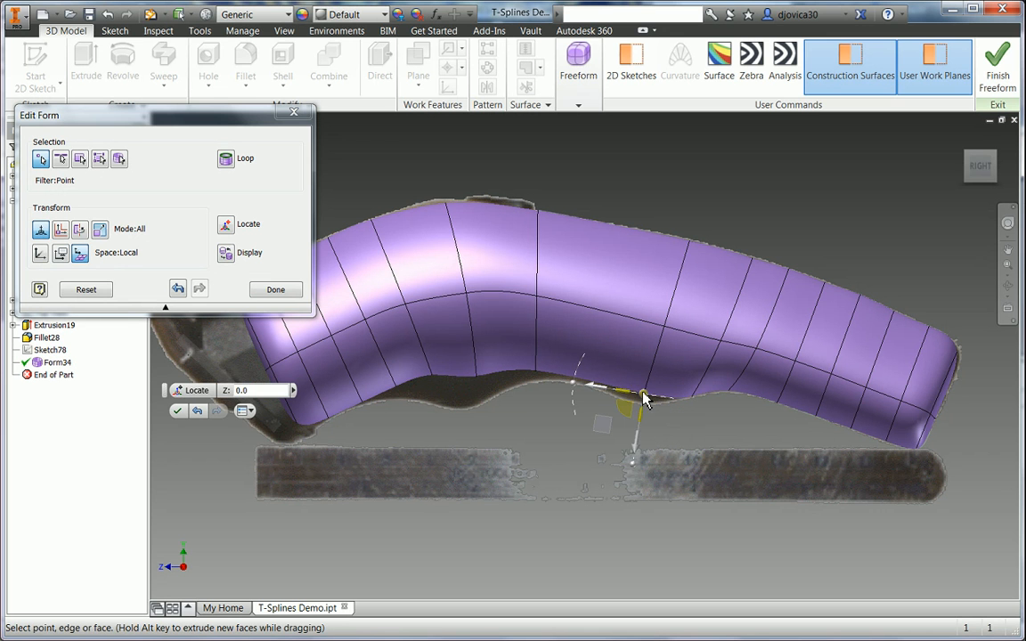
left_click_drag(638, 455, 632, 462)
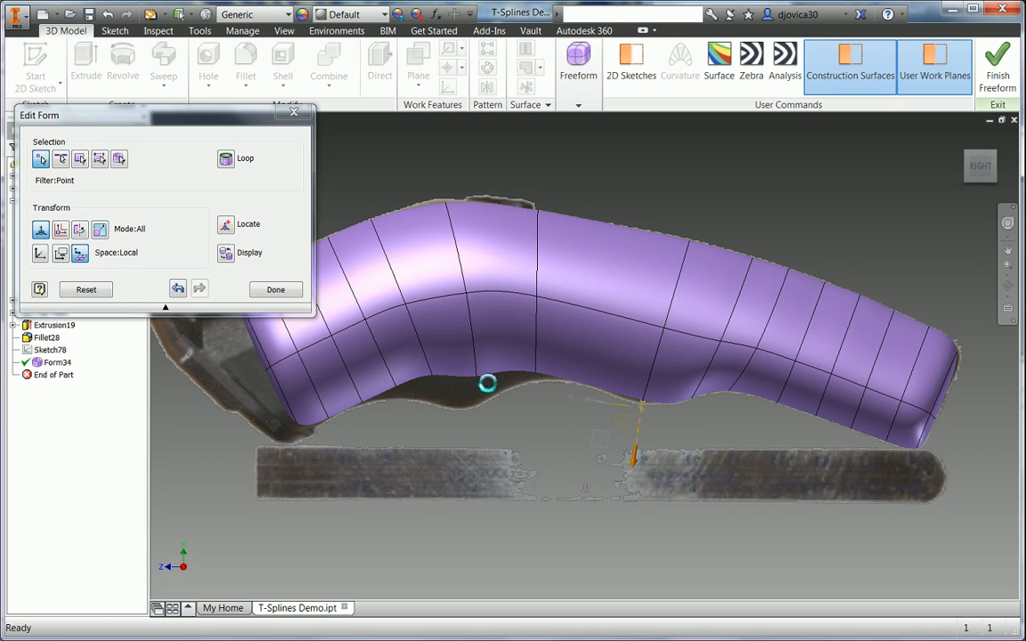
left_click(534, 377)
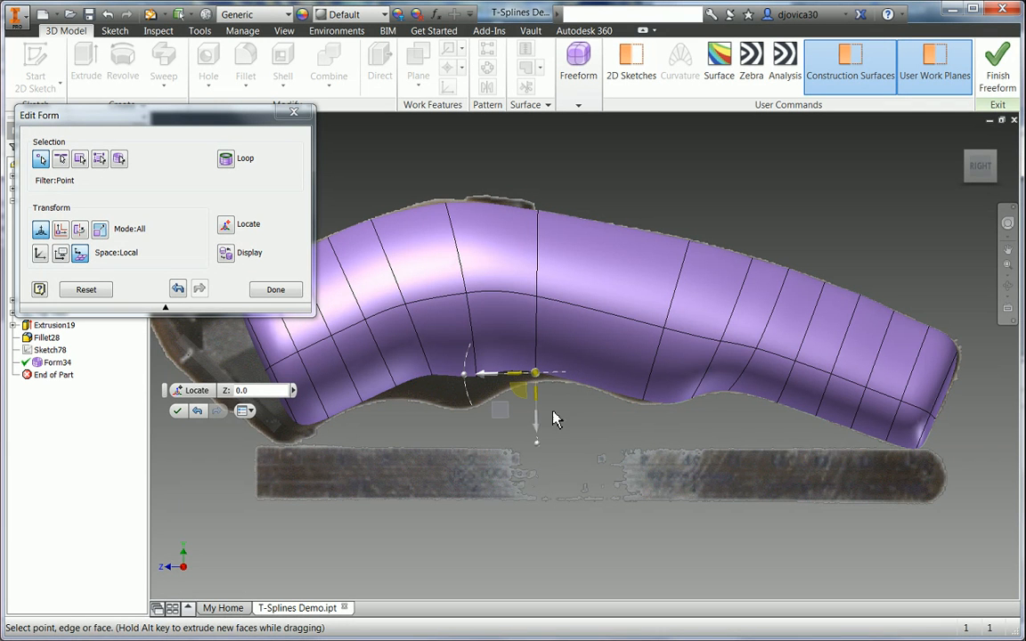
left_click_drag(525, 430, 551, 440)
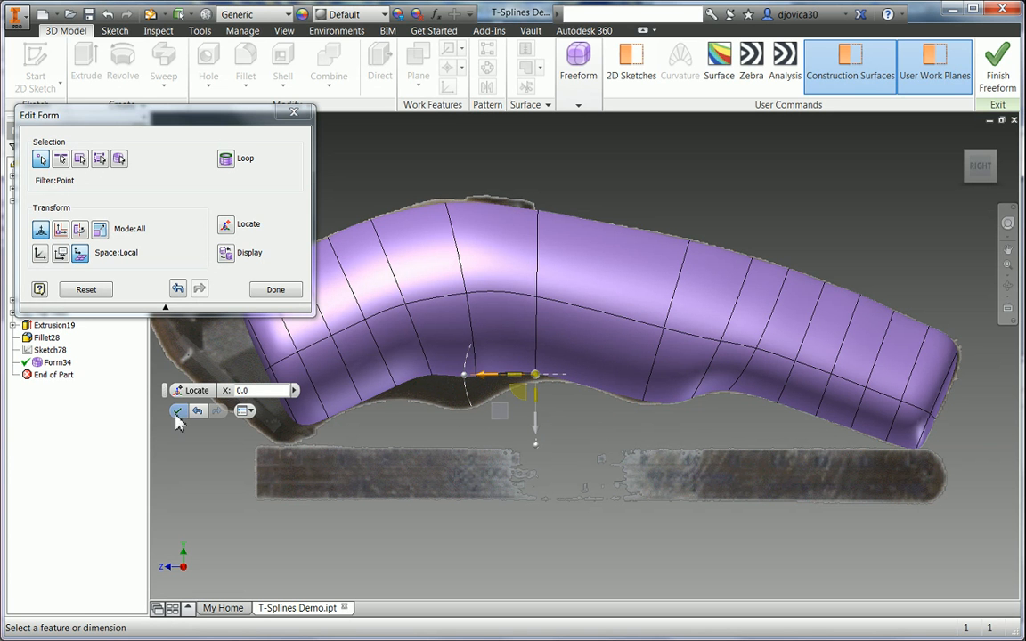
key("Escape")
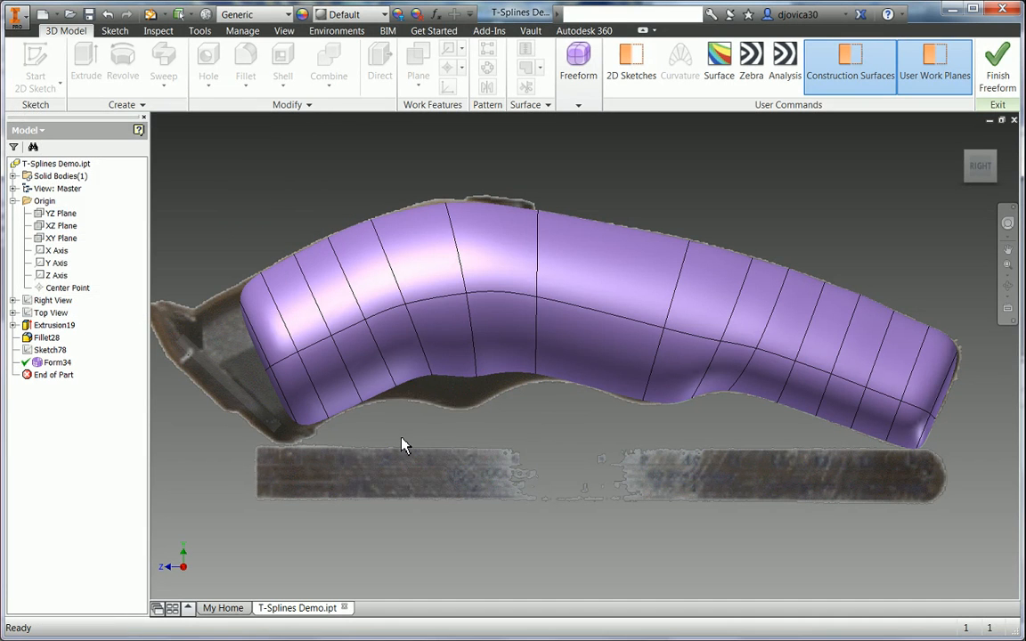
- Reopen Edit Form and pull two middle lower-edge points down, one by 10.5 mm
right_click(402, 437)
left_click(408, 397)
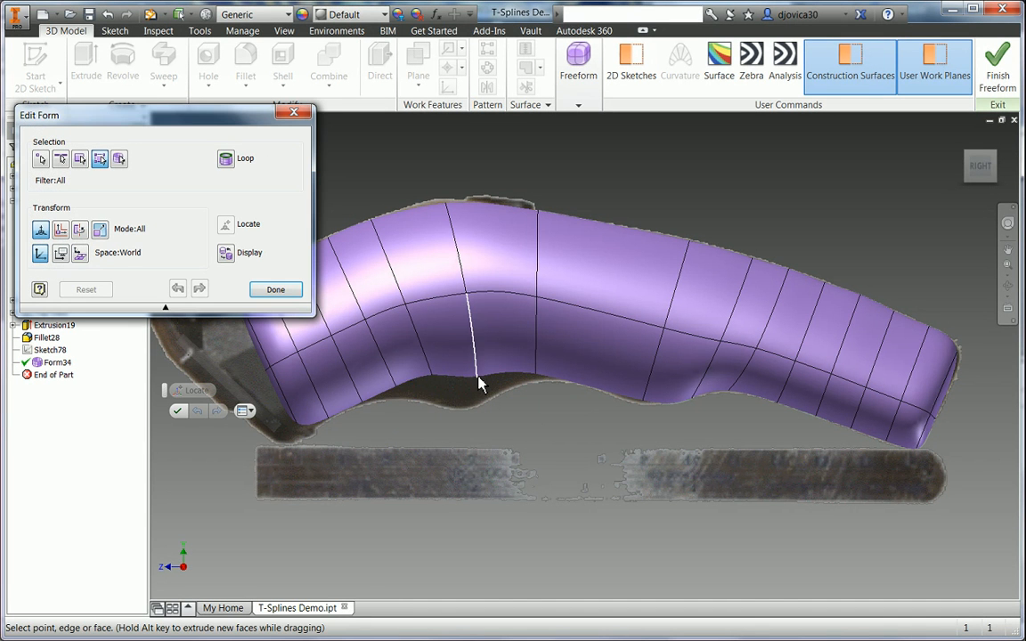
left_click(41, 158)
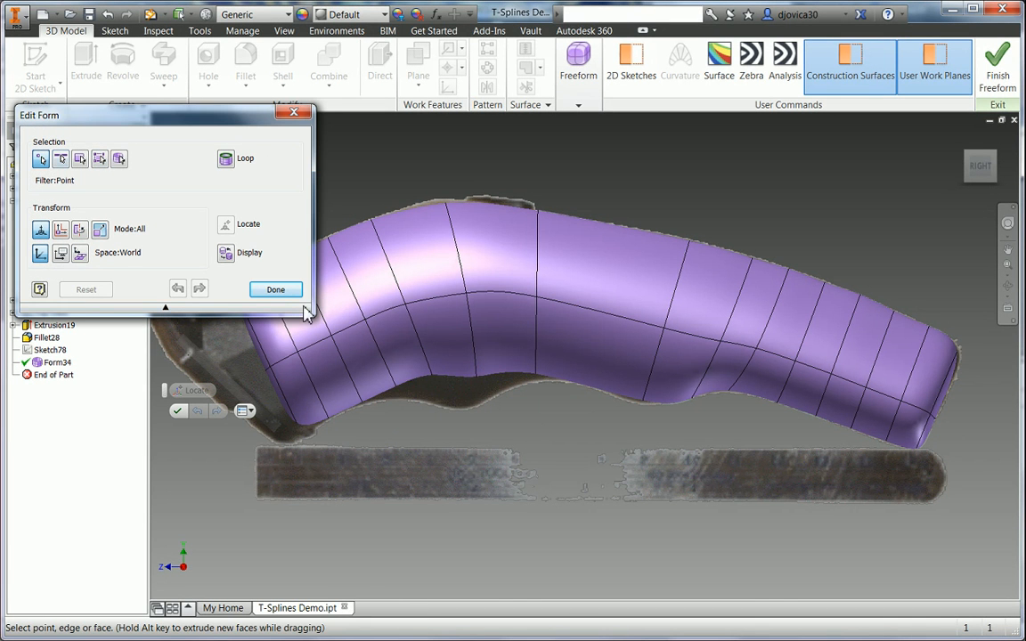
left_click(476, 377)
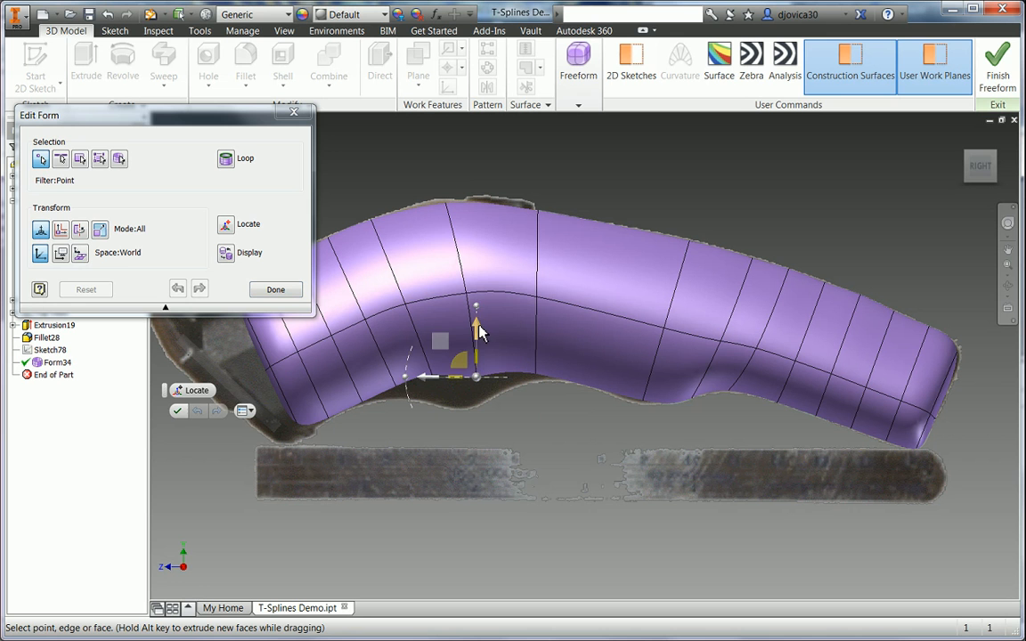
left_click_drag(495, 359, 493, 386)
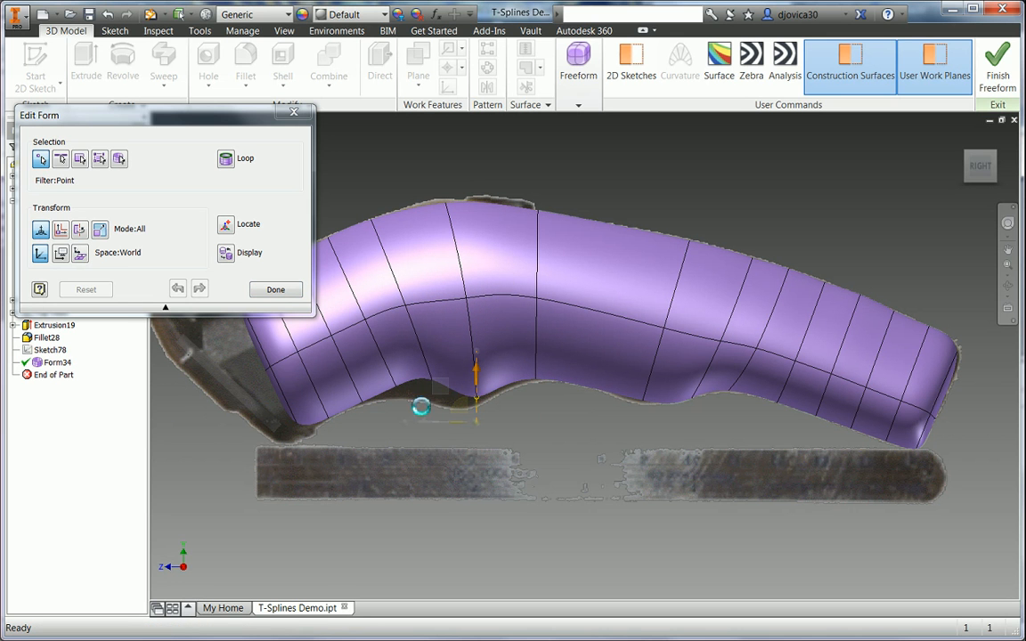
left_click(432, 382)
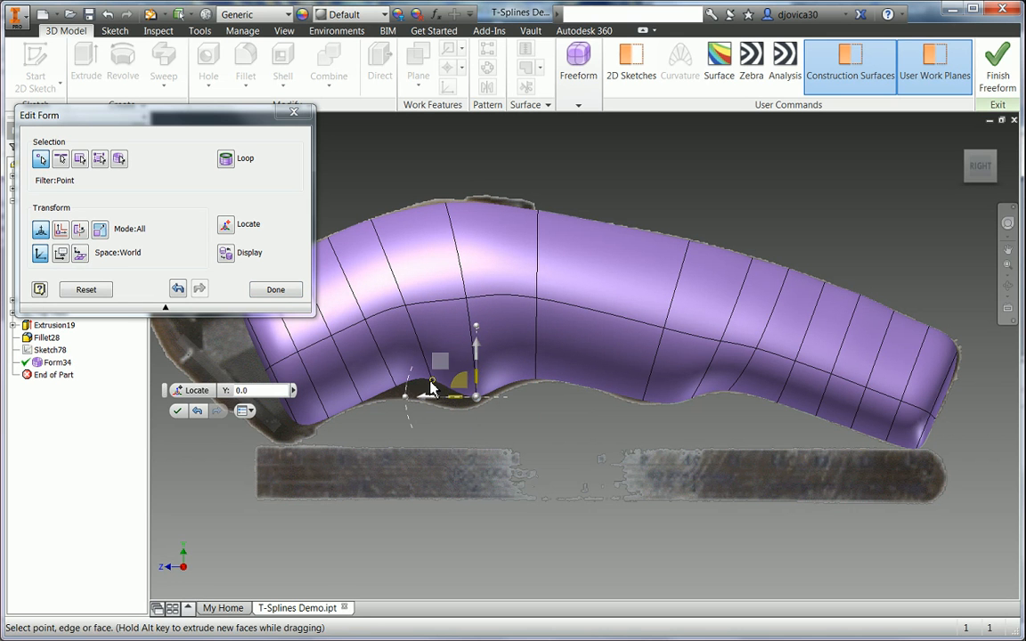
left_click_drag(436, 341, 442, 392)
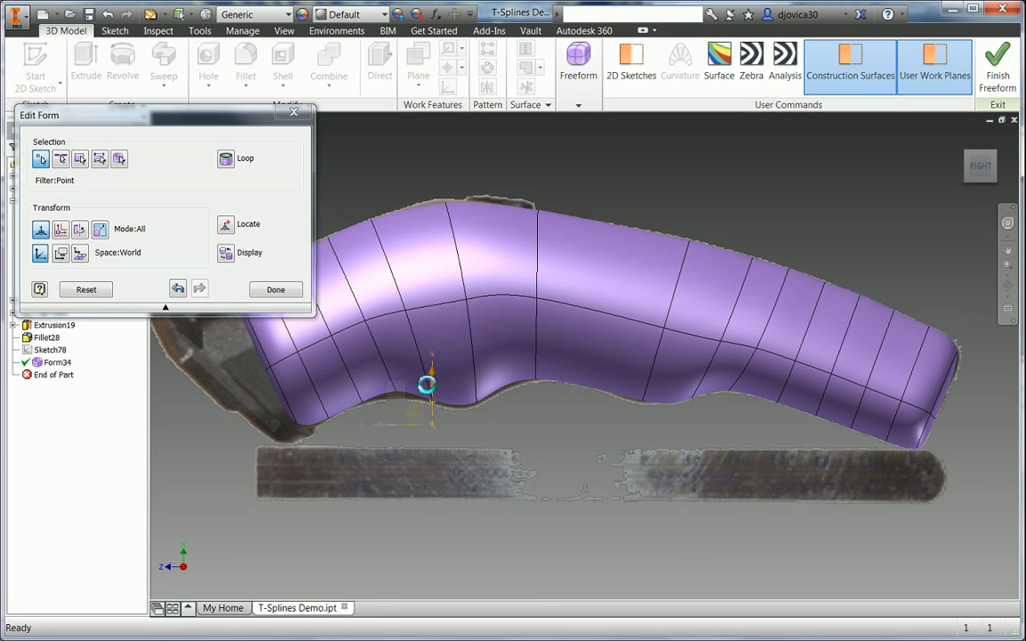
- In Local space, push the neighbouring lower-edge points down to deepen the dip
left_click(432, 399)
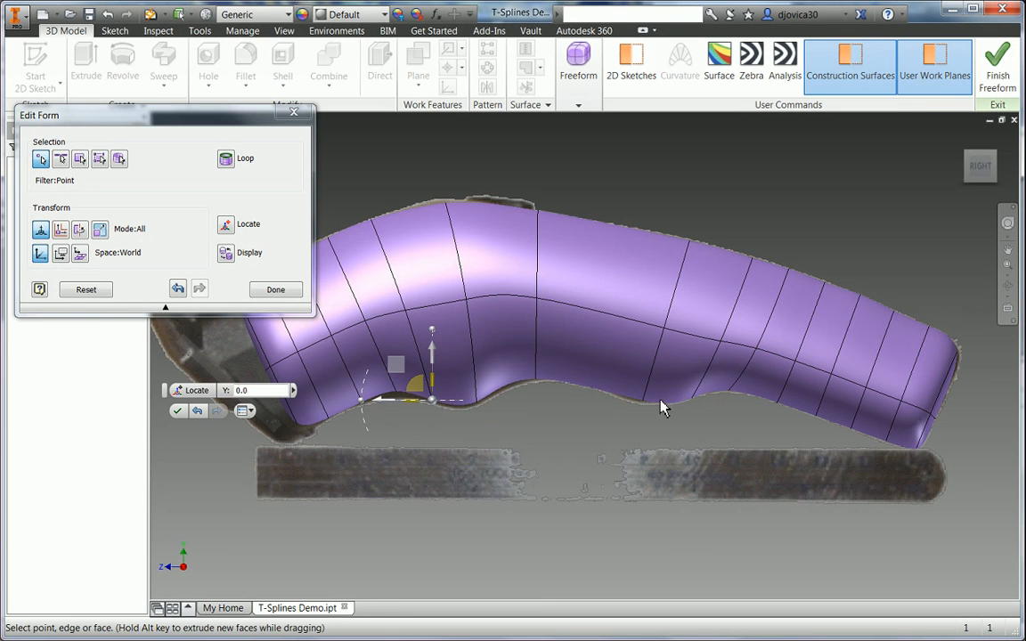
left_click(396, 391)
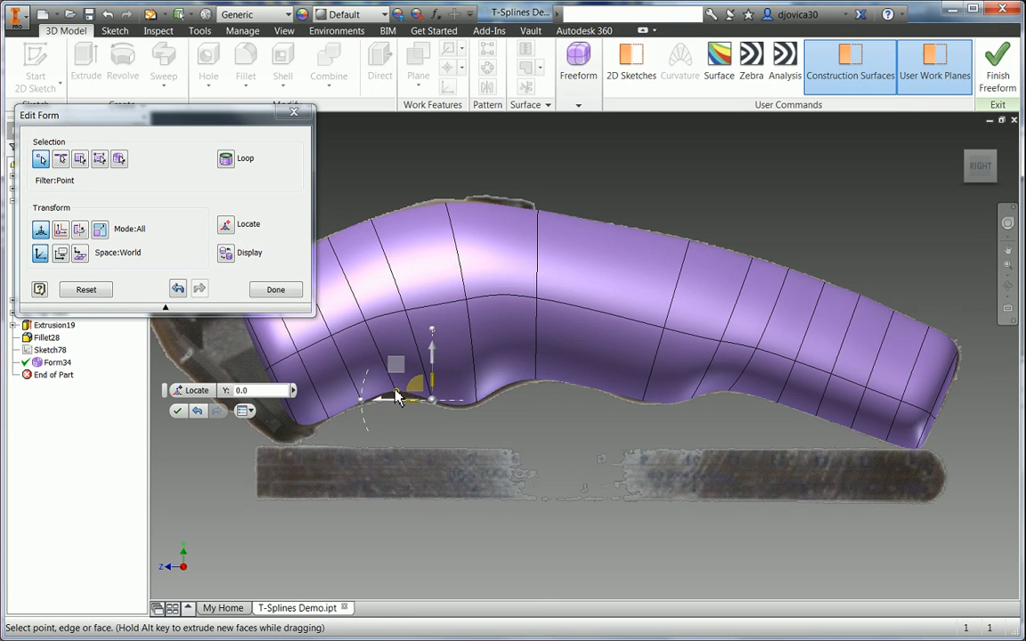
left_click(80, 254)
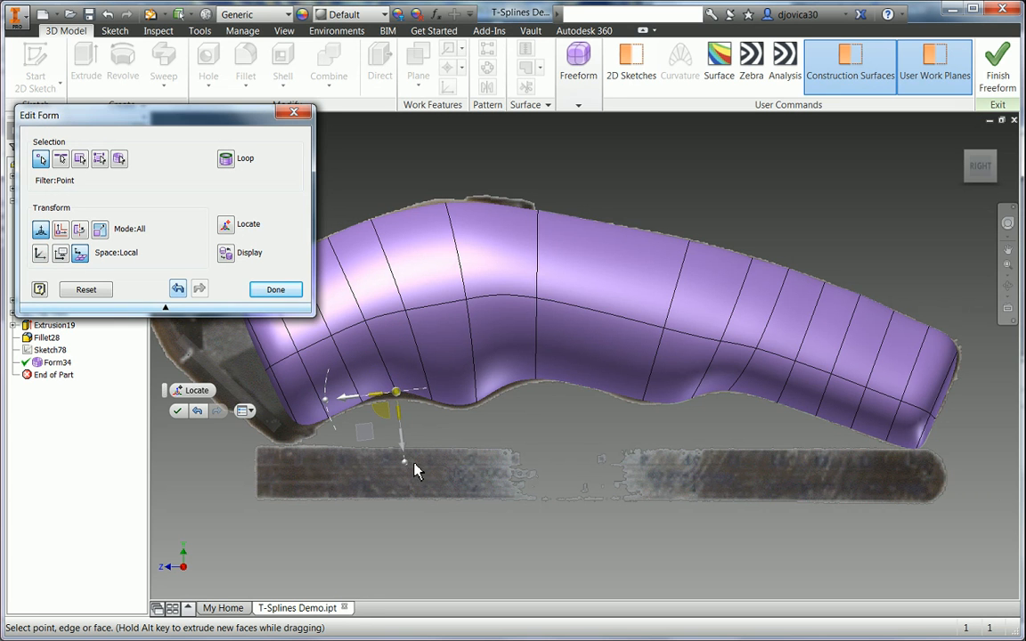
left_click_drag(404, 444, 405, 453)
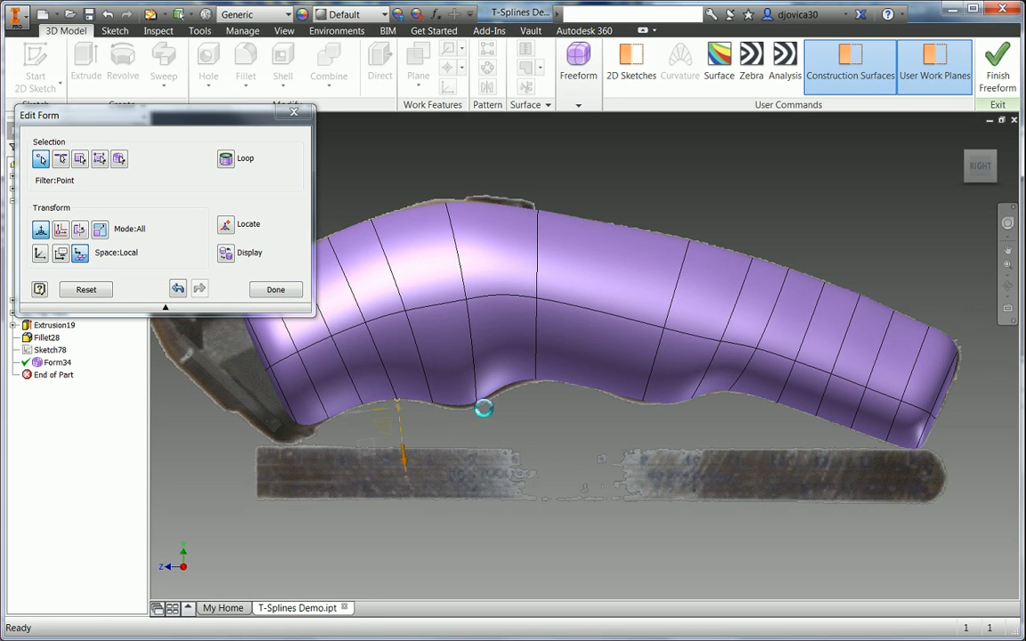
left_click(479, 404)
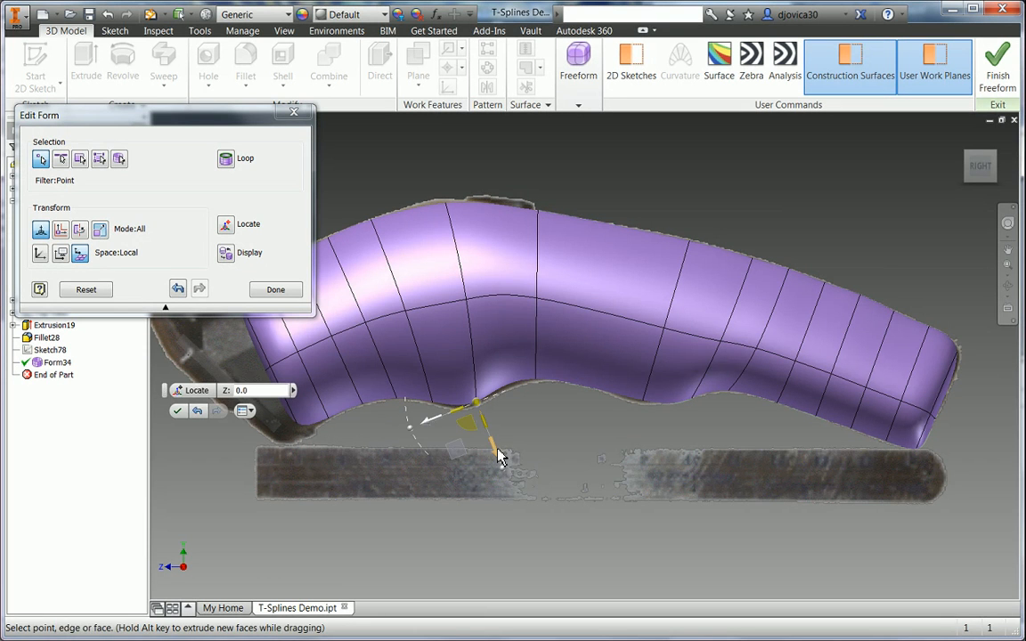
left_click_drag(499, 456, 519, 469)
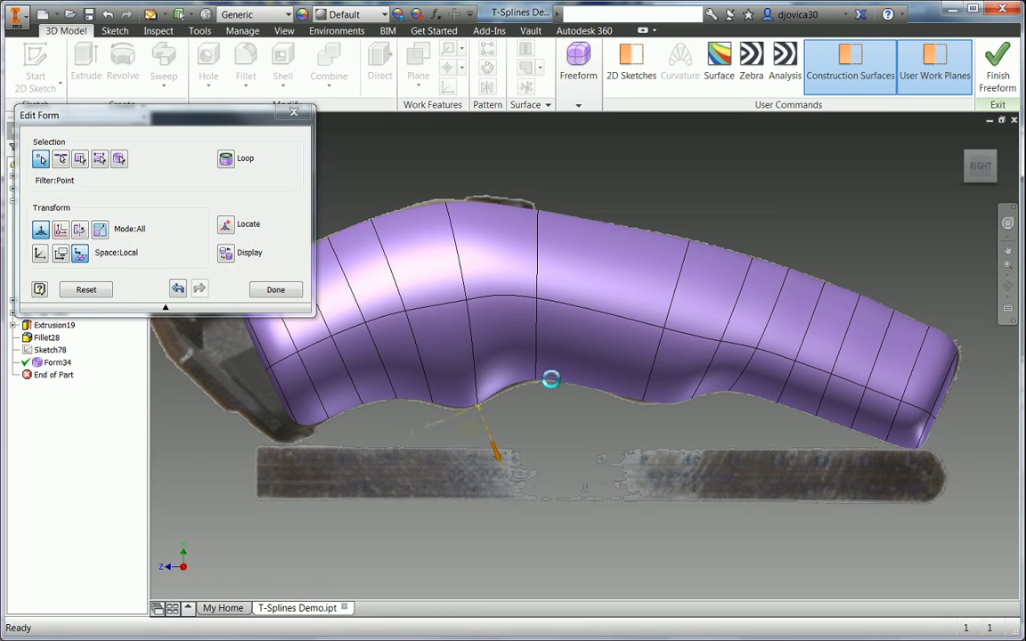
left_click(579, 422)
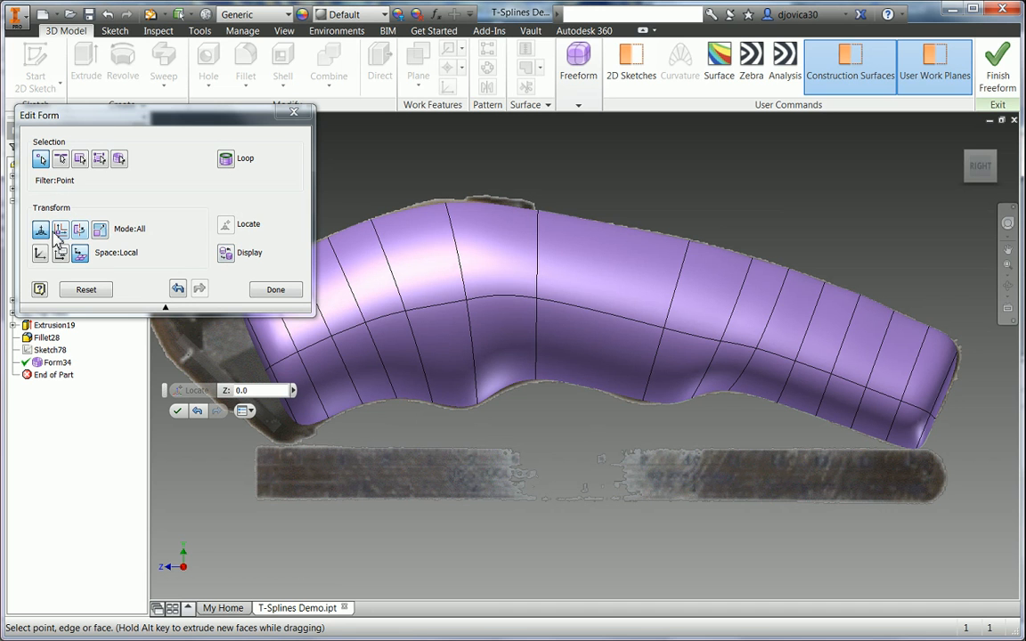
- Move a lower edge 2 mm and two underside vertices -0.75 mm and -1.5 mm in Z
left_click(60, 160)
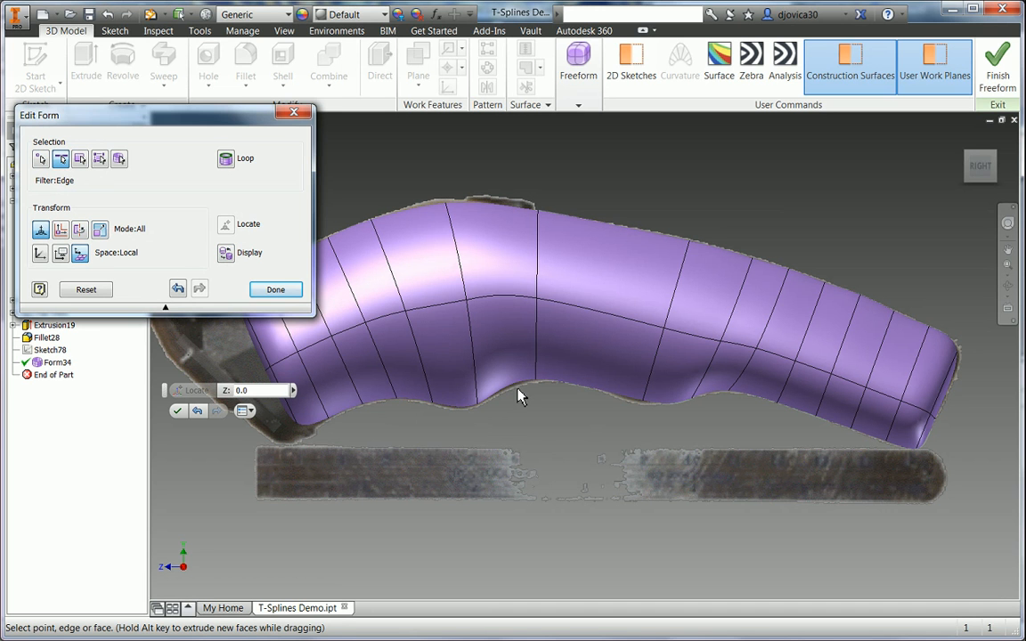
left_click(512, 393)
left_click_drag(525, 424, 547, 435)
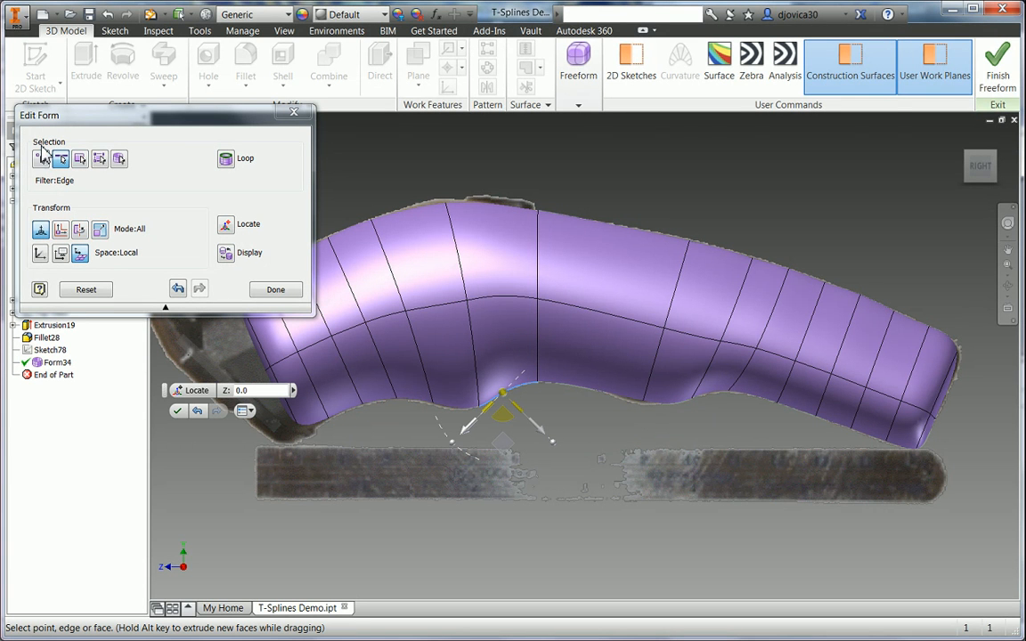
left_click(39, 160)
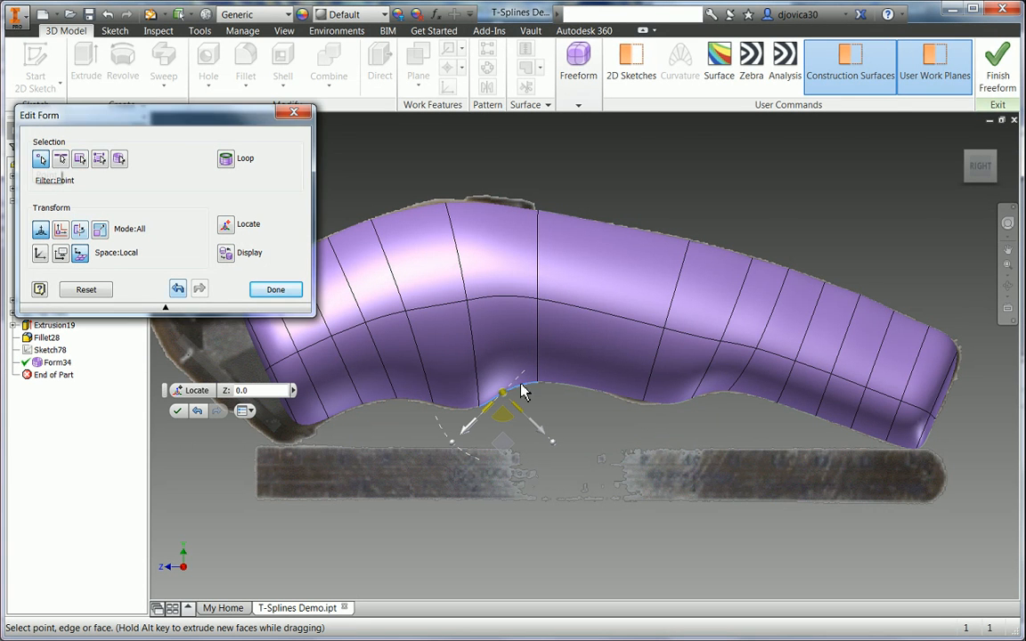
left_click(642, 402)
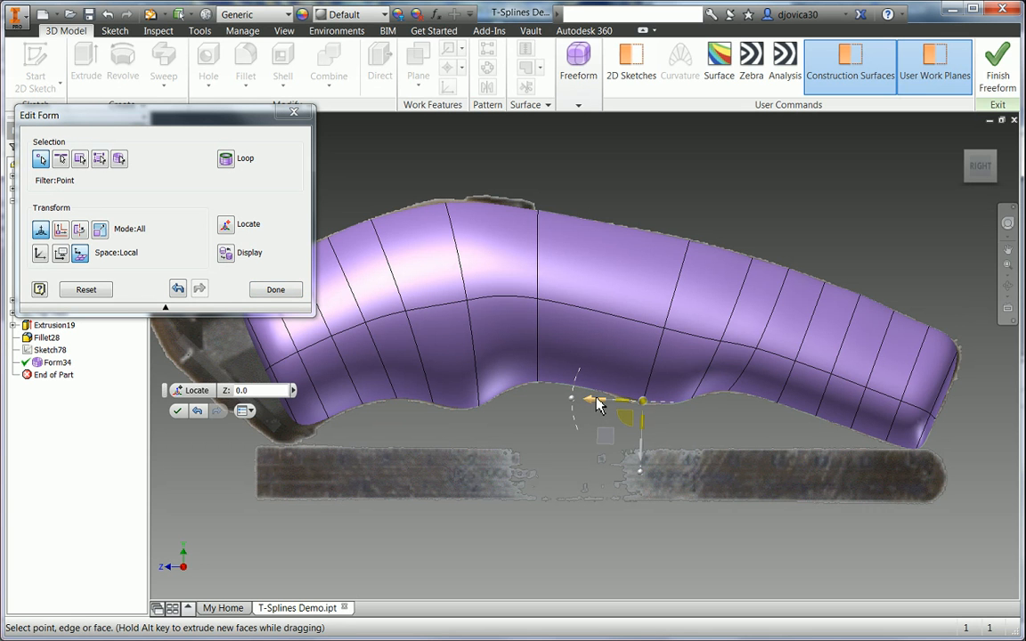
left_click_drag(596, 400, 589, 399)
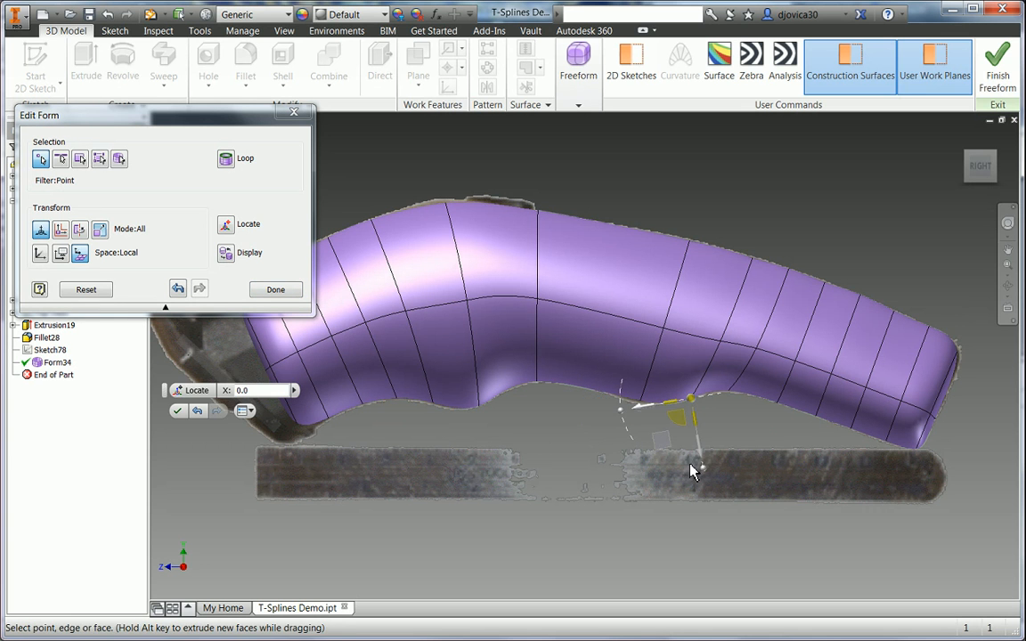
mouse_move(701, 453)
left_mouse_down()
mouse_move(699, 442)
mouse_move(700, 453)
left_mouse_up()
left_click(479, 406)
mouse_move(498, 459)
left_mouse_down()
mouse_move(516, 461)
mouse_move(499, 451)
left_mouse_up()
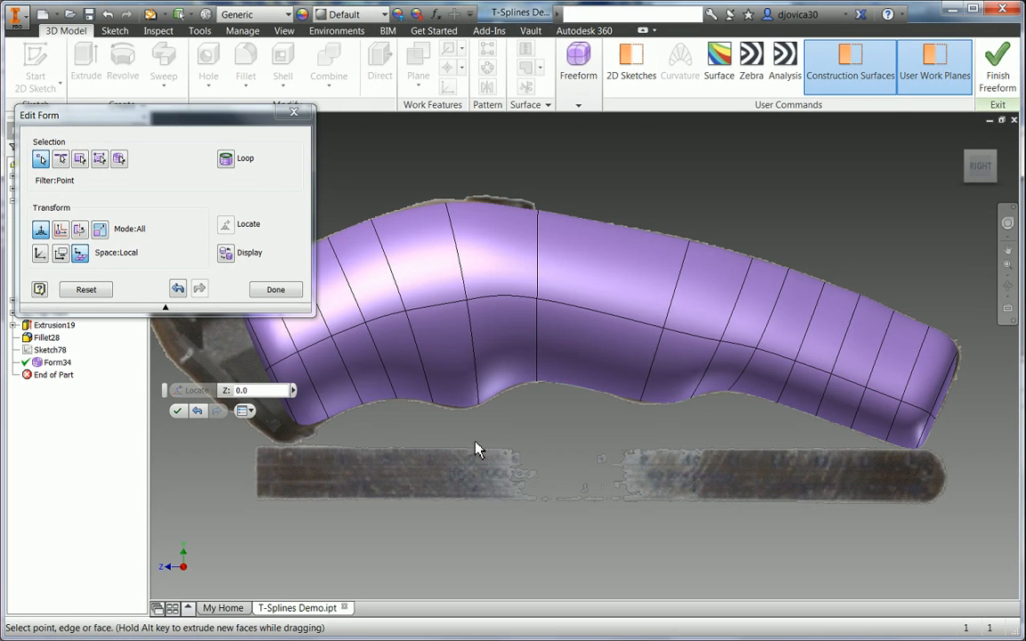
- Pull the body's right-end point out 1 mm
left_click(957, 357)
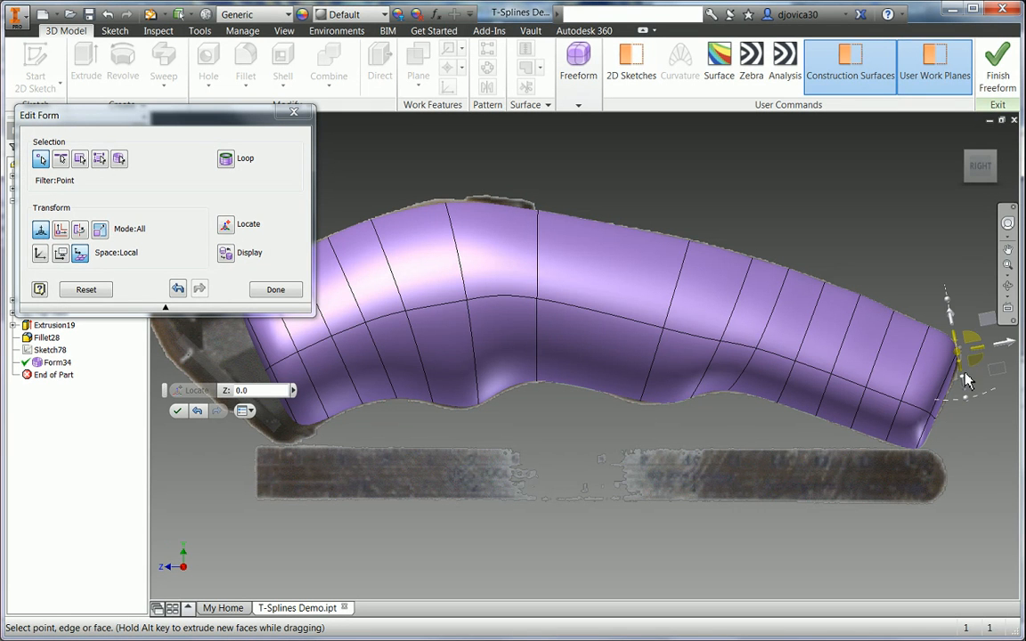
left_click(1006, 340)
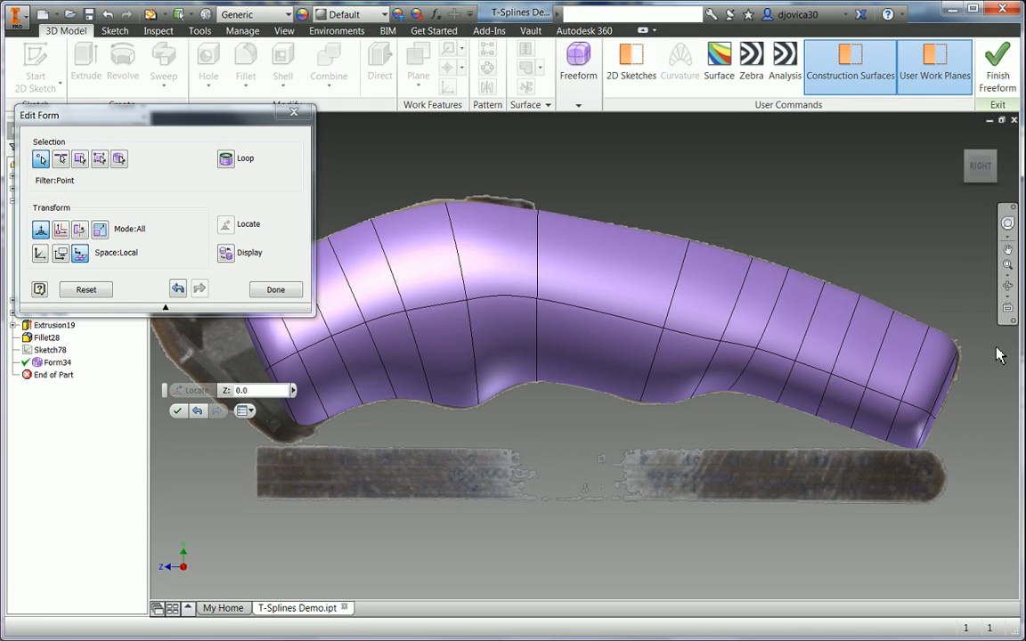
left_click(957, 352)
left_click_drag(1004, 351, 1009, 349)
left_click(972, 433)
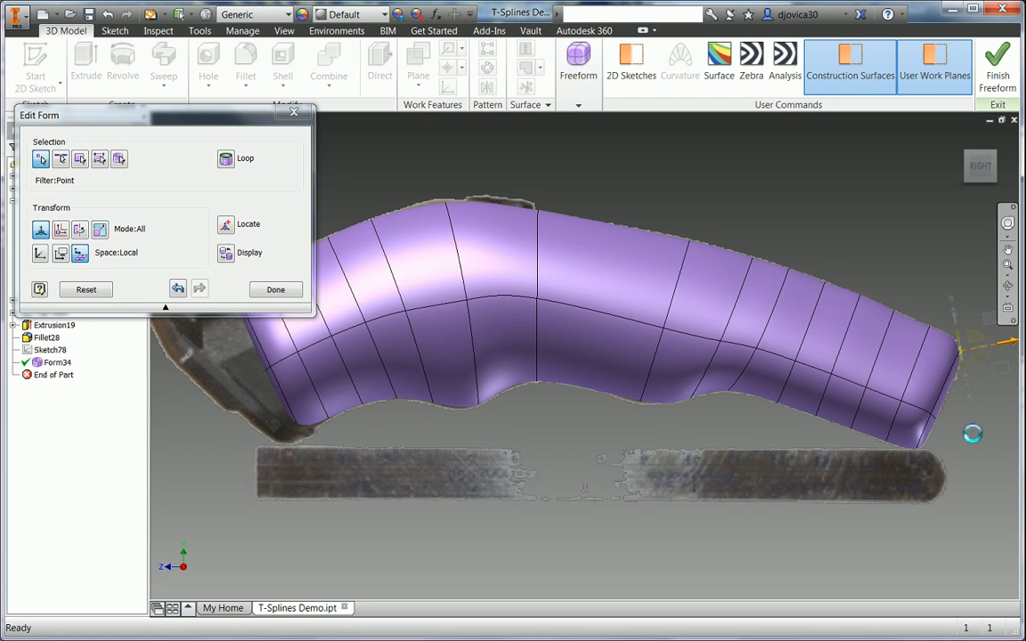
- Move an upper rear edge about -1.25 mm to refine the top contour
left_click(857, 291)
left_click_drag(880, 246, 878, 249)
left_click(742, 209)
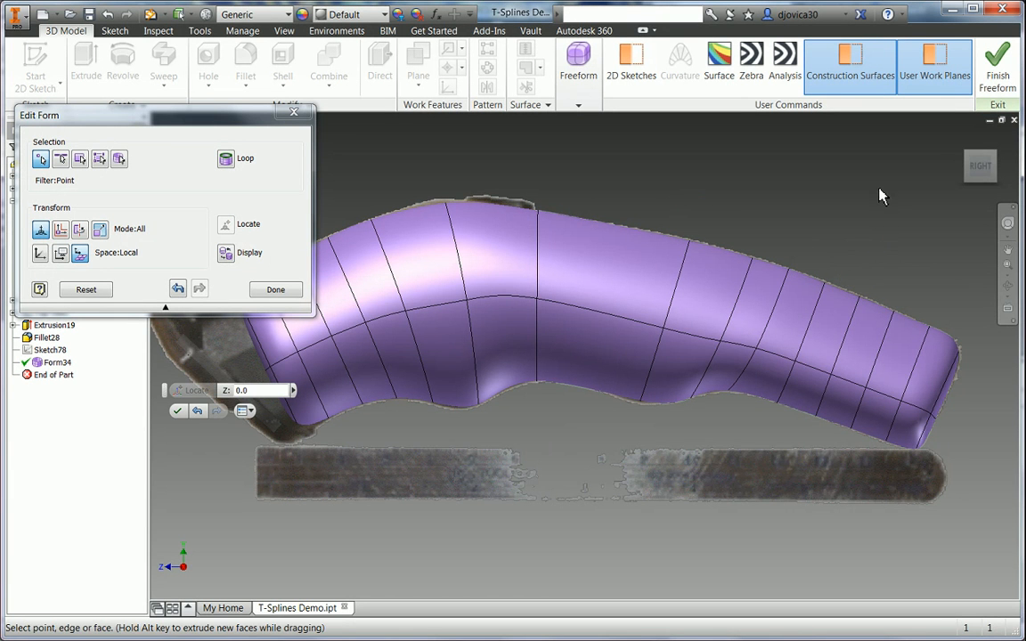
middle_click_drag(879, 189, 890, 251, "shift")
- From the TOP view, shift the body's upper edge -3.75 mm along X in World space
left_click(983, 165)
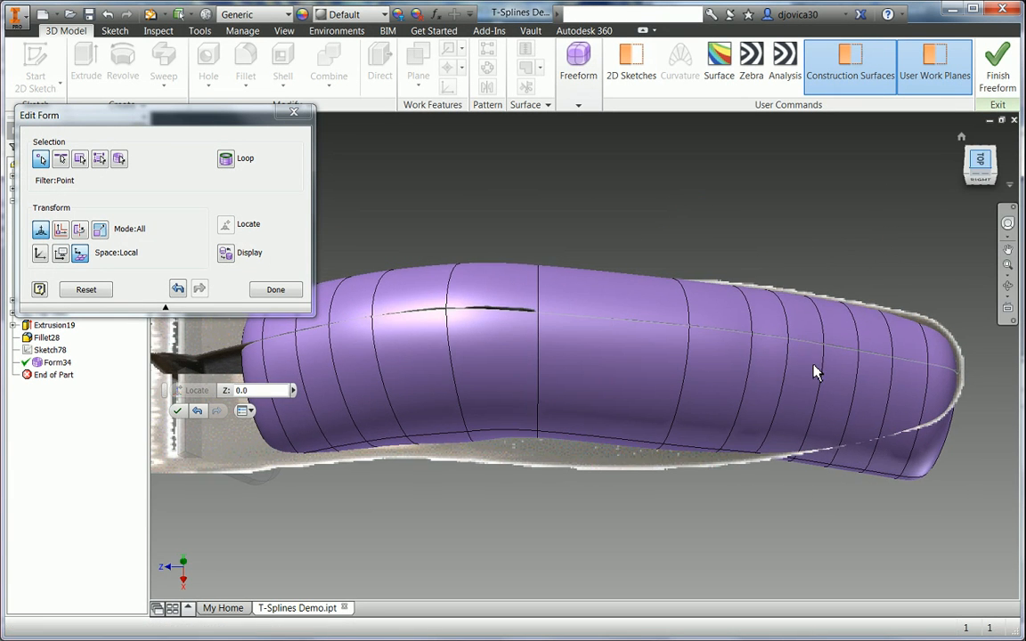
left_click(60, 158)
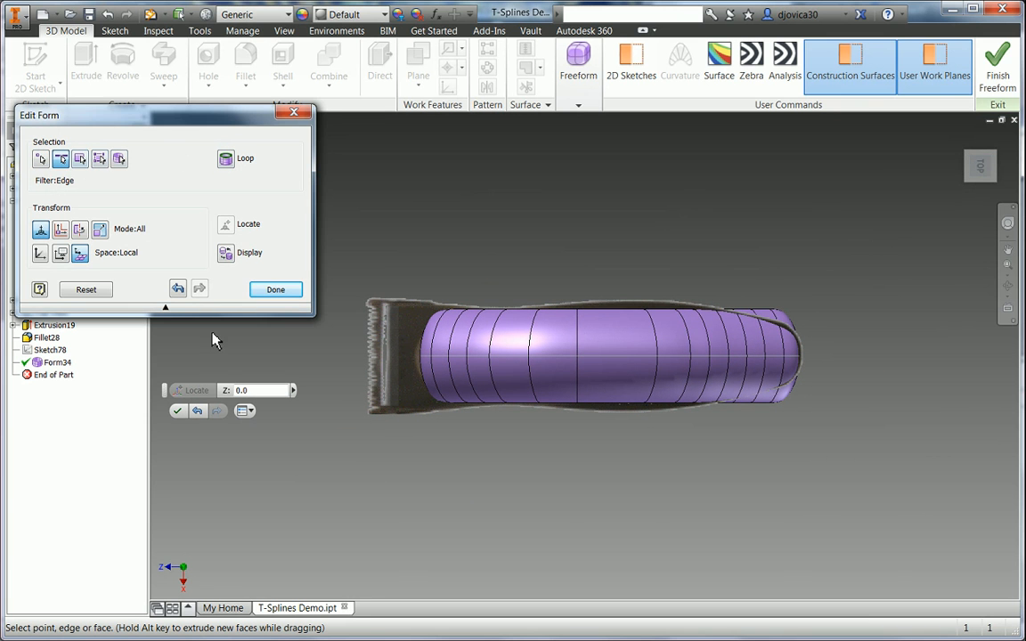
left_click(614, 314)
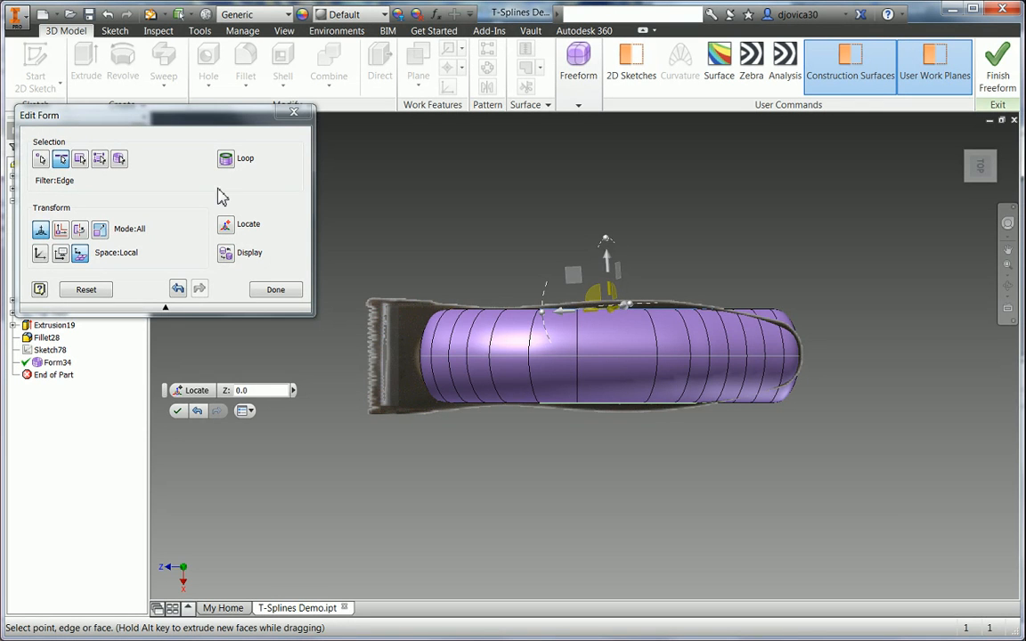
left_click(40, 254)
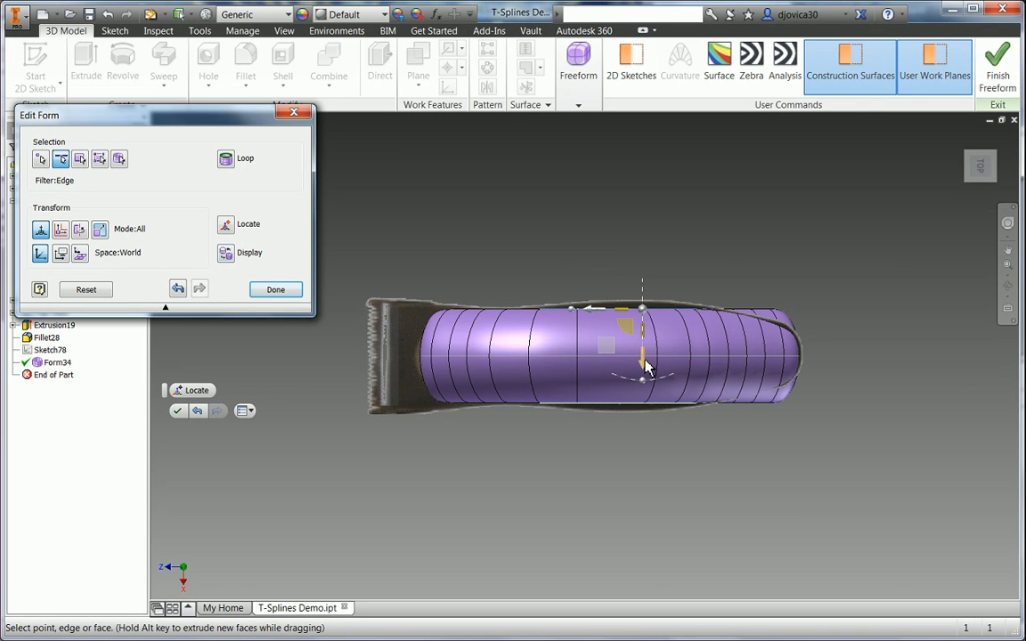
left_click_drag(649, 368, 662, 366)
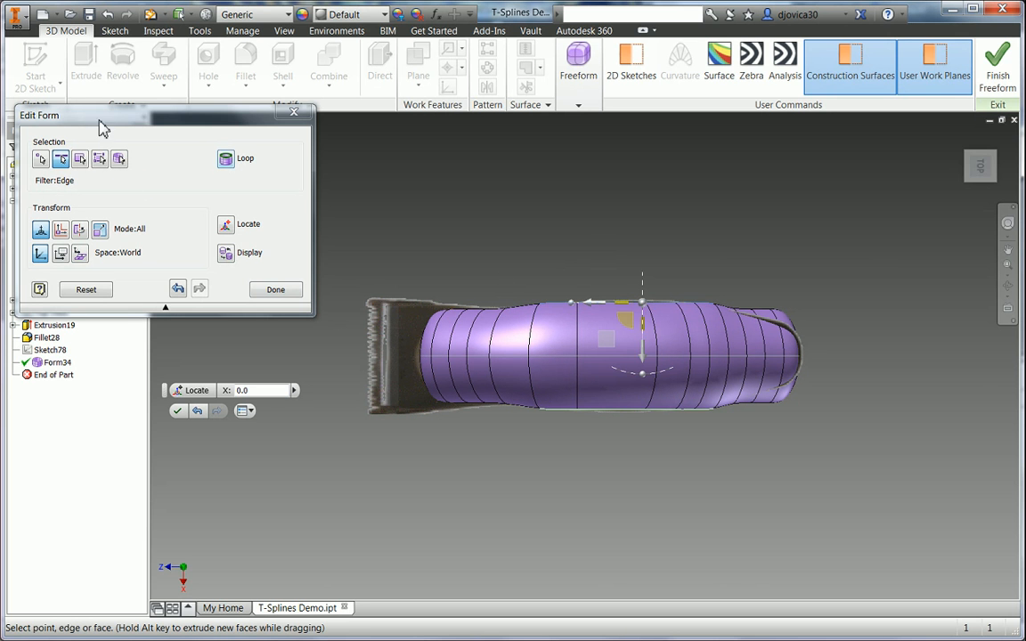
left_click(99, 158)
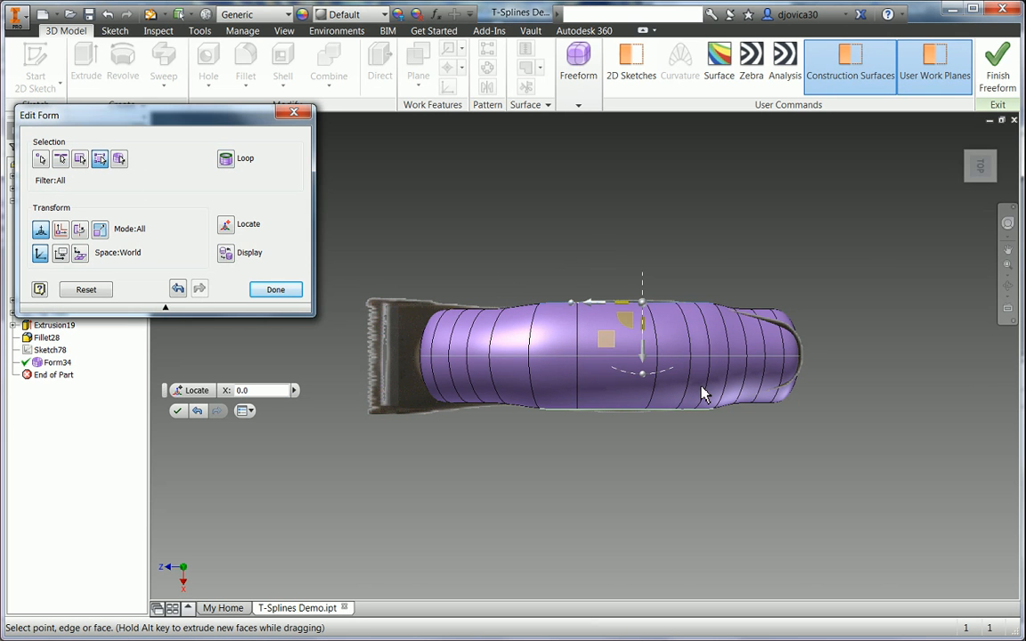
- Select both end faces and stretch the nose out 6 mm along X in top view
left_click(790, 331)
middle_click_drag(830, 282, 824, 342, "shift")
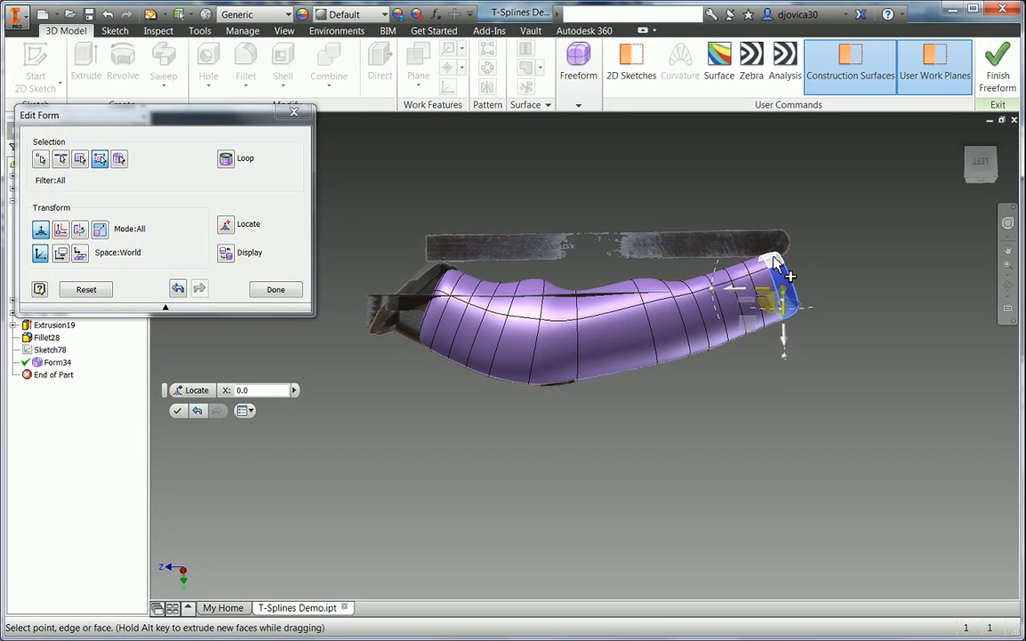
left_click(773, 256, "ctrl")
left_click(986, 181)
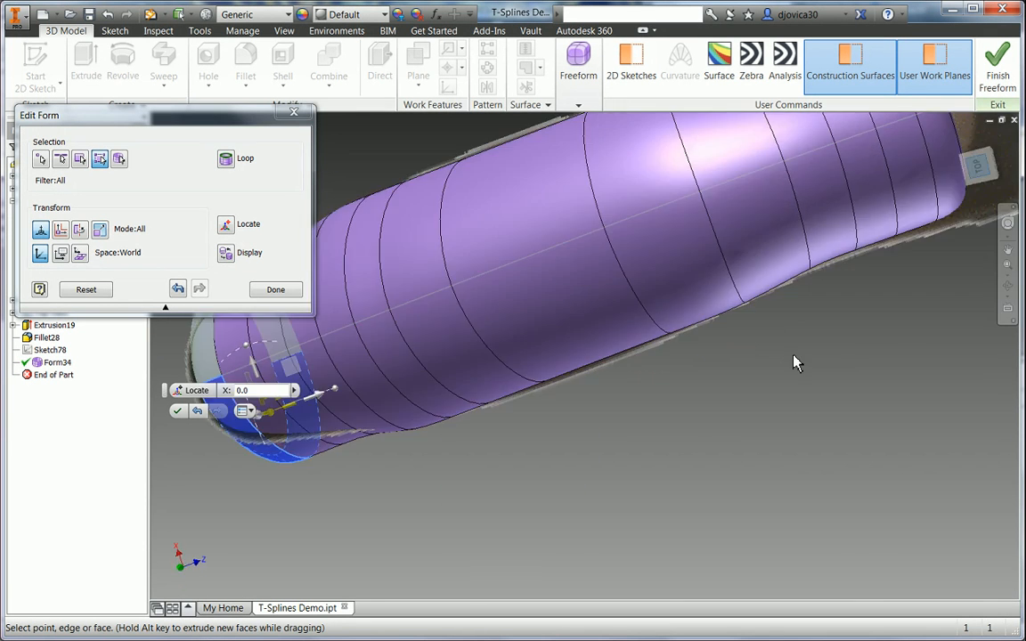
scroll(559, 376, "up", 2)
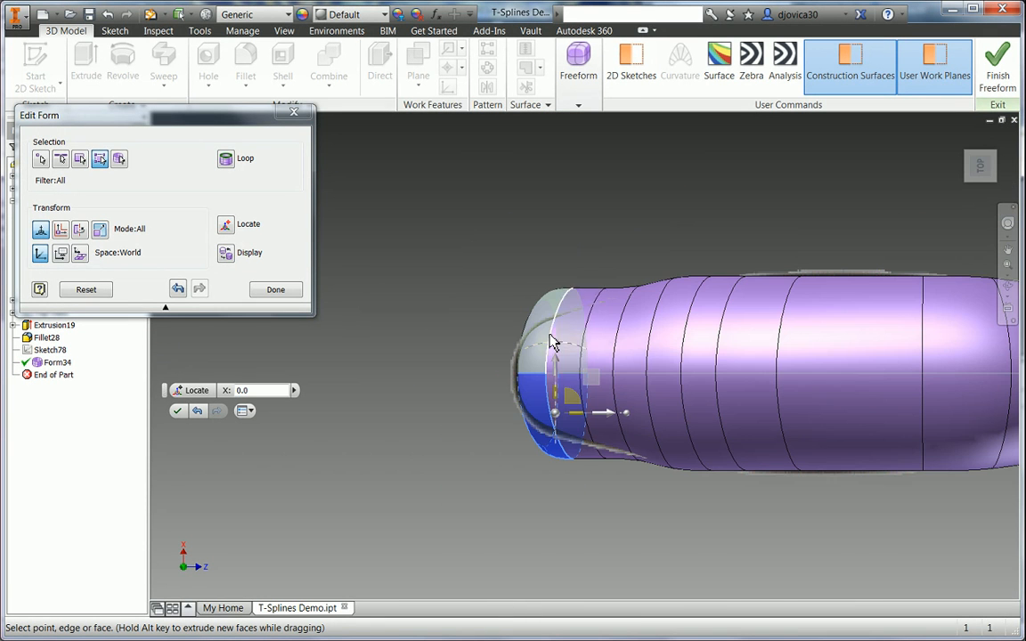
left_click_drag(558, 372, 581, 347)
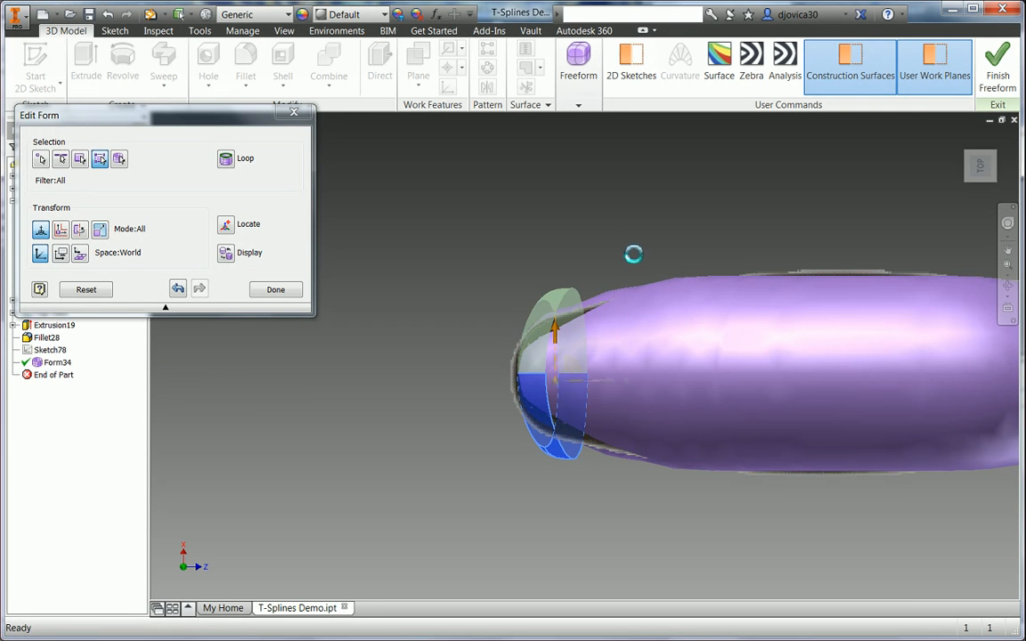
middle_click_drag(624, 250, 529, 242)
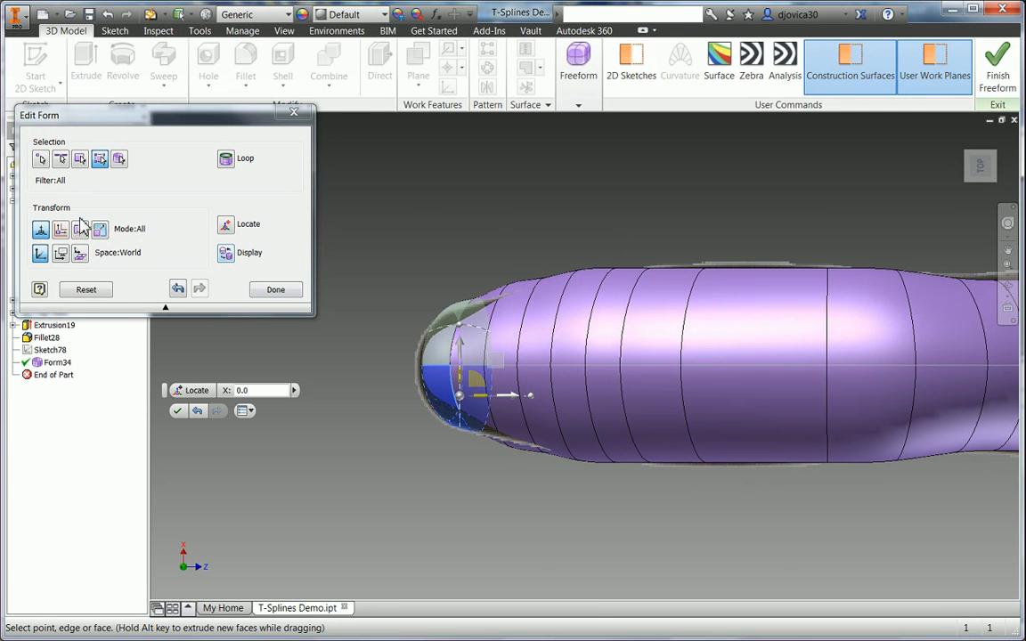
left_click(38, 159)
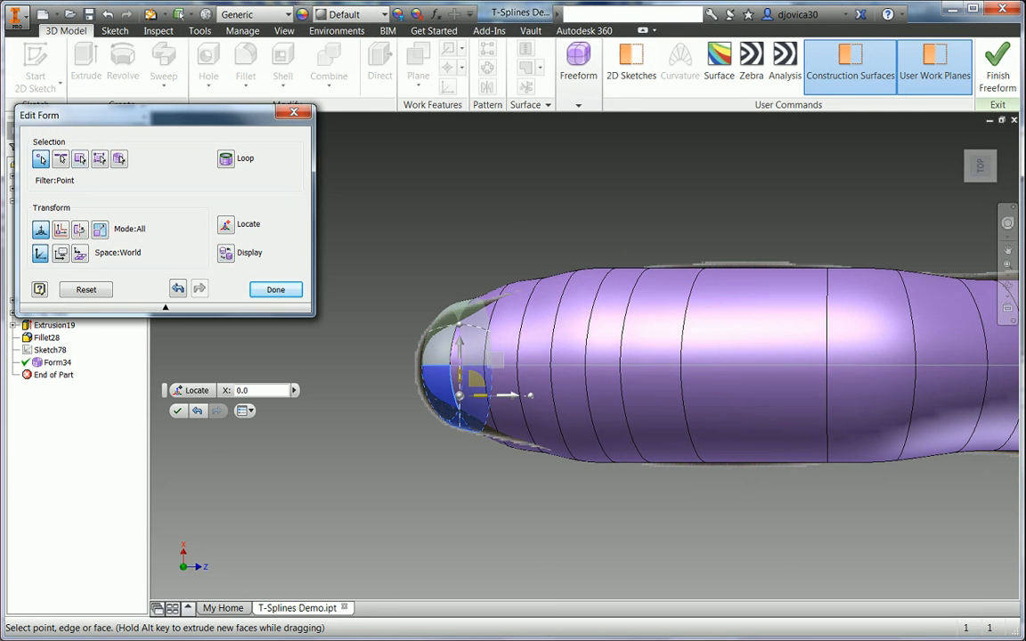
- Pull the first three top-edge points near the nose inward to follow the clipper outline
left_click(511, 283)
left_click_drag(512, 236, 510, 250)
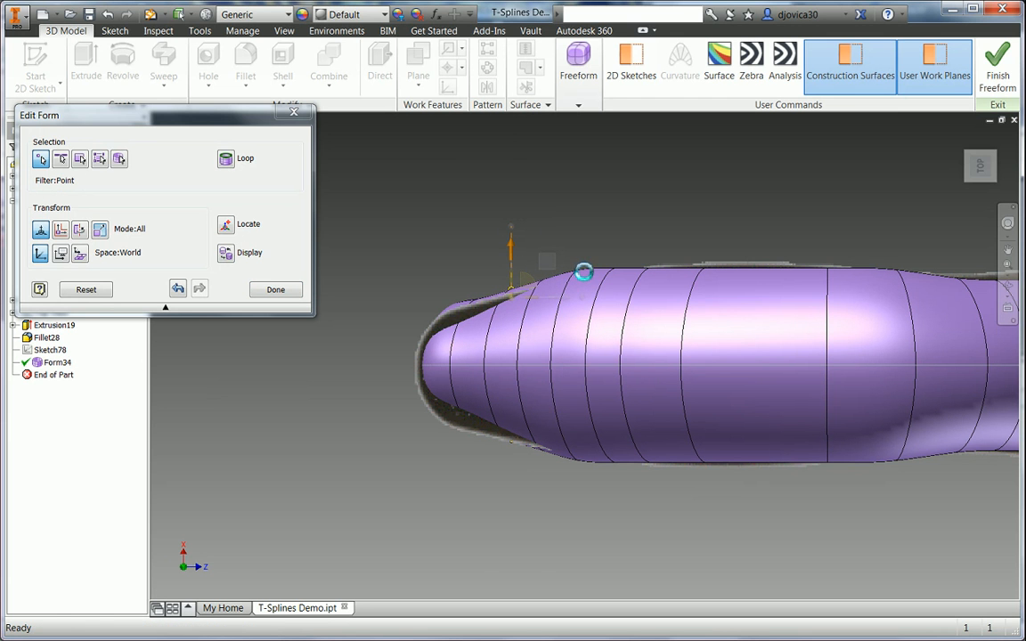
left_click(580, 268)
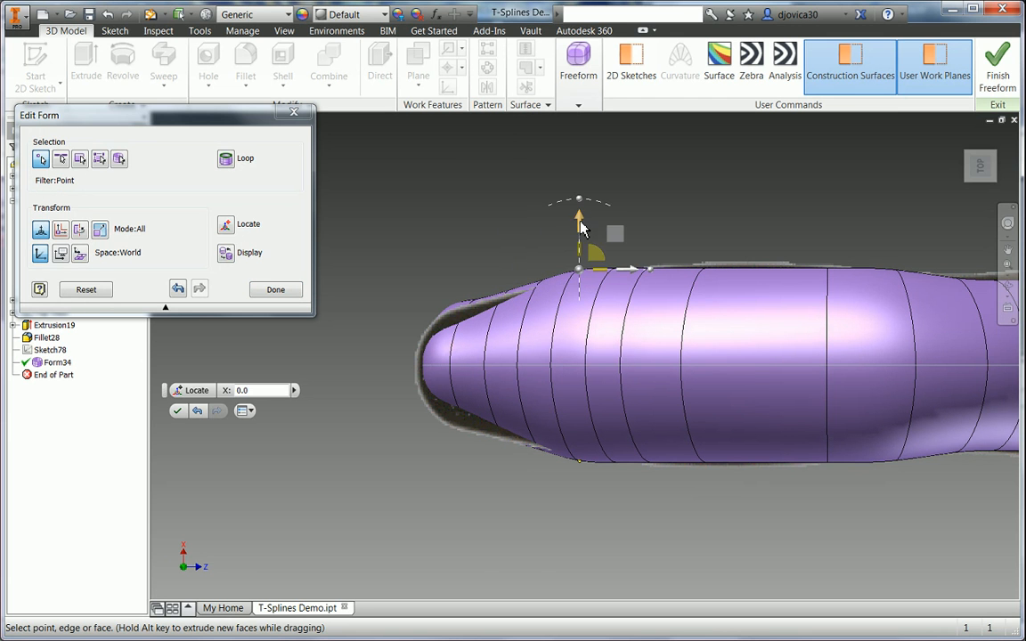
left_click_drag(581, 228, 594, 248)
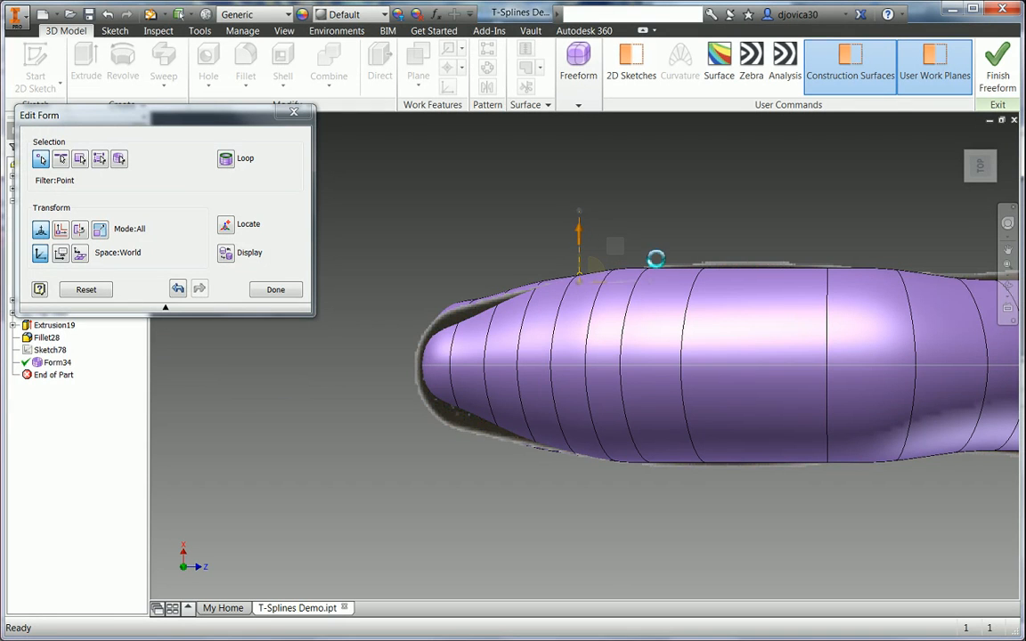
left_click(615, 267)
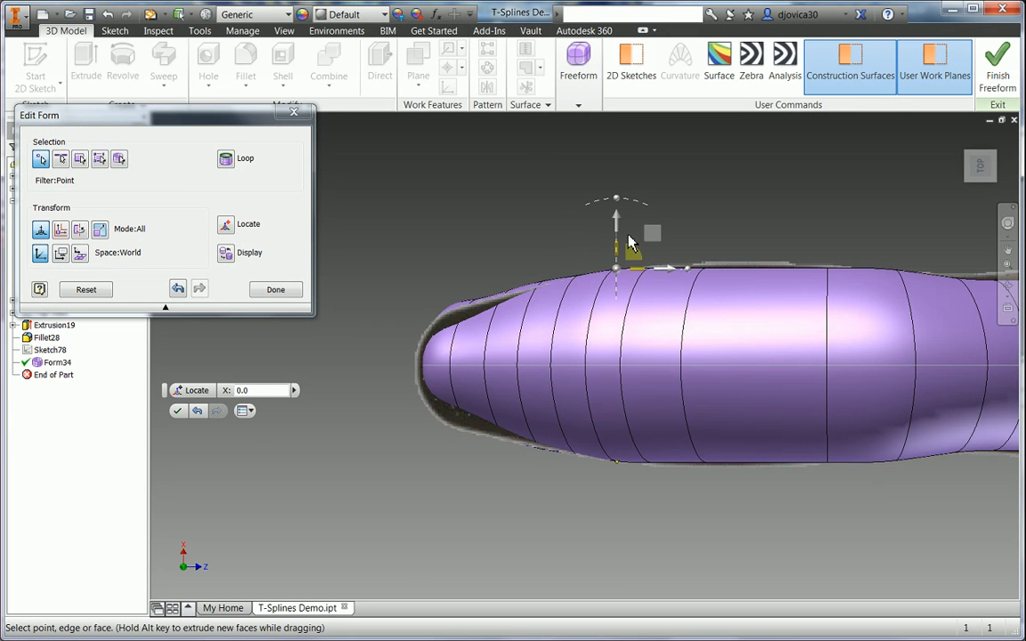
left_click_drag(620, 230, 637, 247)
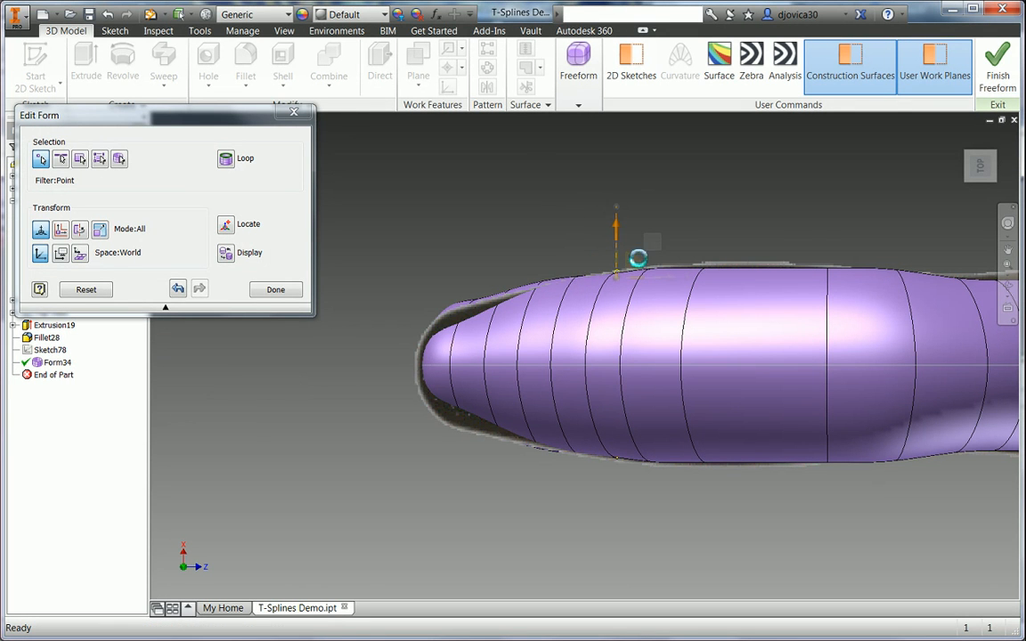
- Adjust the remaining top-edge points toward the blade end, raising the last by 1.500 mm
middle_click_drag(827, 242, 597, 232)
left_click(667, 261)
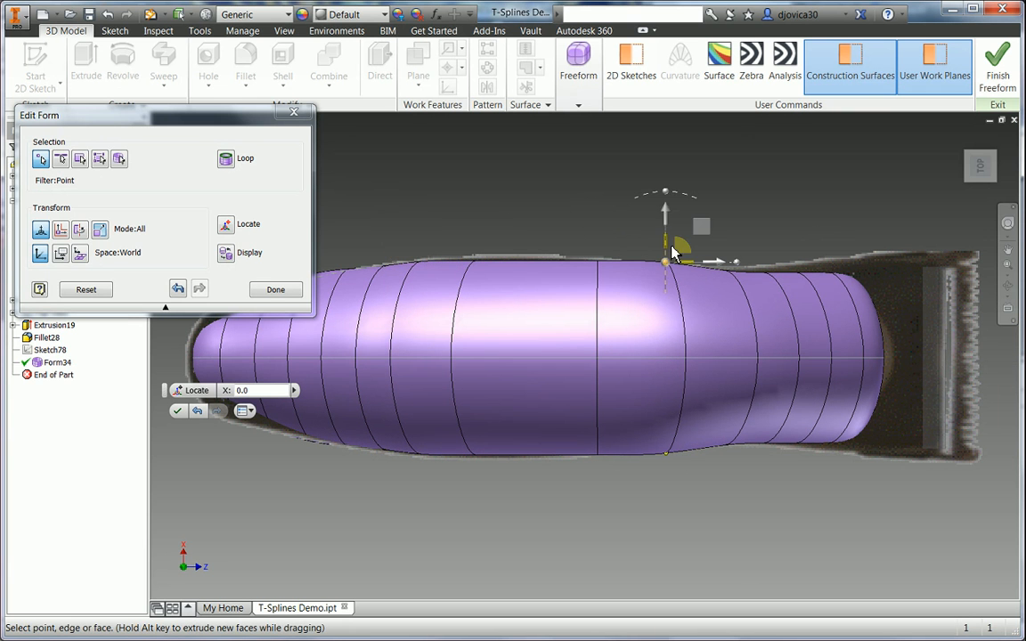
left_click_drag(672, 220, 686, 238)
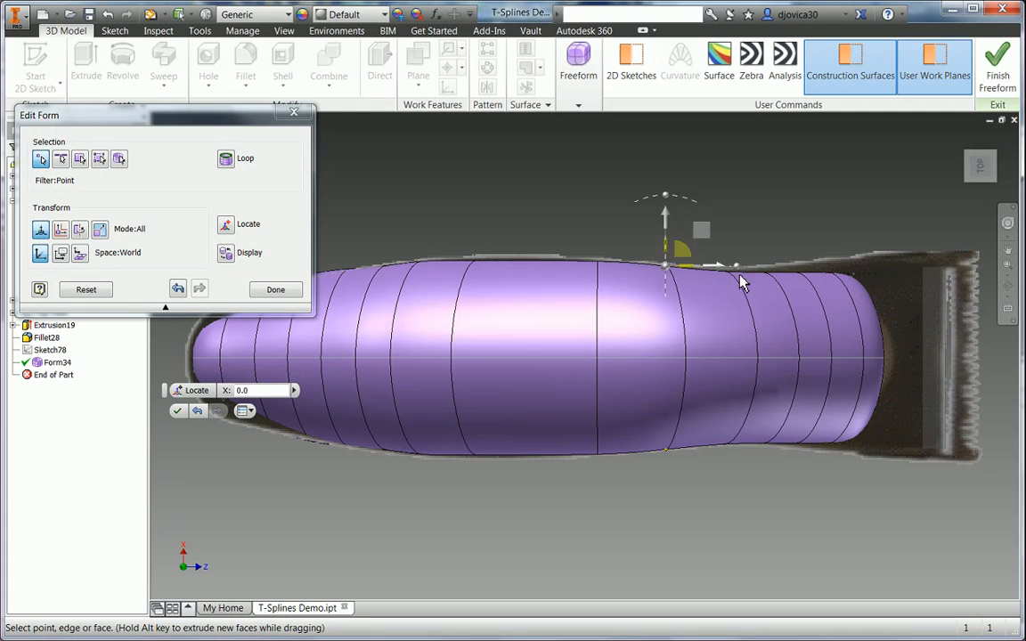
left_click(726, 273)
left_click_drag(726, 219, 727, 215)
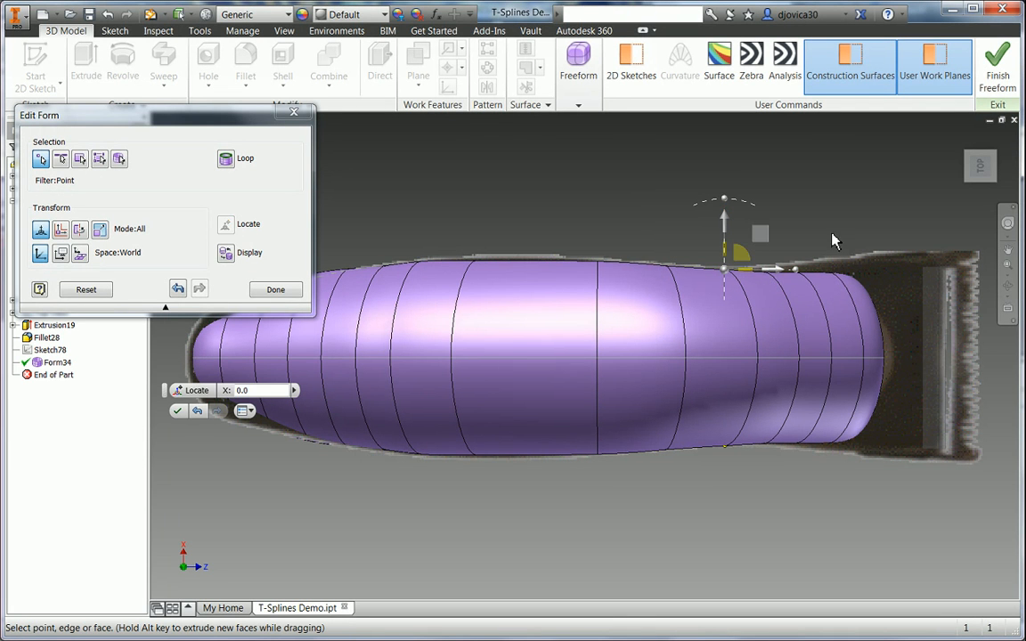
left_click(764, 272)
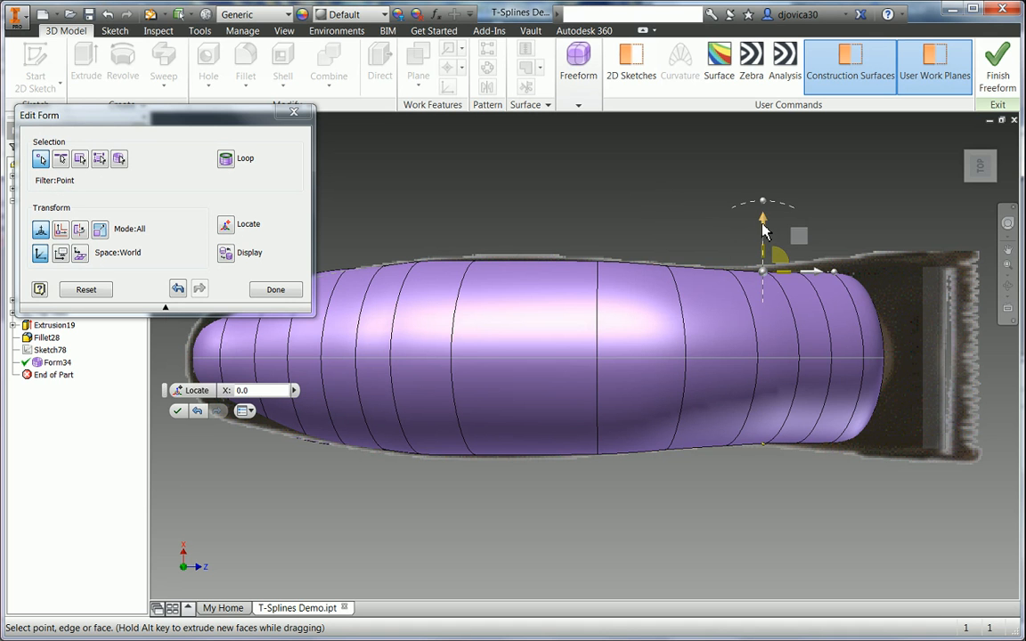
left_click_drag(762, 224, 763, 217)
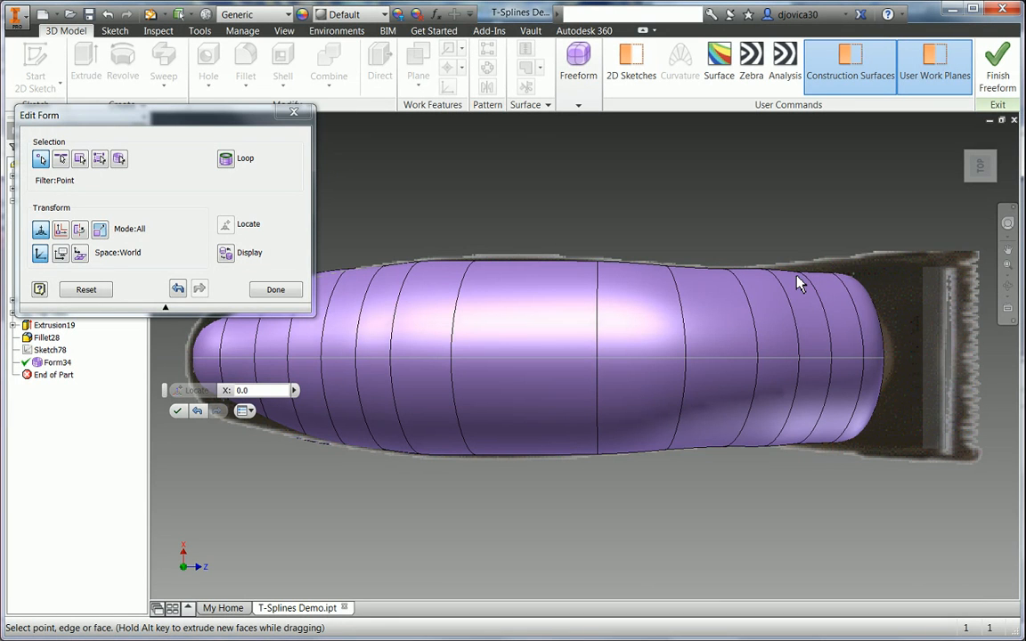
left_click(800, 282)
left_click(799, 222)
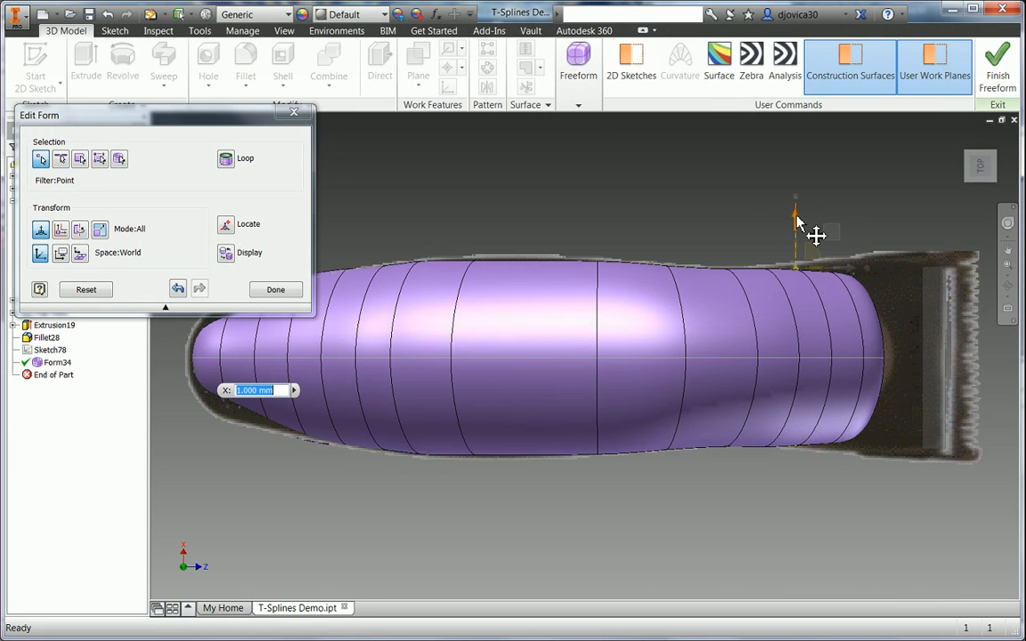
left_click_drag(797, 216, 795, 218)
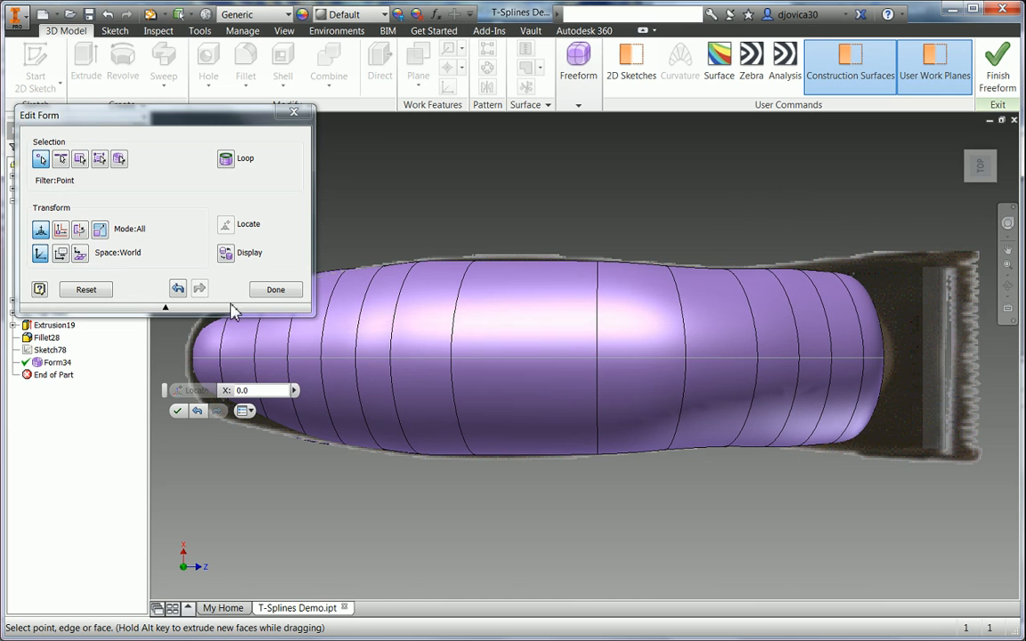
left_click(272, 290)
- Start a Match on the blade-end edge loop with a 3 mm tolerance
right_click(675, 125)
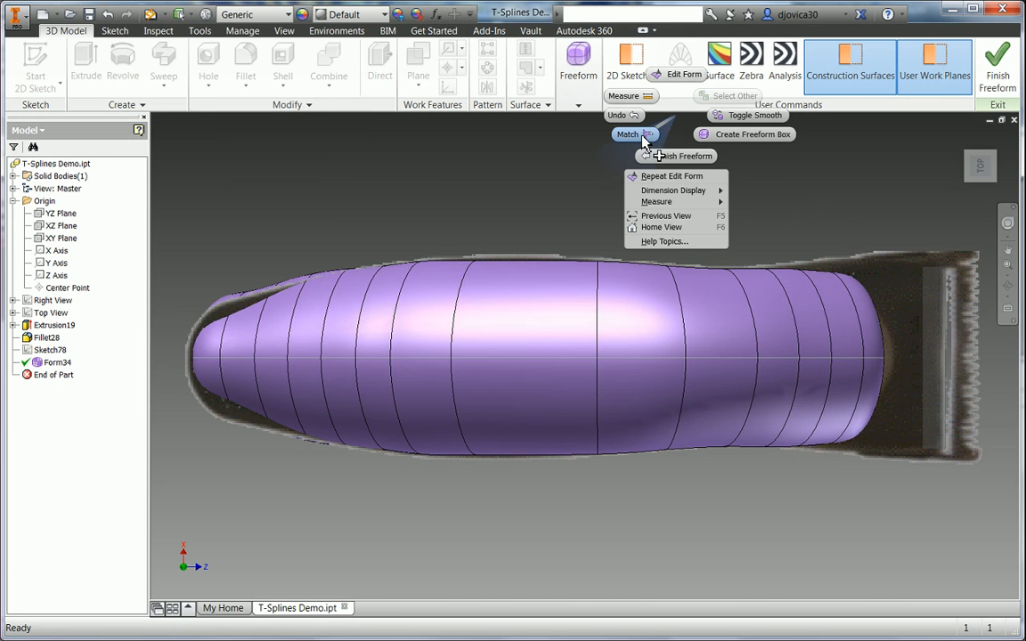
left_click(595, 134)
middle_click_drag(726, 223, 666, 233, "shift")
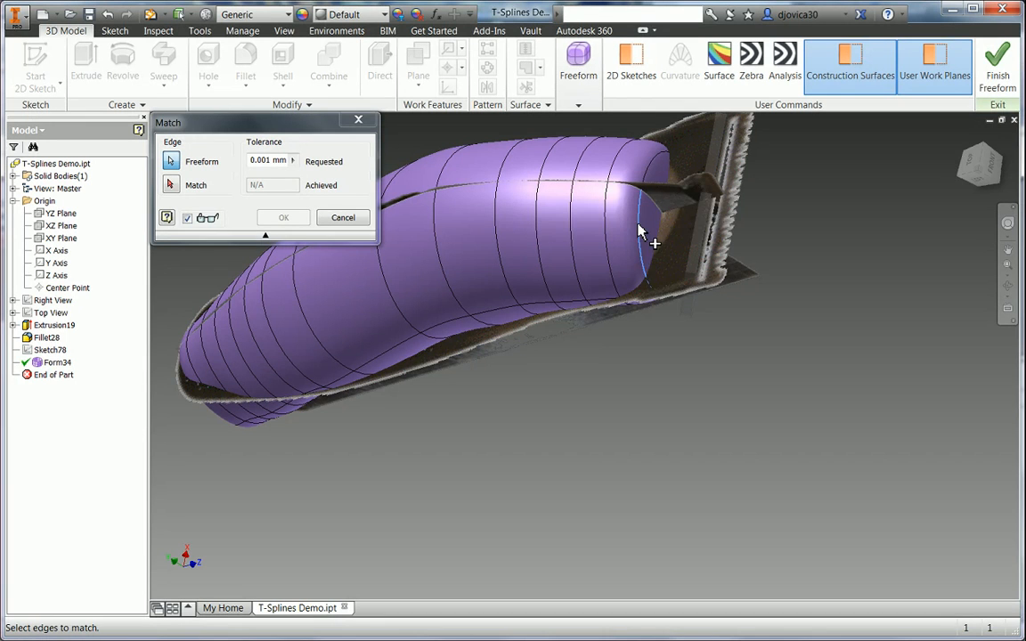
right_click(638, 229)
left_click(682, 204)
left_click(255, 162)
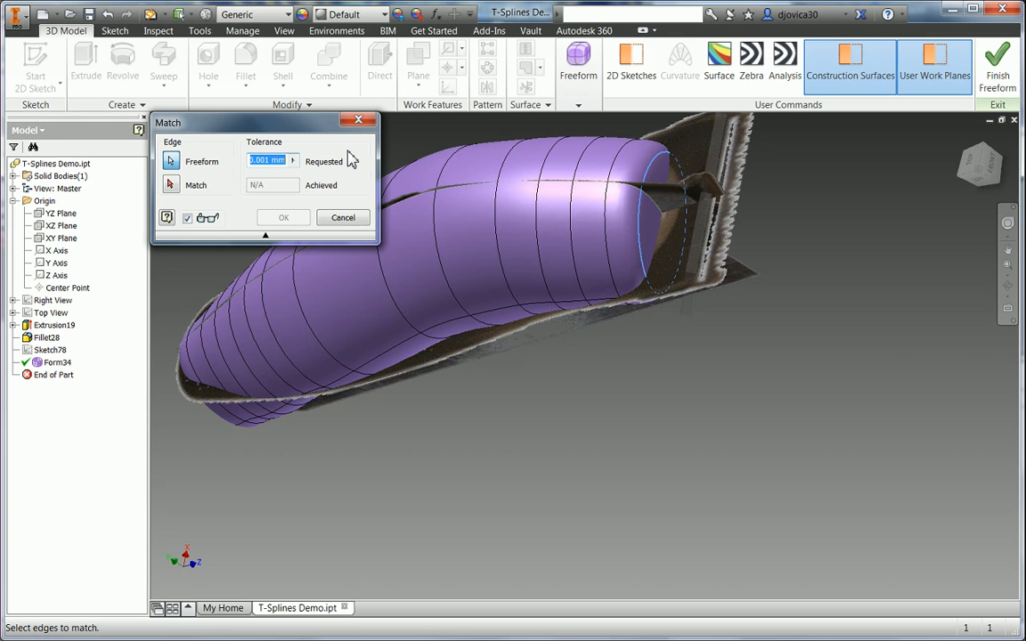
type("3")
- Match the loop to the grey surface edge, achieving 2.72583 mm
left_click(171, 185)
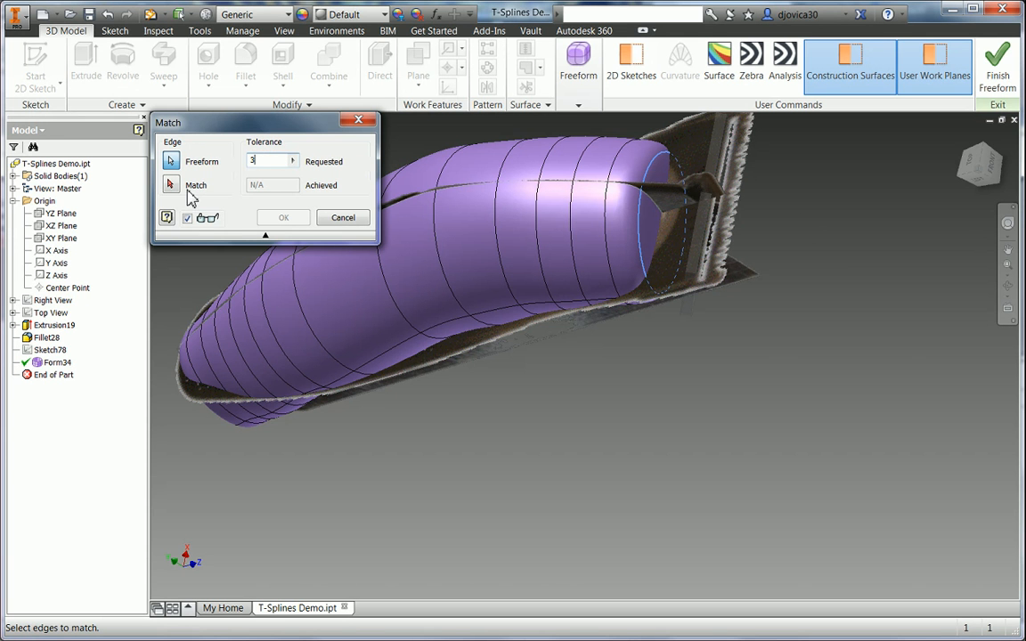
middle_click_drag(806, 280, 869, 298, "shift")
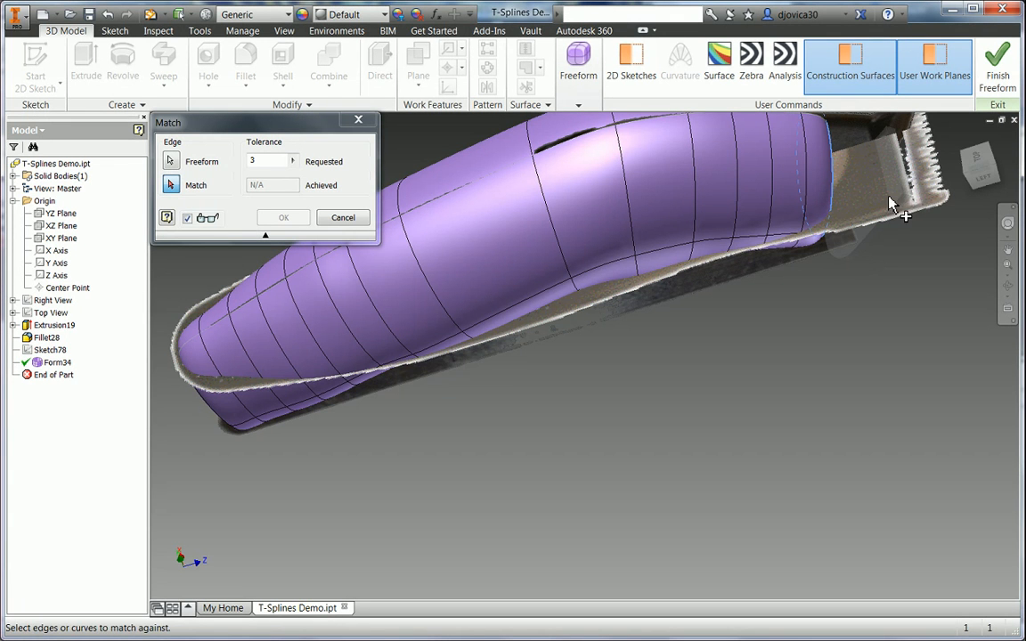
left_click(818, 183)
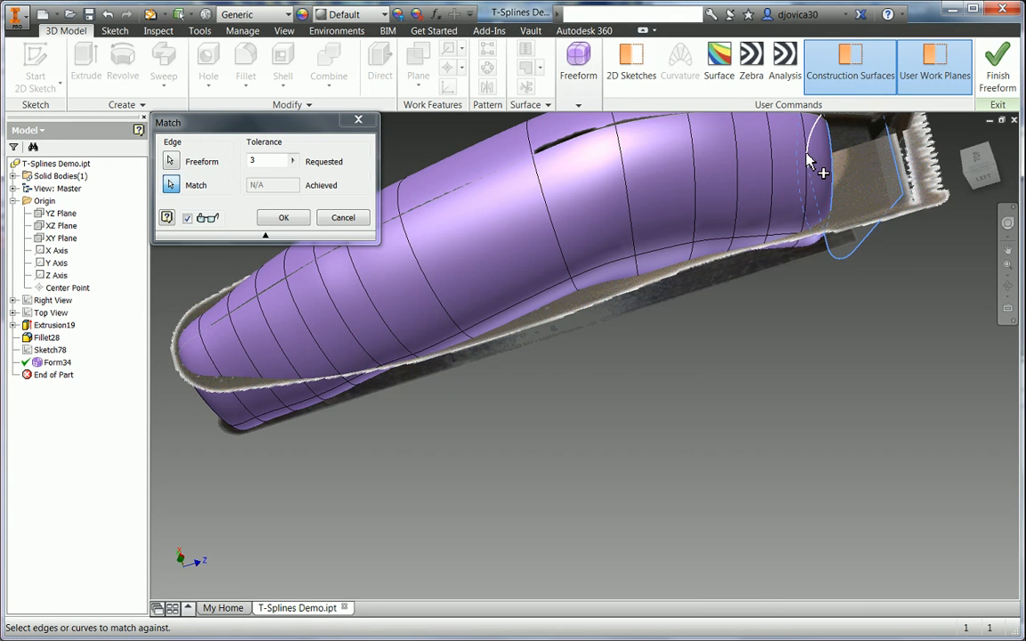
middle_click_drag(838, 149, 808, 253)
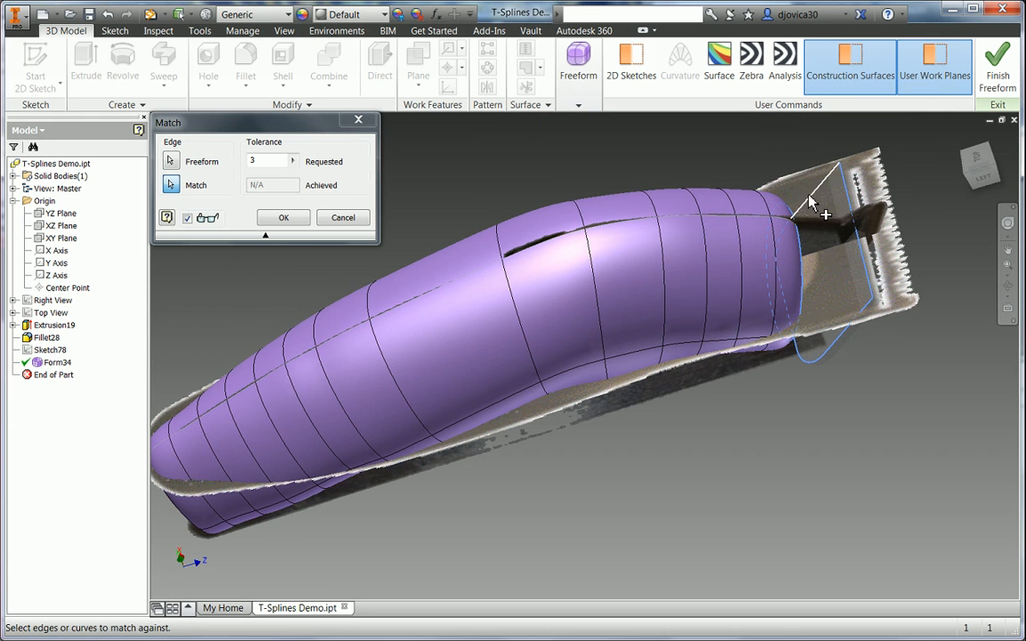
left_click(809, 197)
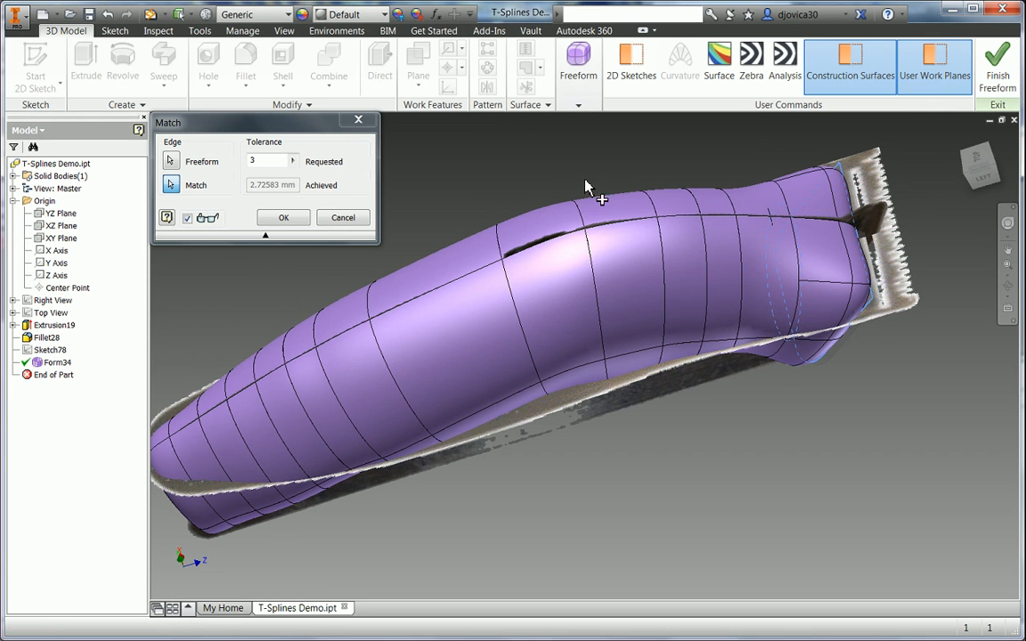
middle_click_drag(525, 169, 615, 198, "shift")
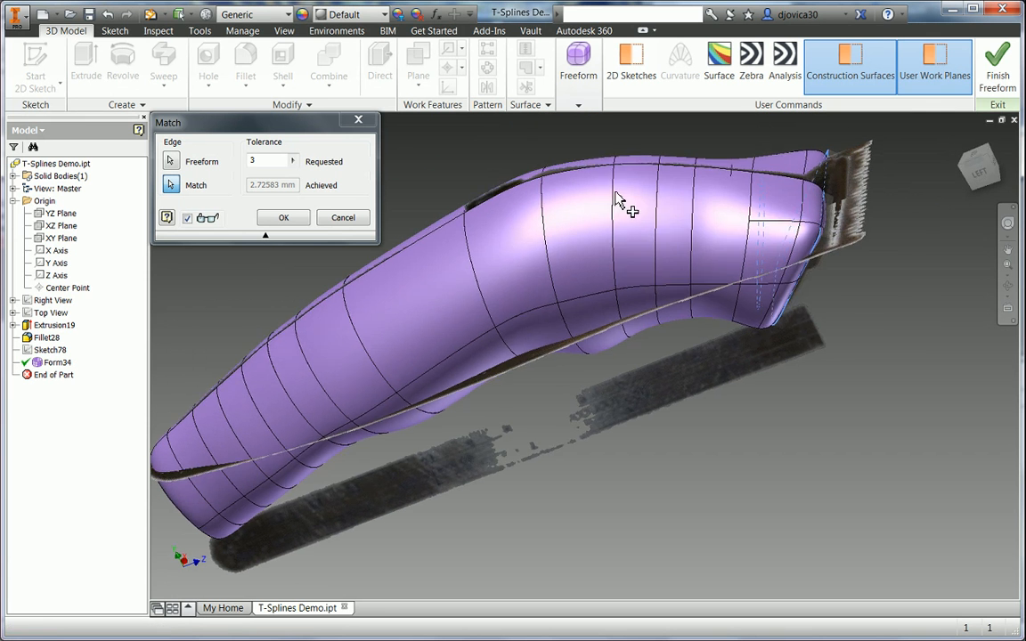
left_click(997, 171)
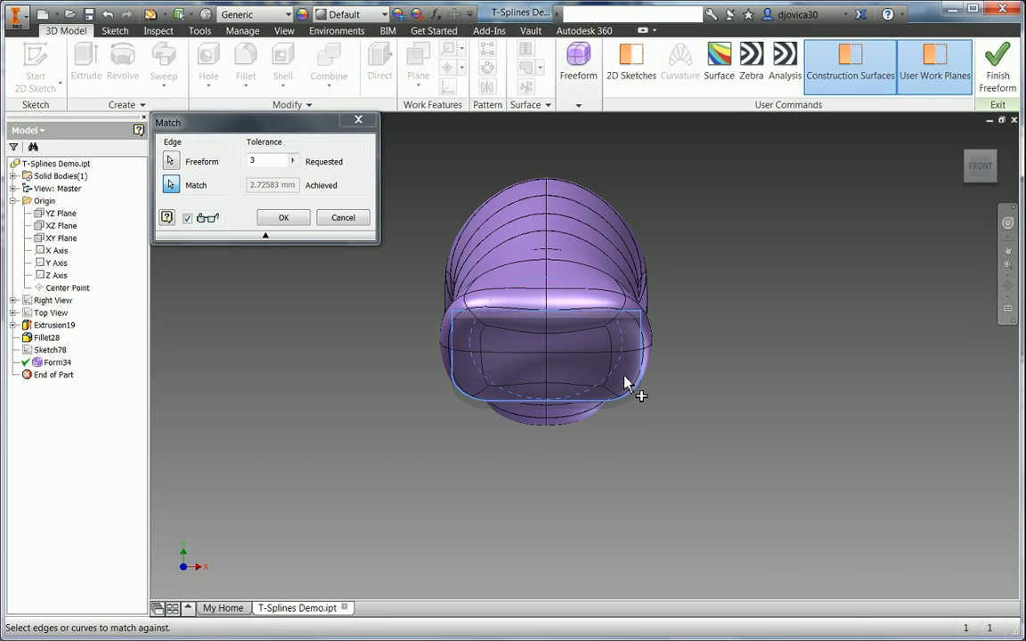
middle_click_drag(675, 359, 721, 178, "shift")
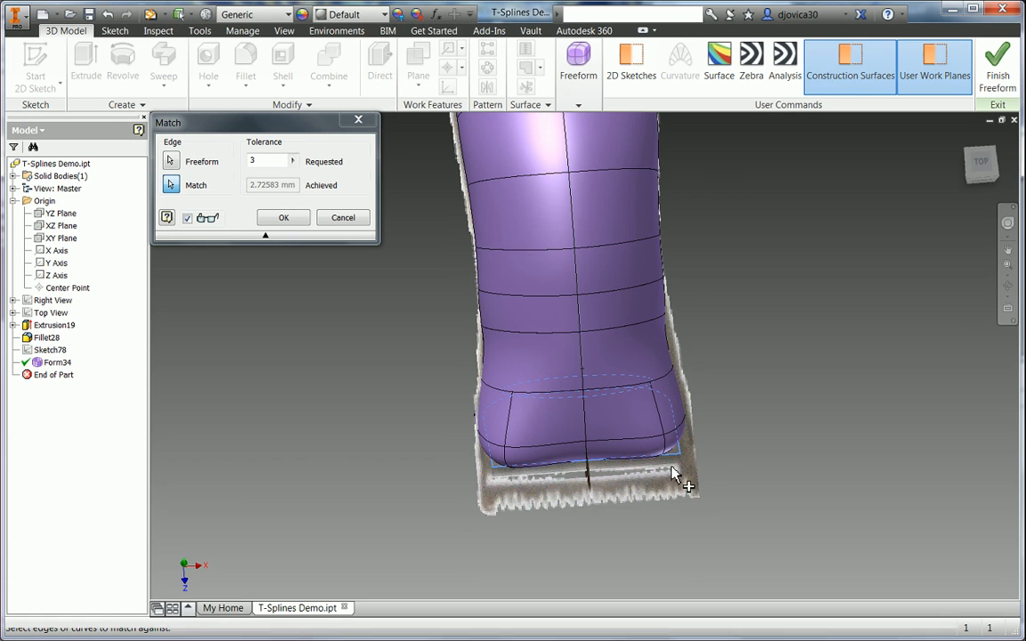
middle_click_drag(661, 454, 624, 299, "shift")
middle_click_drag(787, 293, 773, 403, "shift")
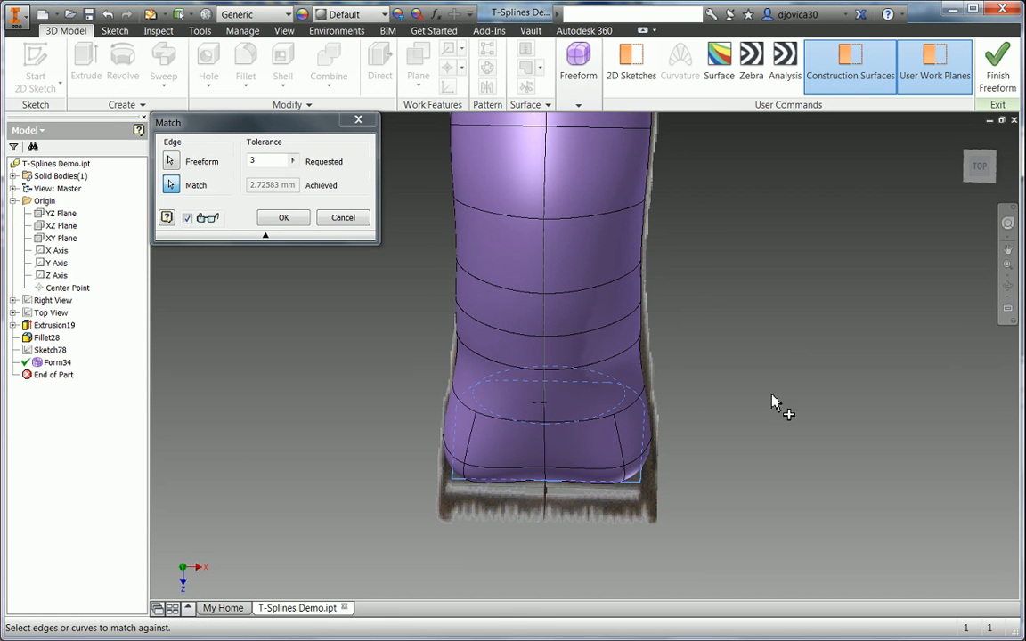
left_click(301, 224)
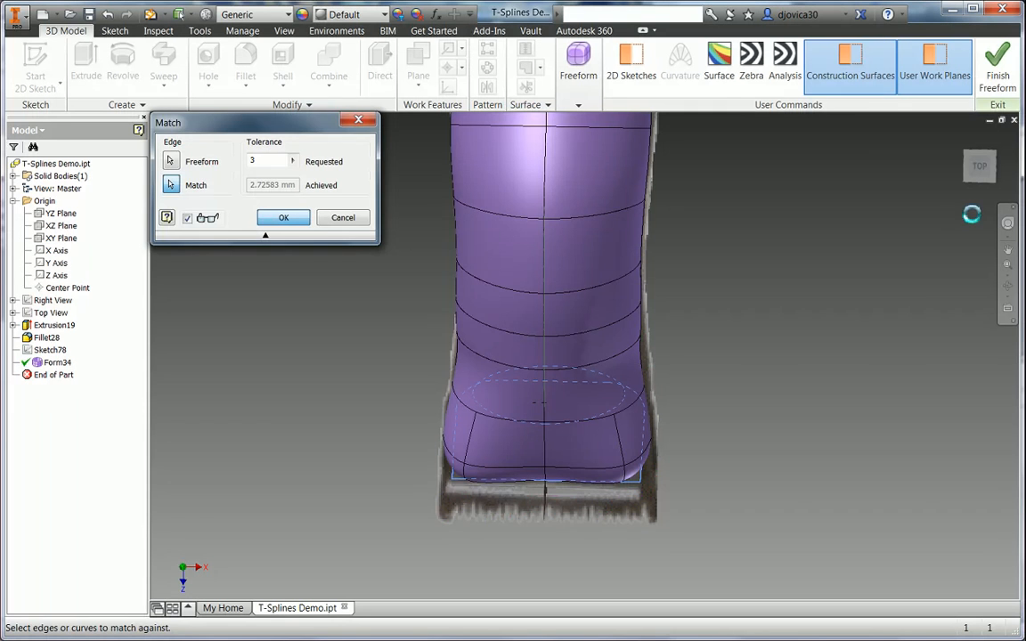
mouse_move(947, 211)
left_mouse_down("shift")
mouse_move(989, 188)
mouse_move(939, 213)
left_mouse_up("shift")
scroll(628, 355, "up", 6)
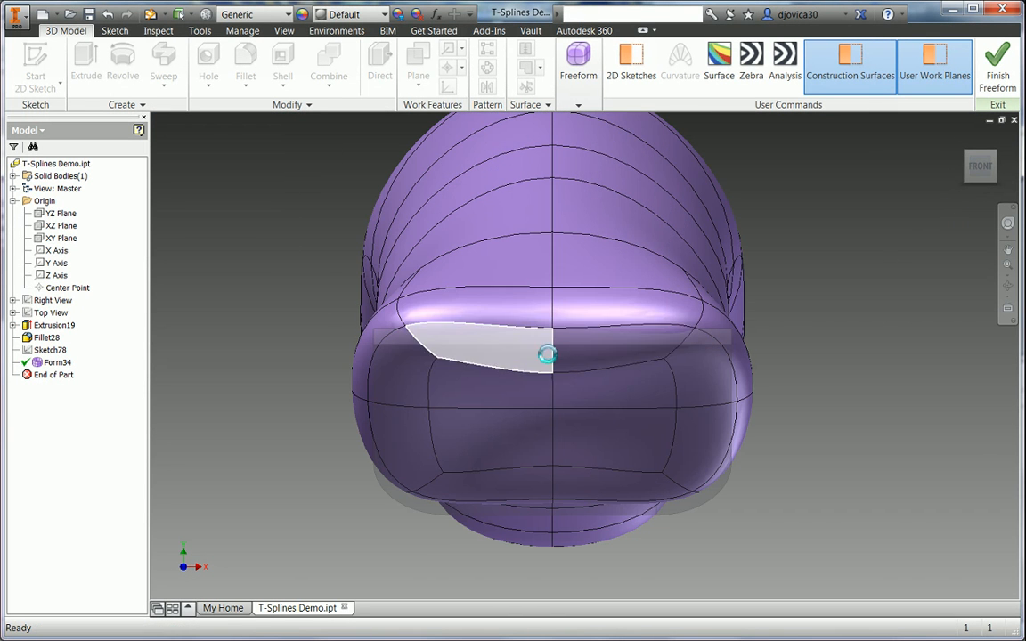
- Raise the front edge's centre point and lower its bottom point by 1.25 mm each
right_click(858, 382)
left_click(868, 337)
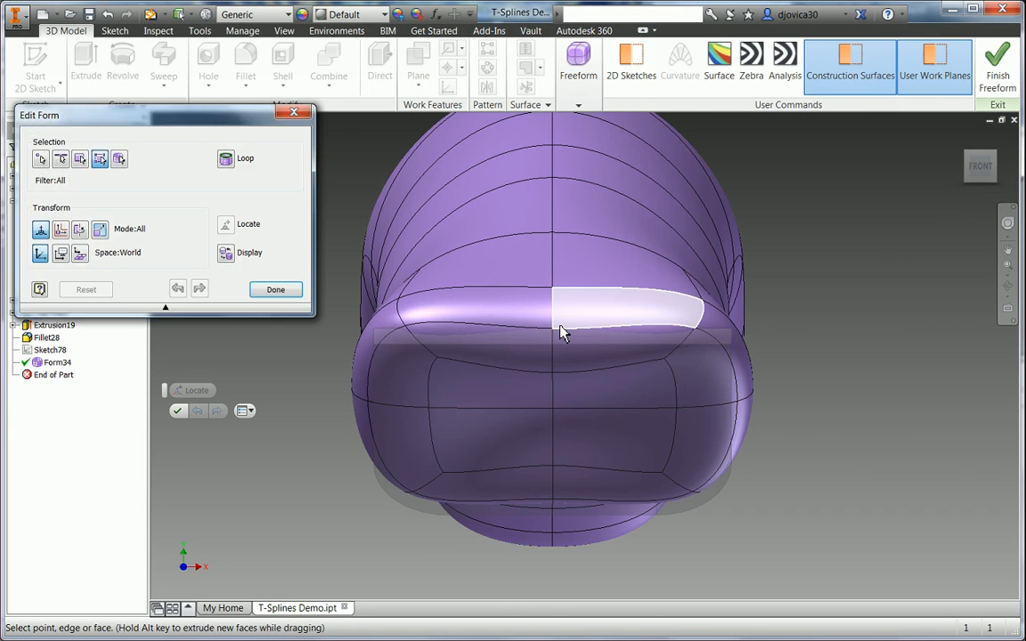
left_click(554, 334)
left_click_drag(554, 279, 557, 252)
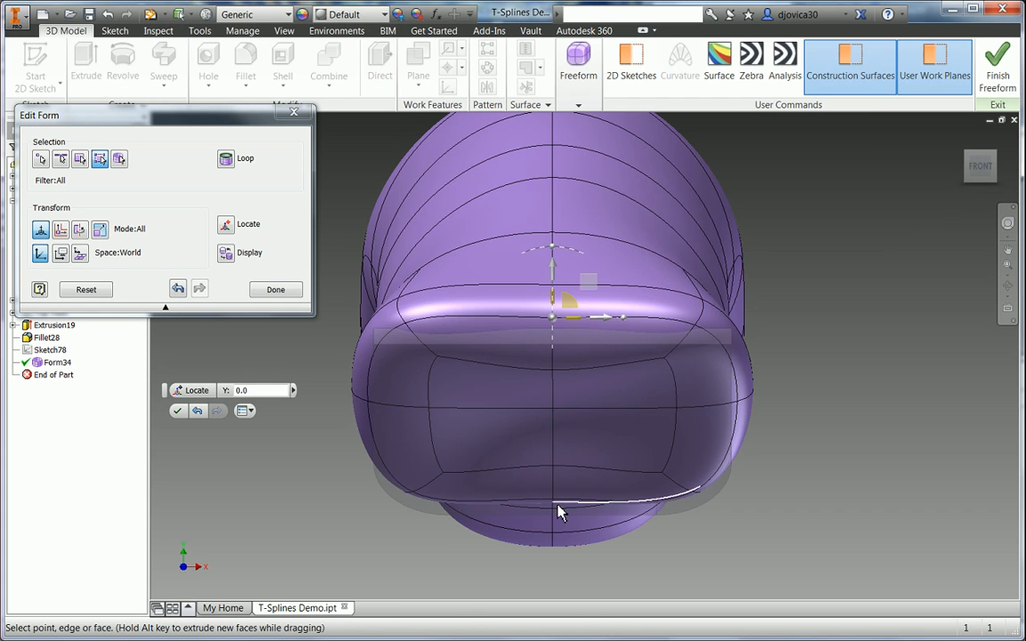
left_click(552, 502)
mouse_move(553, 452)
left_mouse_down()
mouse_move(557, 474)
mouse_move(553, 465)
left_mouse_up()
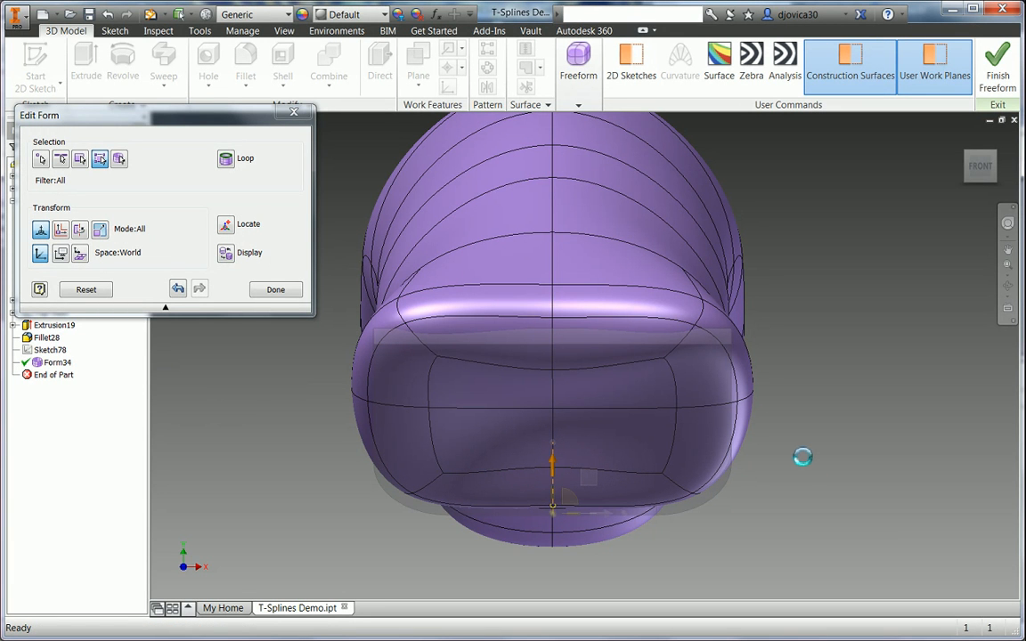
left_click(282, 299)
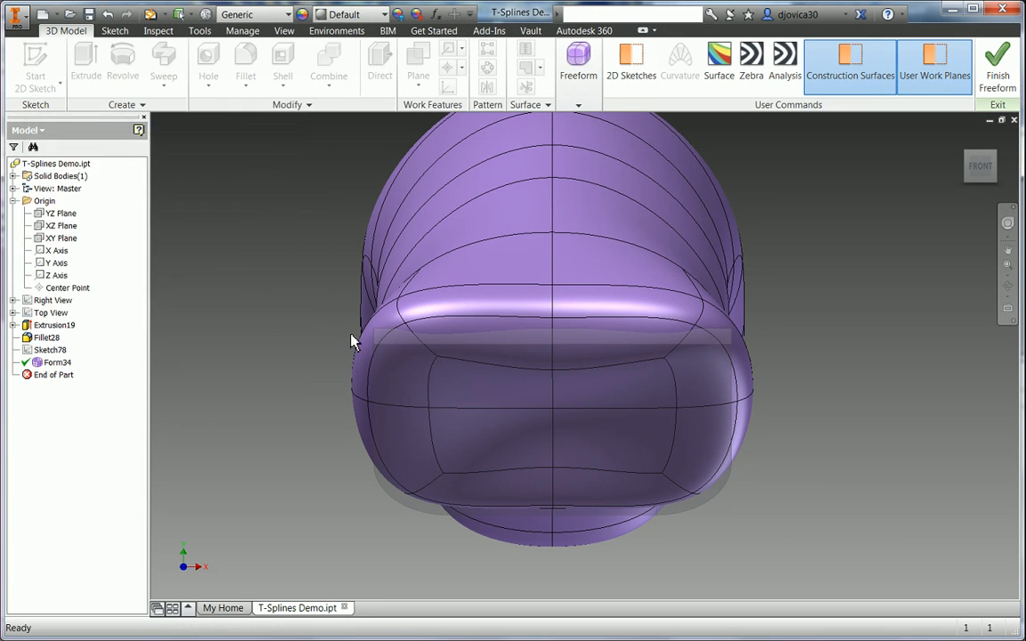
- Crease the whole front end edge loop
right_click(852, 287)
left_click(853, 294)
right_click(648, 326)
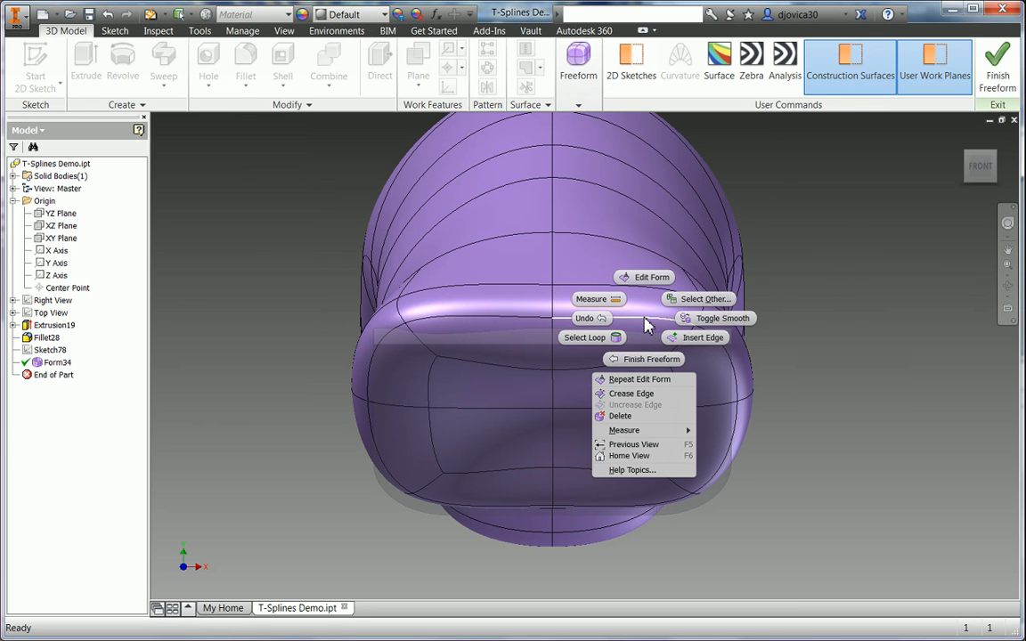
left_click(585, 337)
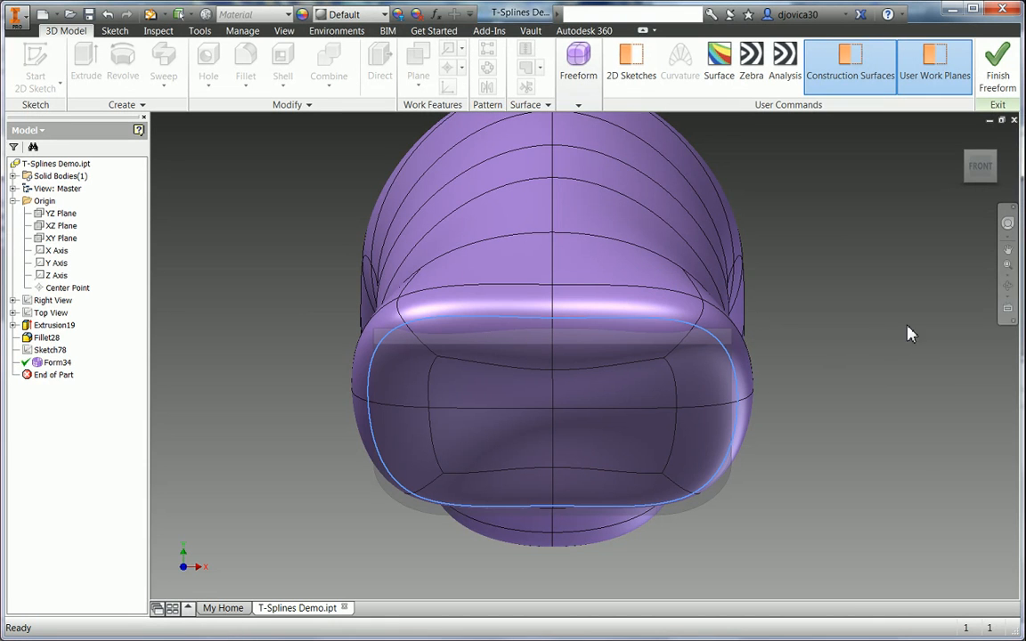
right_click(910, 328)
left_click(885, 402)
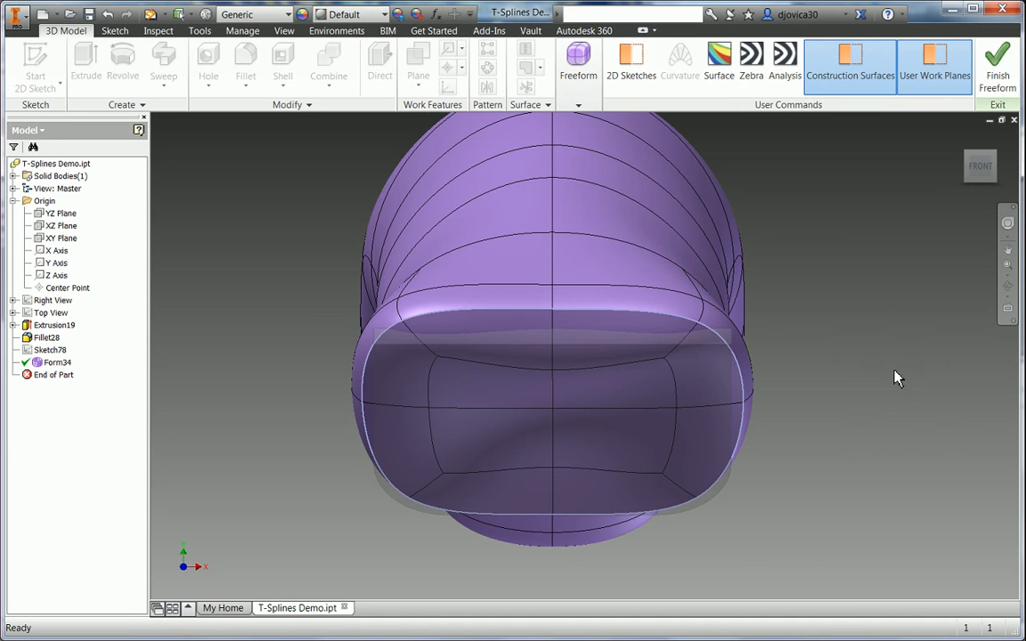
- Finish the freeform so Form34 becomes a solid body
right_click(890, 380)
left_click(874, 421)
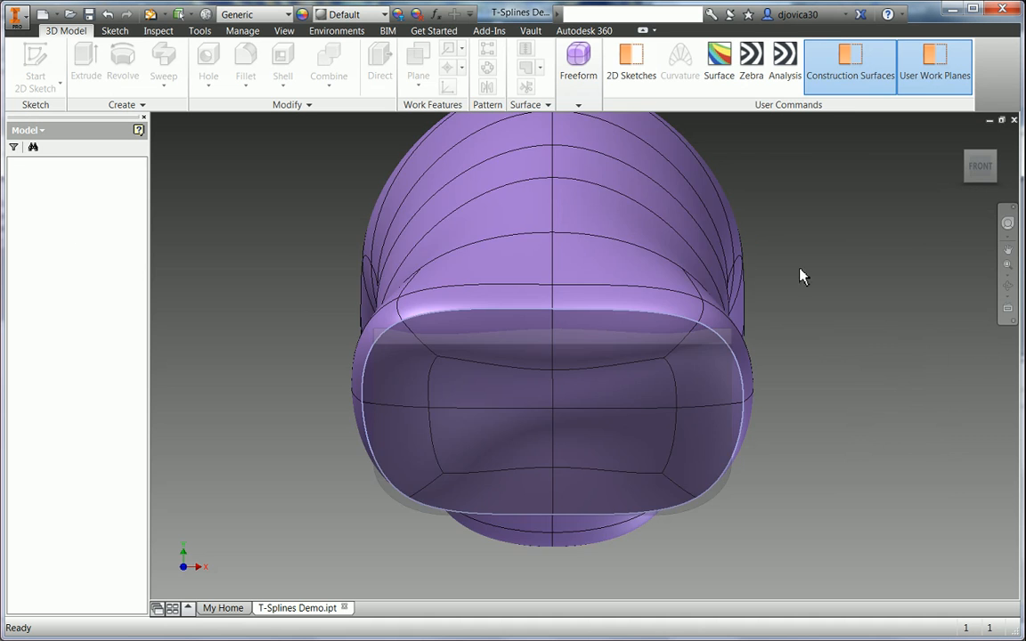
middle_click_drag(917, 312, 798, 313, "shift")
scroll(798, 314, "down", 3)
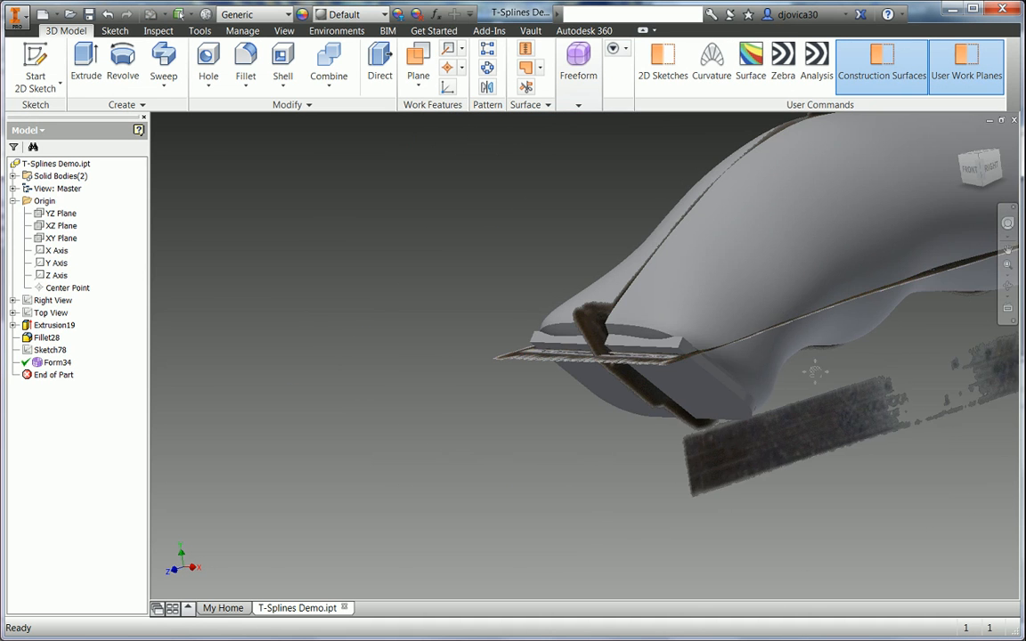
- Choose the Revolve iFeature from the insertable iFeatures gallery
middle_click_drag(818, 368, 572, 360)
left_click(988, 169)
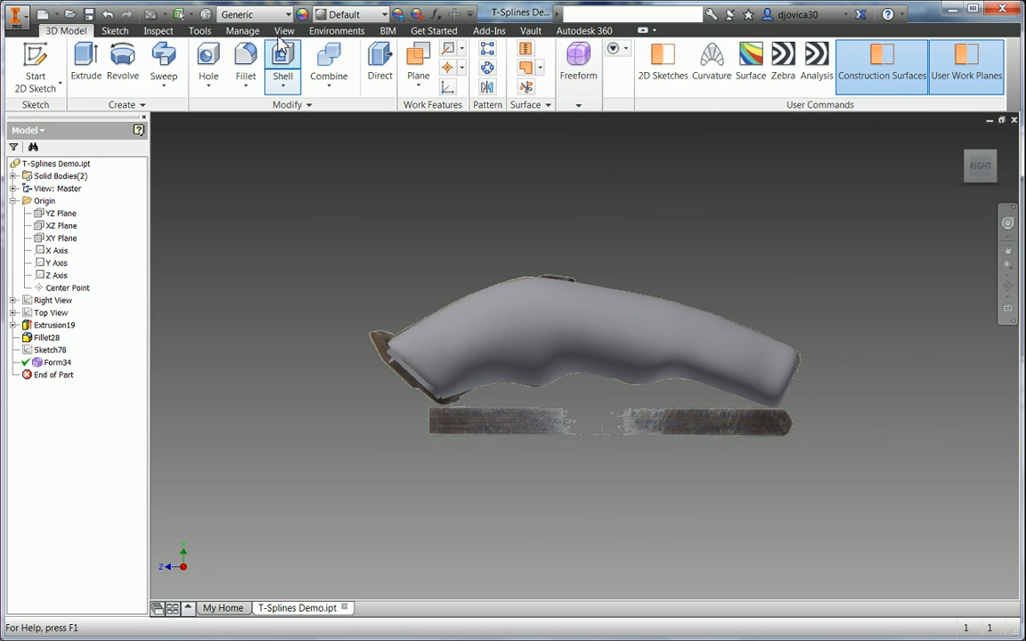
left_click(255, 31)
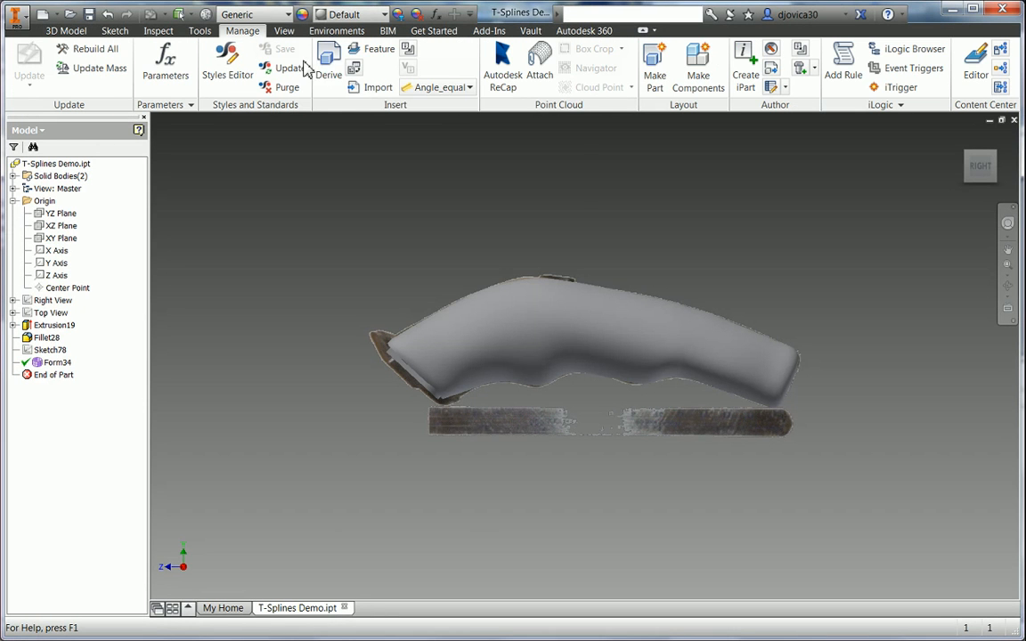
left_click(464, 90)
scroll(485, 285, "down", 4)
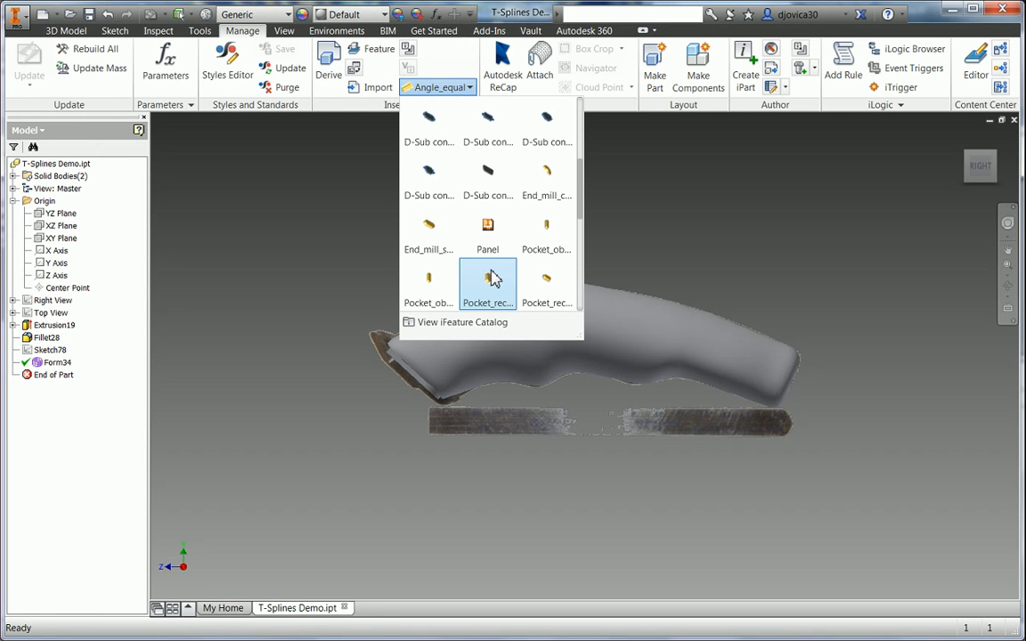
scroll(495, 270, "down", 2)
left_click(491, 259)
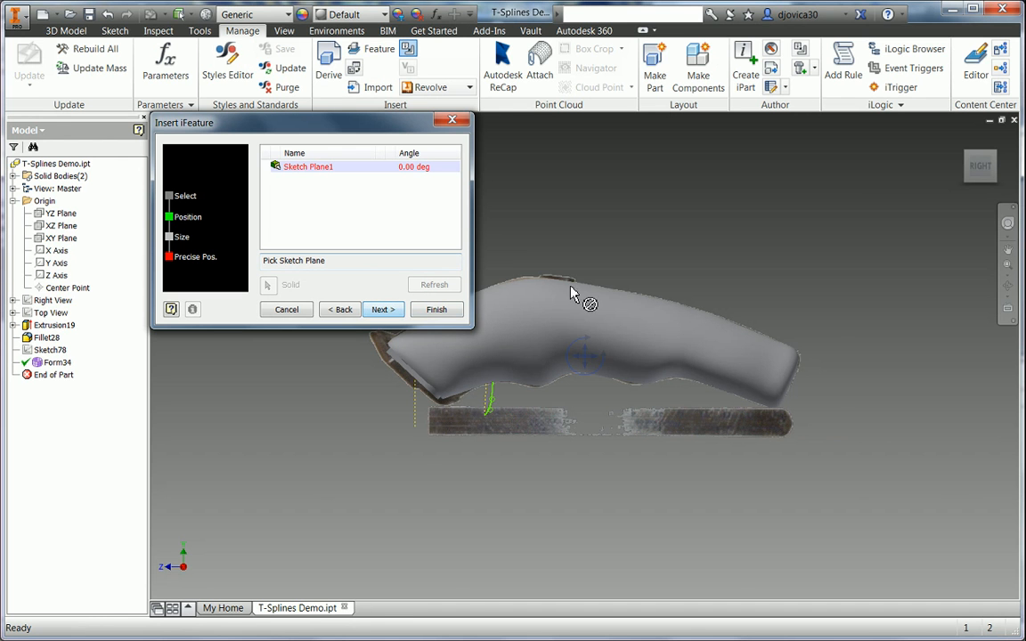
- Place it on the YZ Plane at 270 degrees onto the body and finish, creating iFeature2:14
left_click(59, 216)
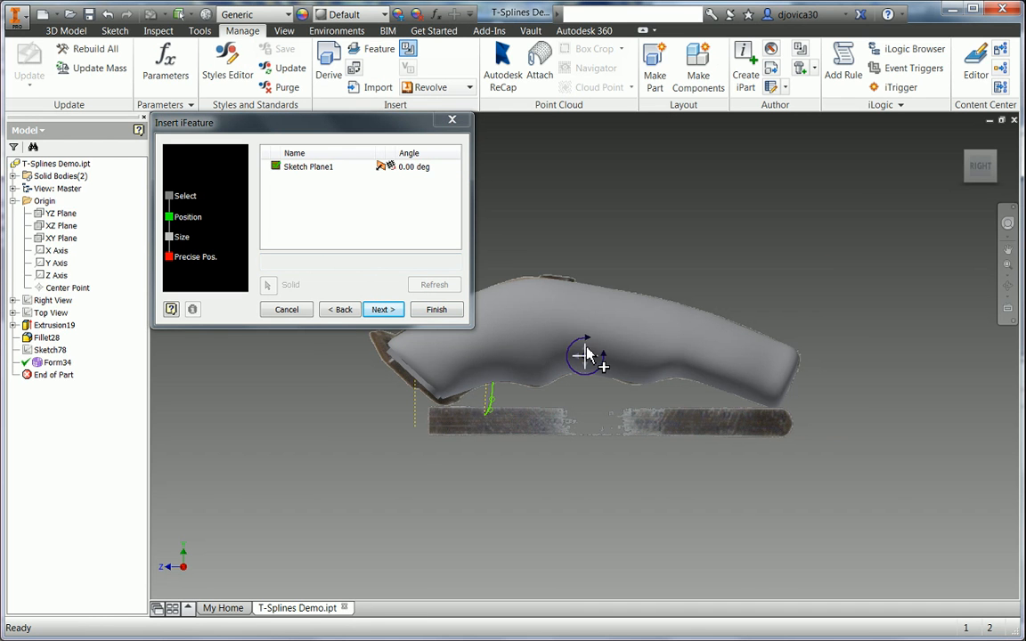
mouse_move(586, 354)
left_mouse_down()
mouse_move(612, 363)
mouse_move(584, 313)
mouse_move(647, 360)
left_mouse_up()
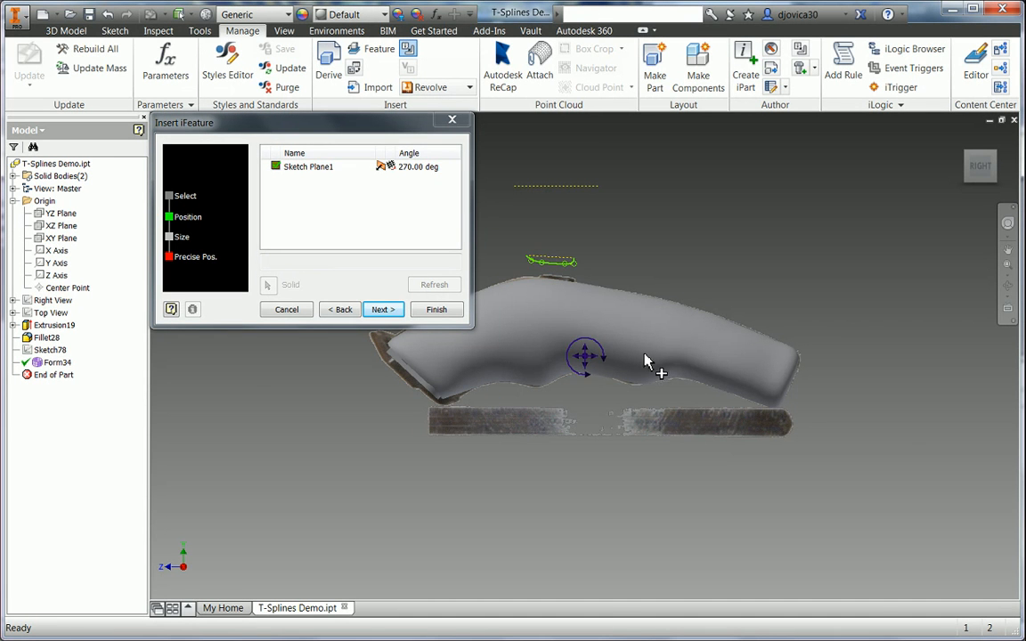
left_click_drag(585, 356, 595, 386)
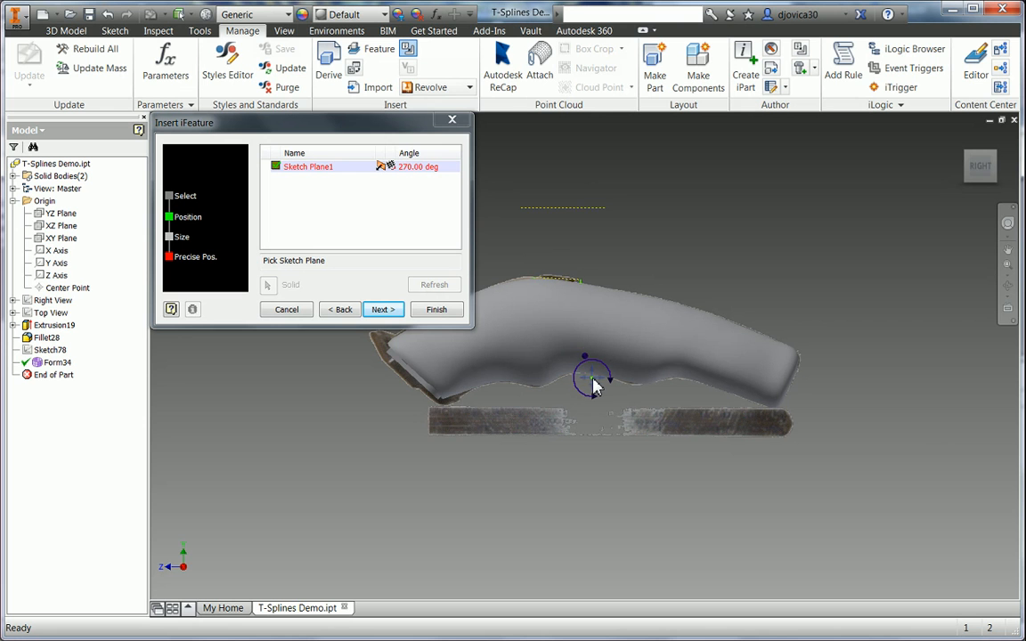
left_click(595, 386)
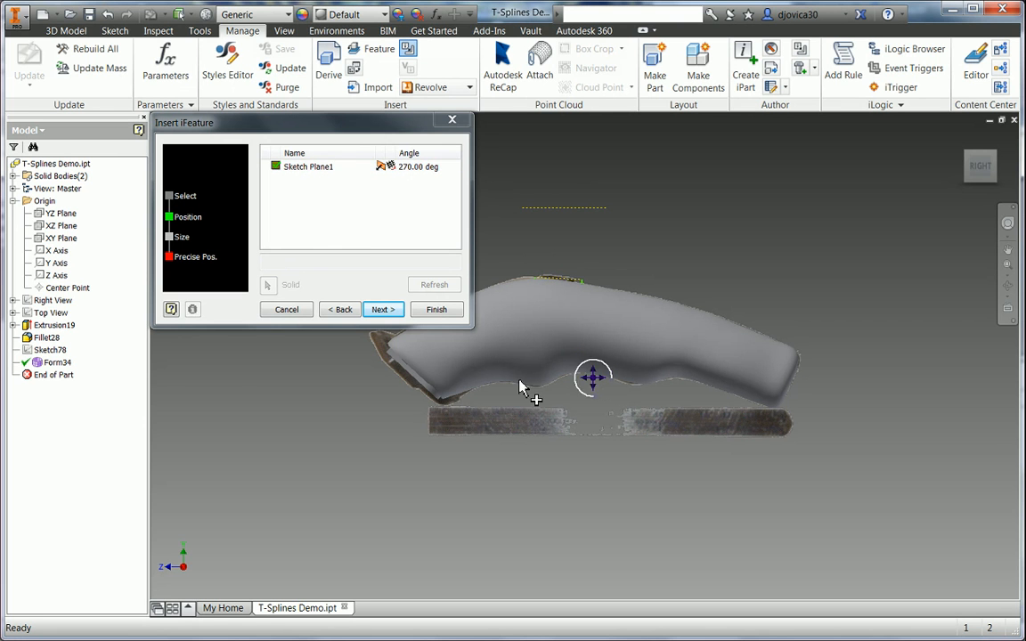
left_click(394, 312)
left_click(394, 311)
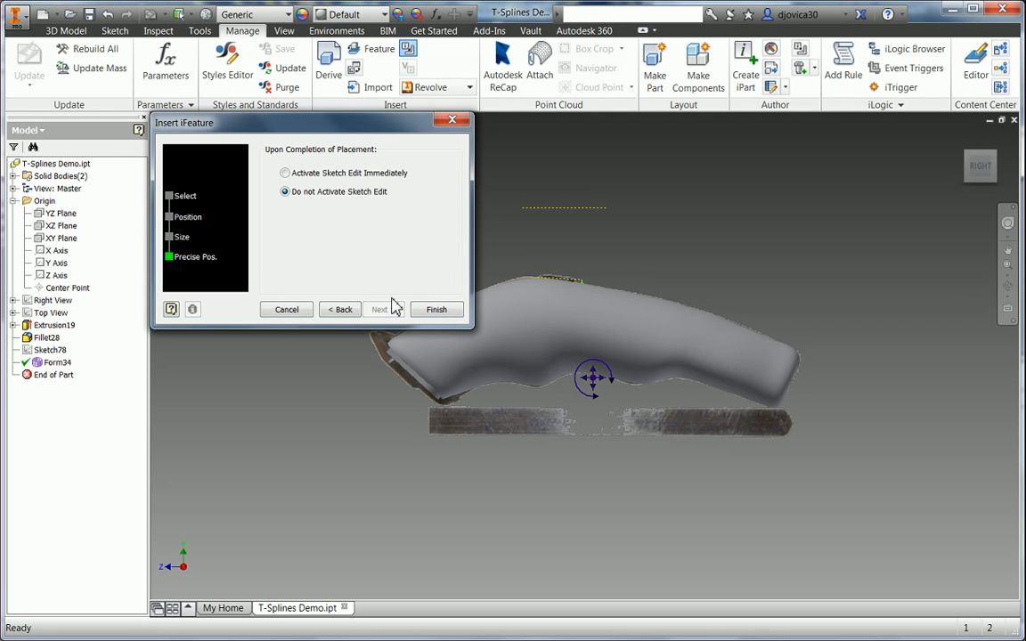
left_click(438, 309)
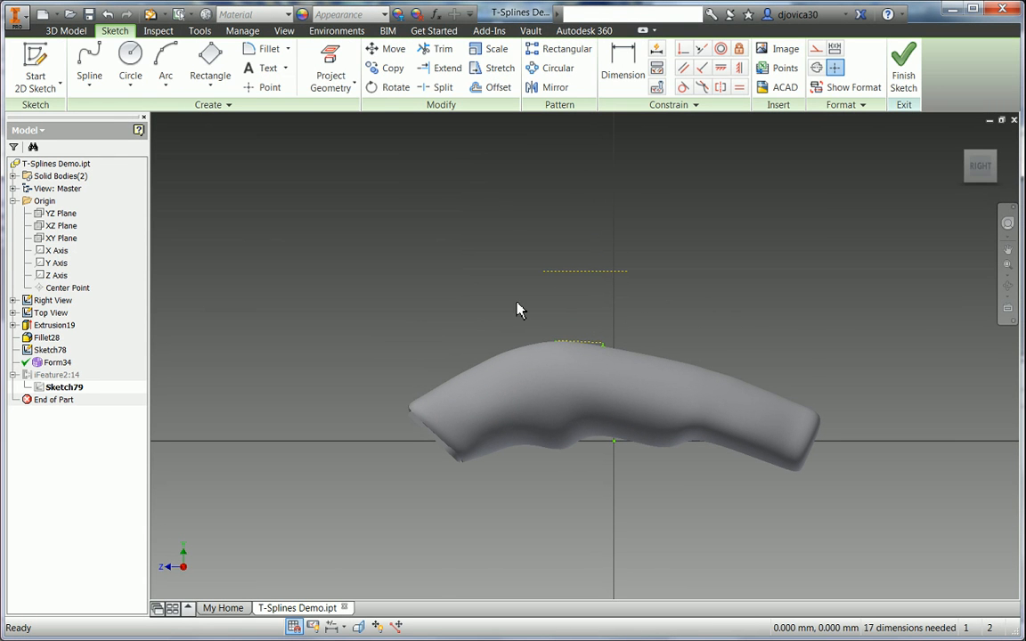
- Finish the iFeature sketch and revolve-cut its profile 360° around the dashed axis from the body
right_click(406, 271)
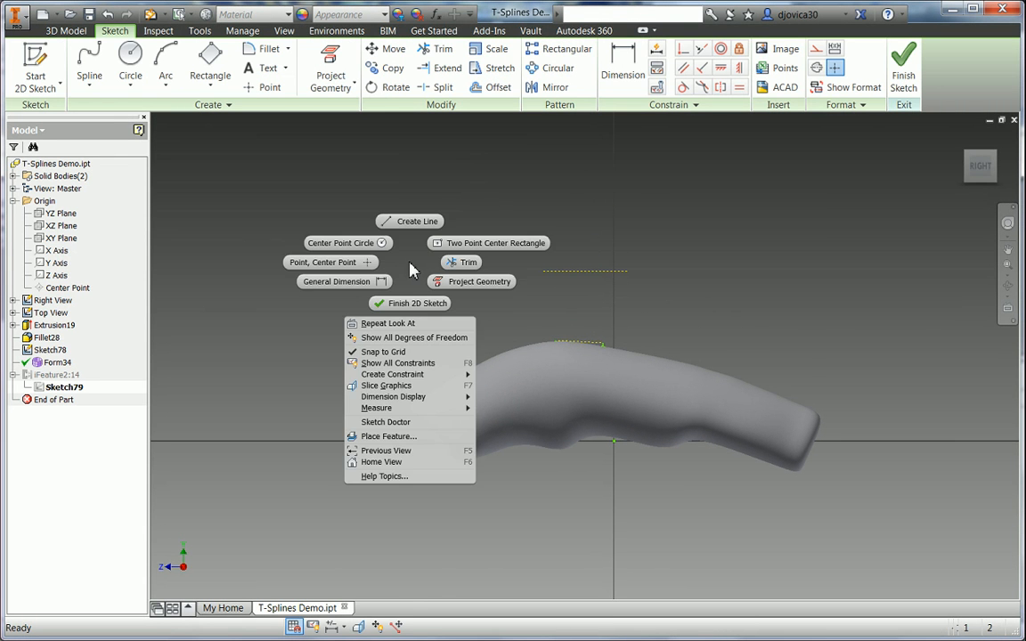
left_click(401, 302)
right_click(423, 228)
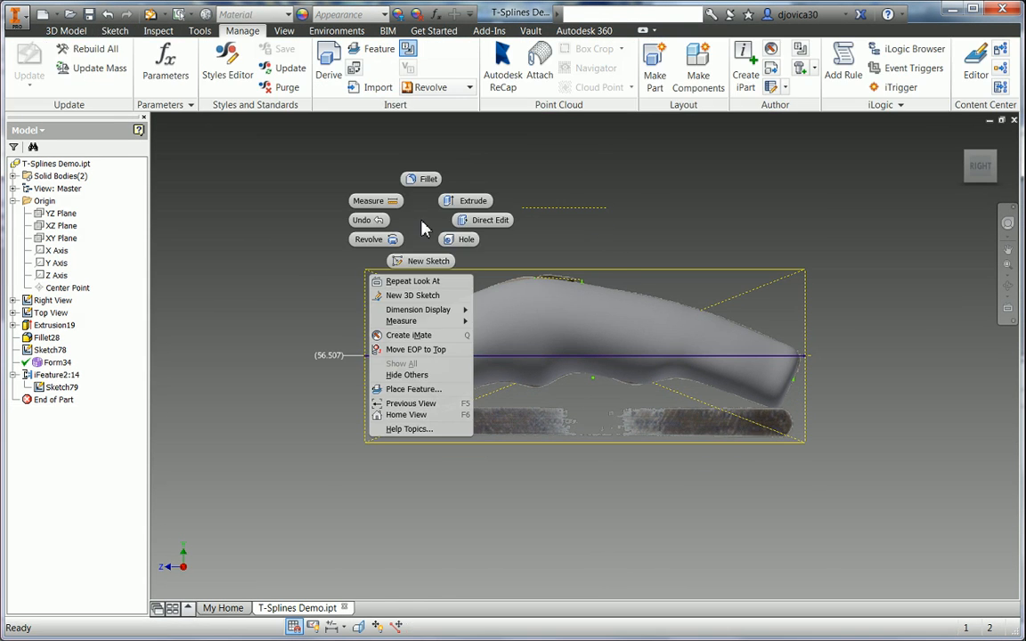
left_click(374, 237)
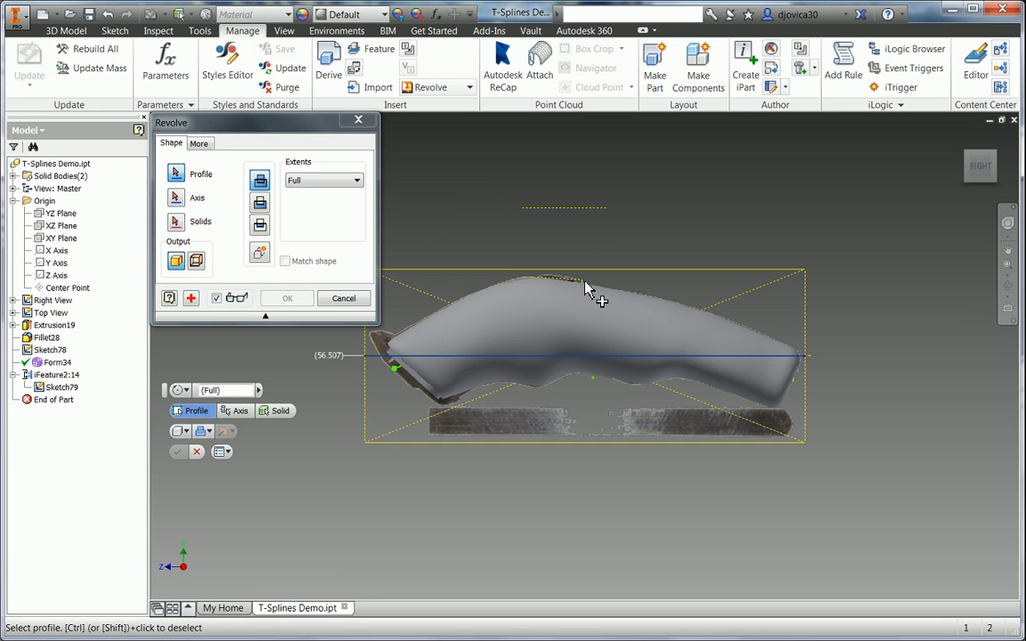
left_click(586, 288)
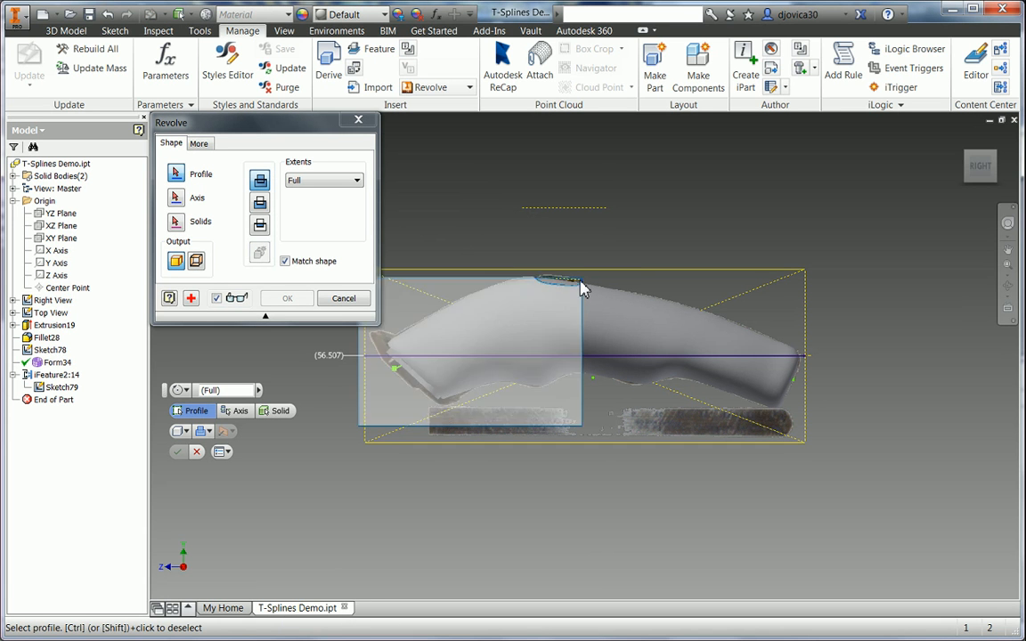
left_click(567, 208)
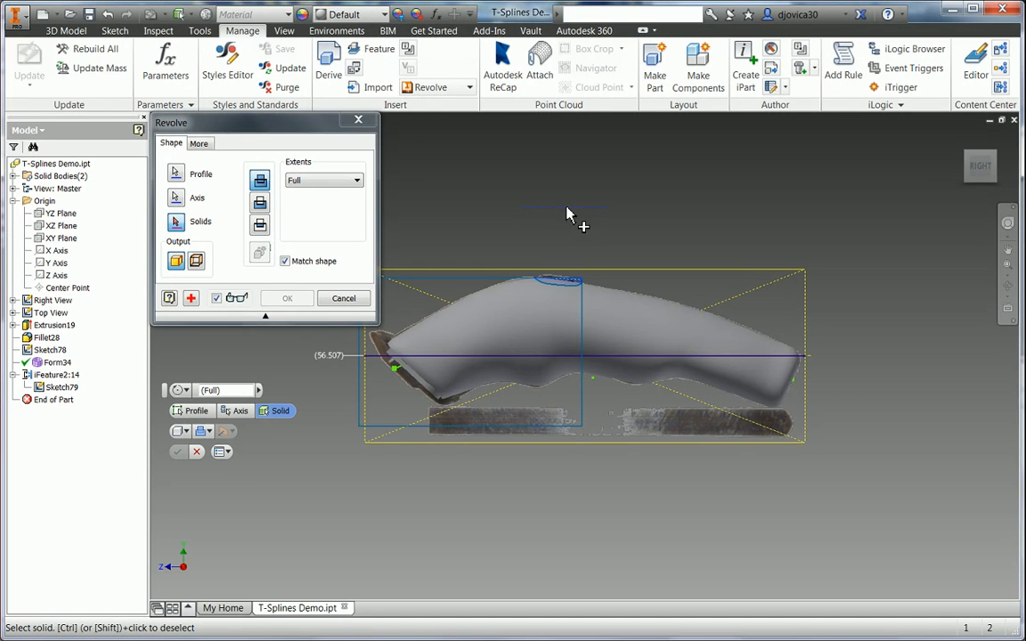
left_click(677, 333)
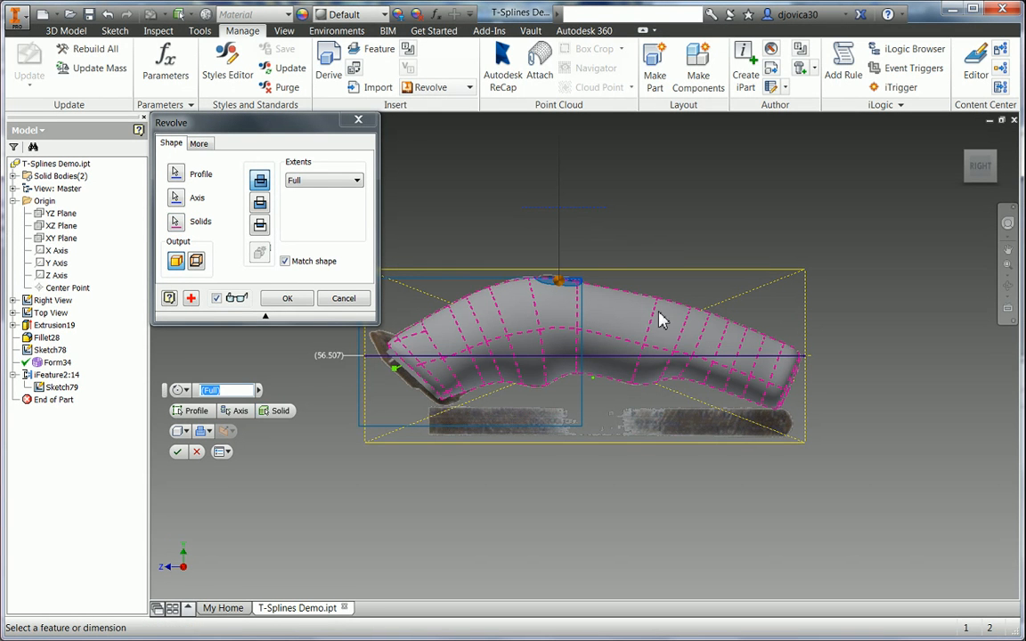
left_click(260, 204)
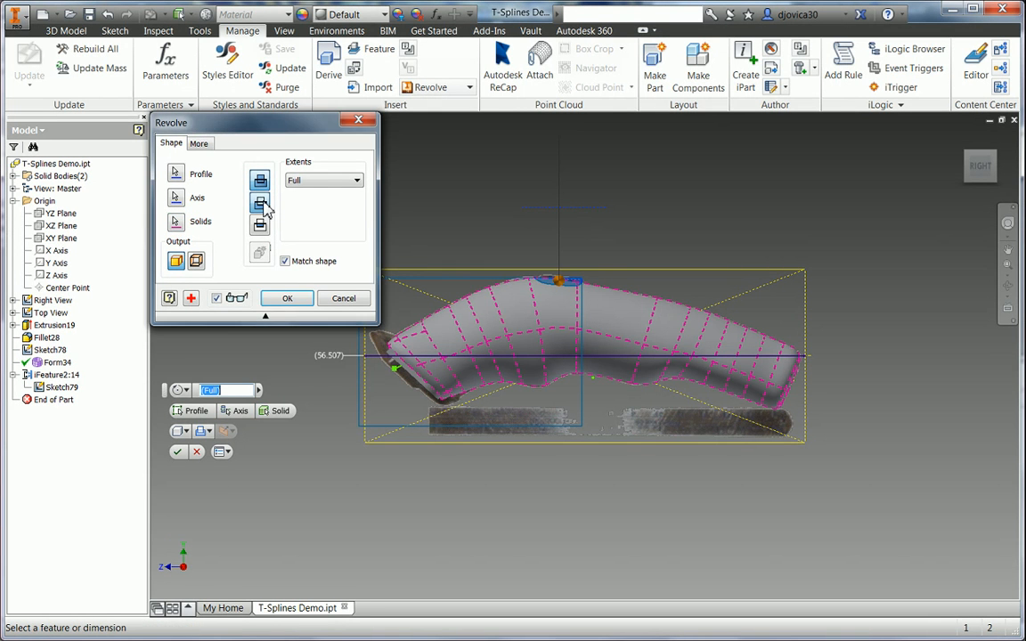
left_click(285, 299)
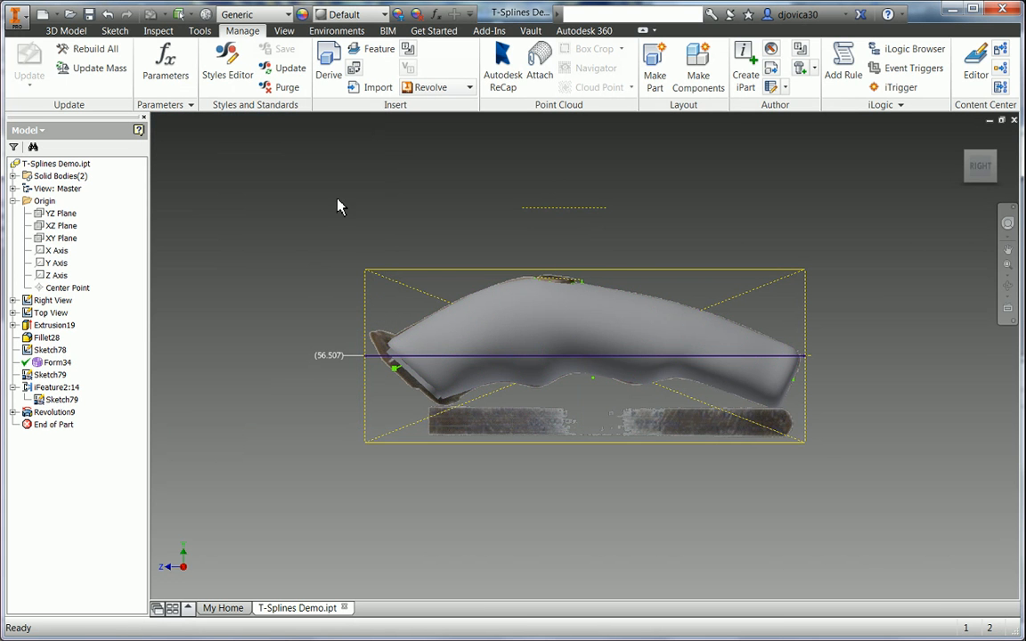
middle_click_drag(347, 183, 364, 210, "shift")
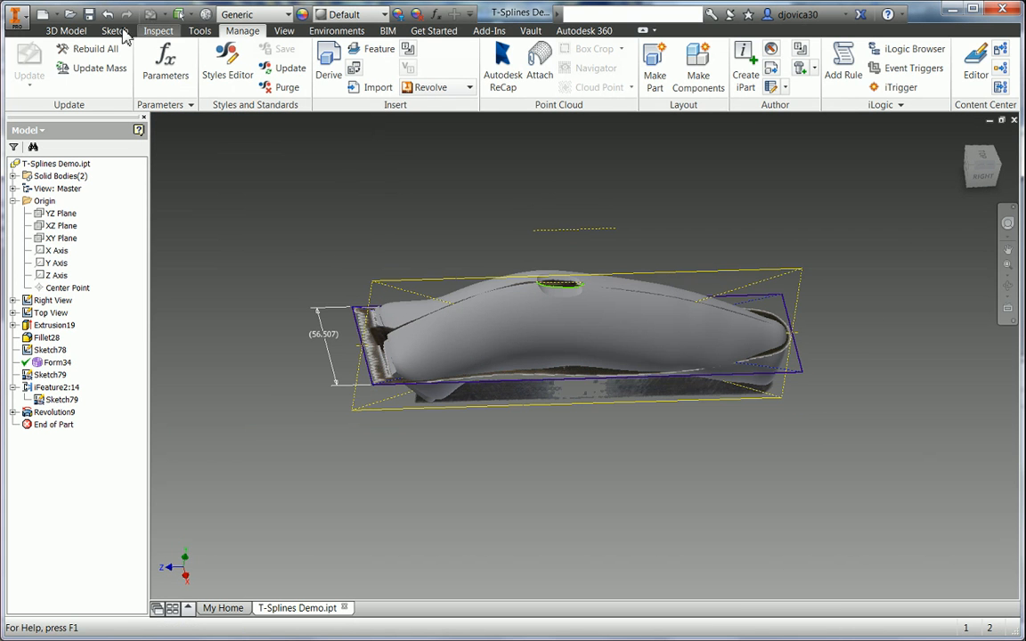
- Shell the body 1 mm thick, removing the head's front face
left_click(64, 32)
left_click(665, 72)
mouse_move(417, 258)
middle_mouse_down("shift")
mouse_move(540, 218)
mouse_move(522, 229)
mouse_move(498, 219)
middle_mouse_up("shift")
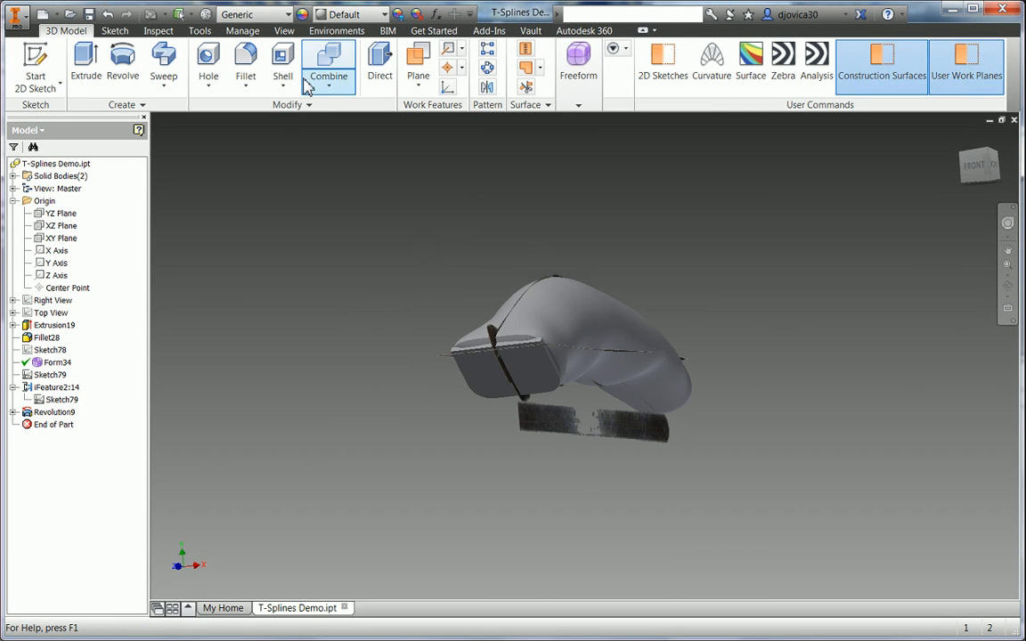
left_click(294, 82)
scroll(570, 367, "down", 3)
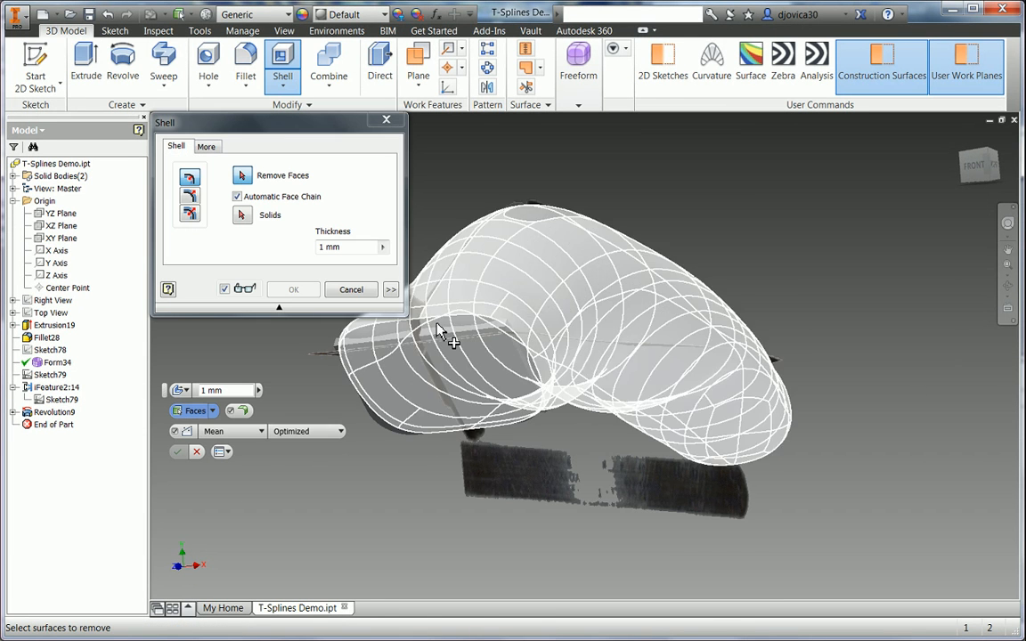
left_click(294, 289)
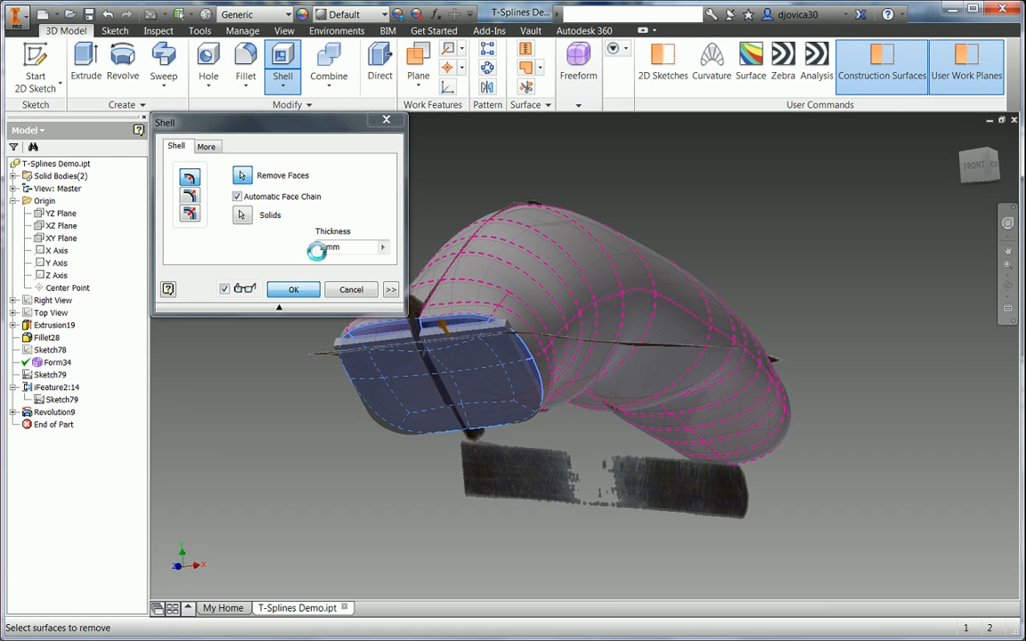
left_click(327, 90)
- Split the whole clipper solid using the head sketch as the tool
left_click(315, 141)
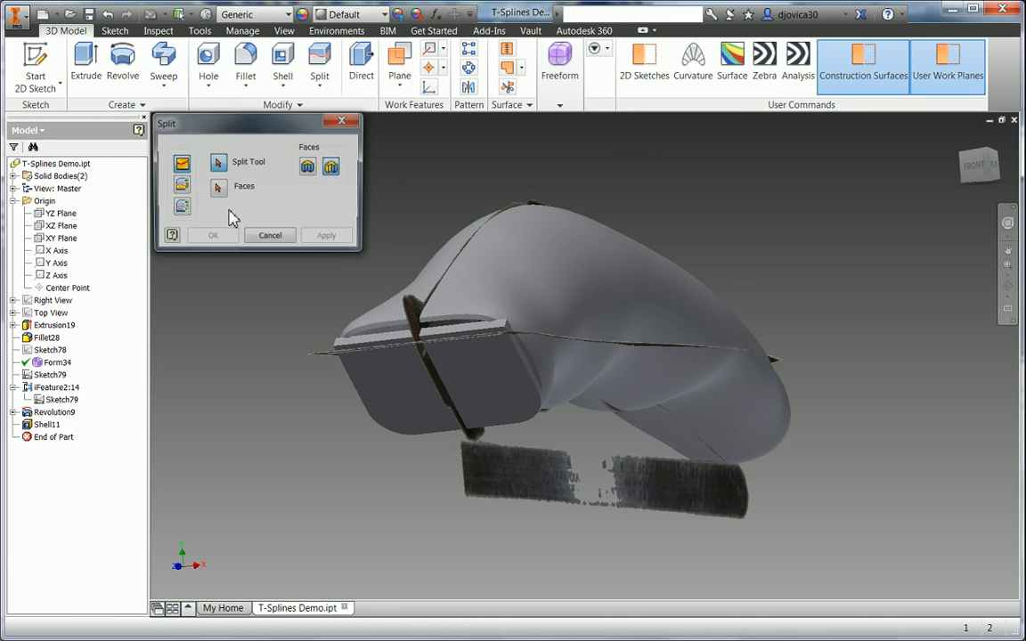
left_click(181, 206)
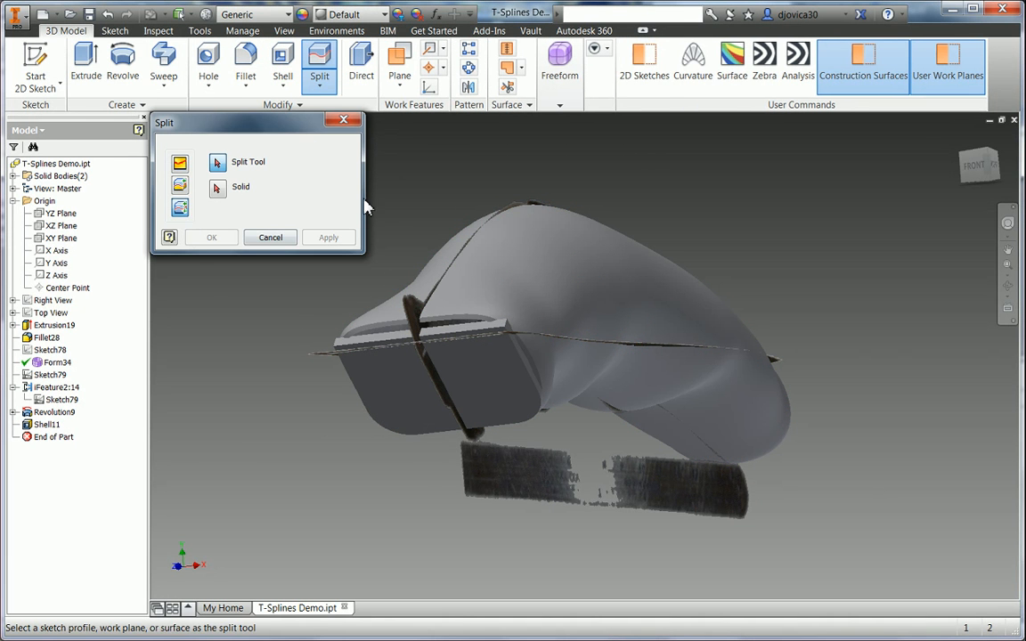
left_click(642, 70)
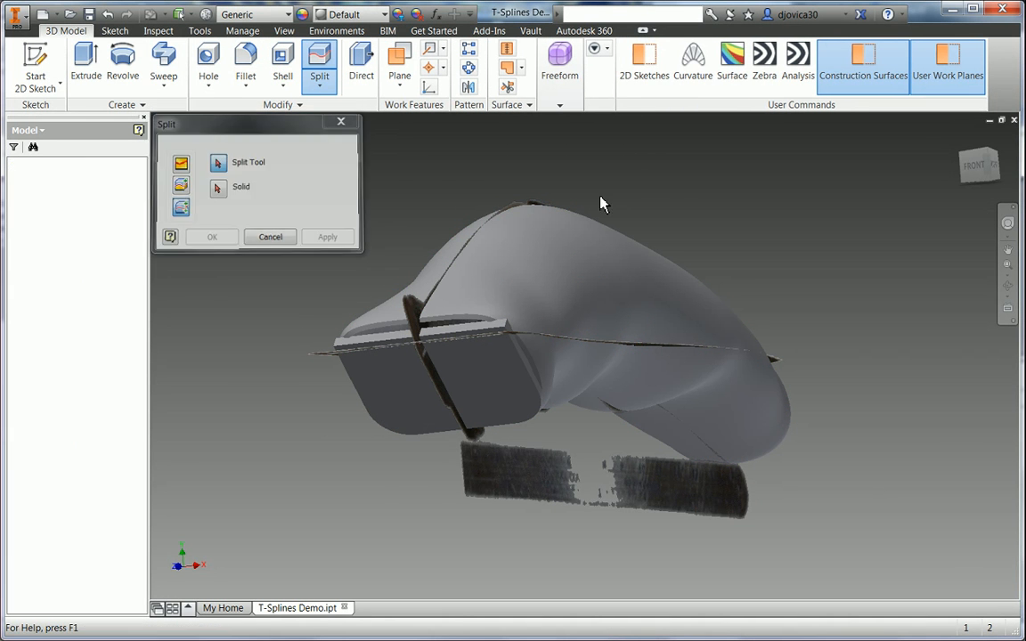
left_click(436, 369)
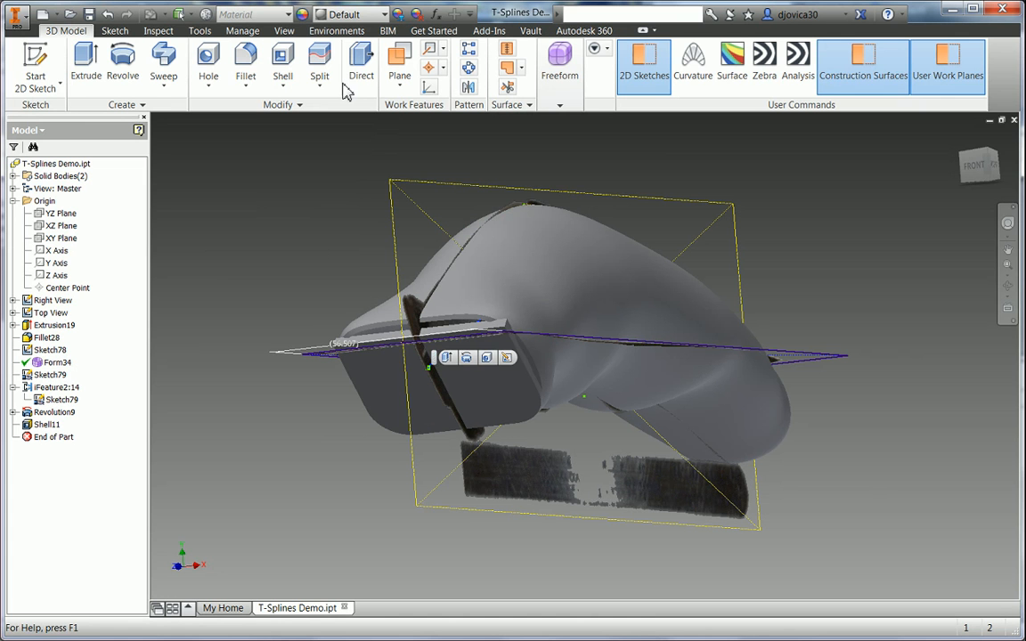
left_click(319, 67)
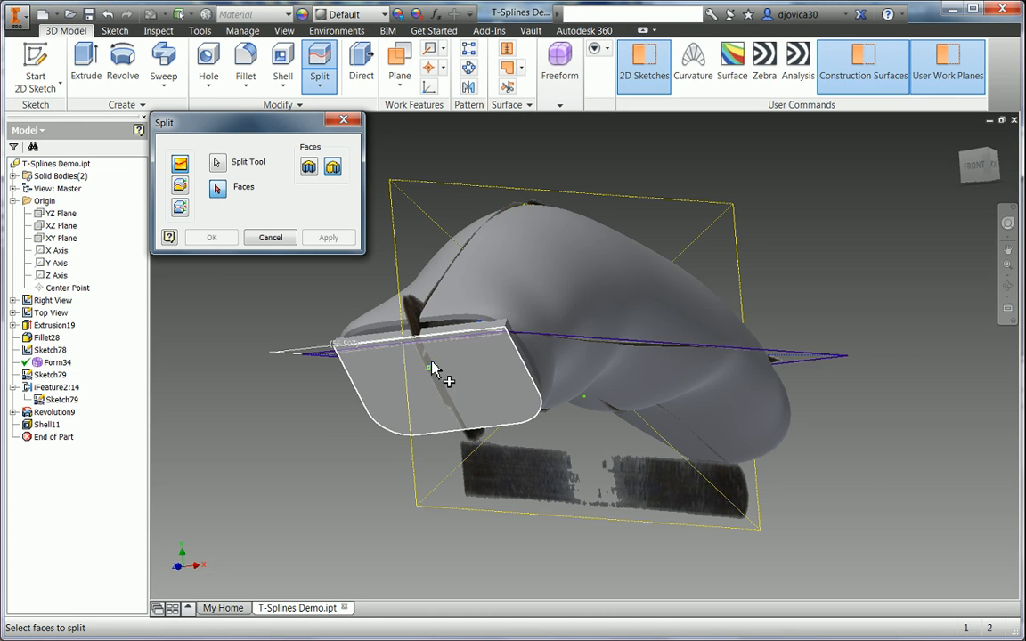
left_click(180, 208)
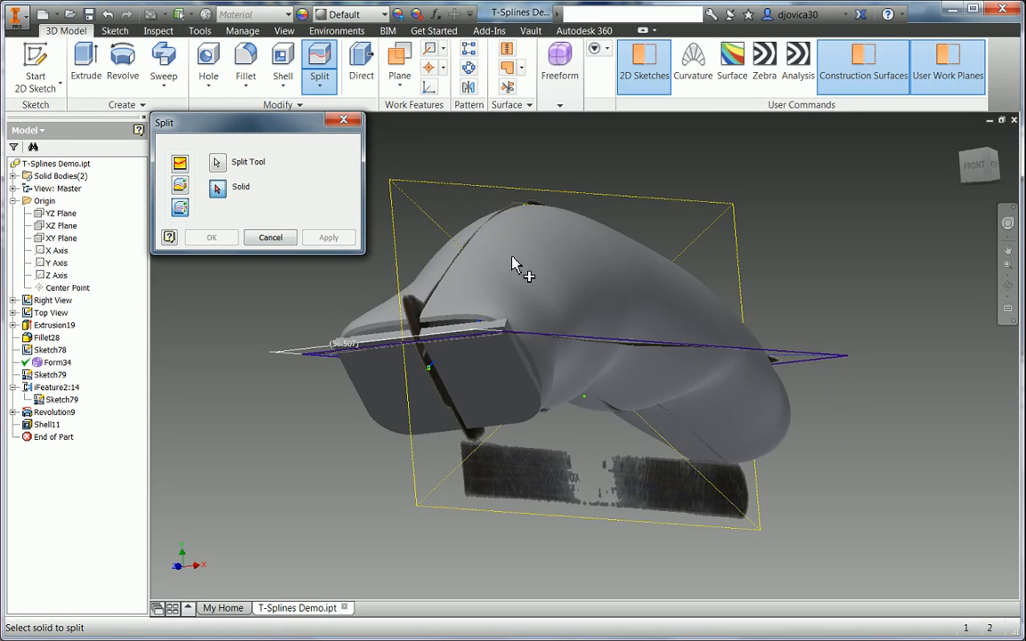
left_click(524, 336)
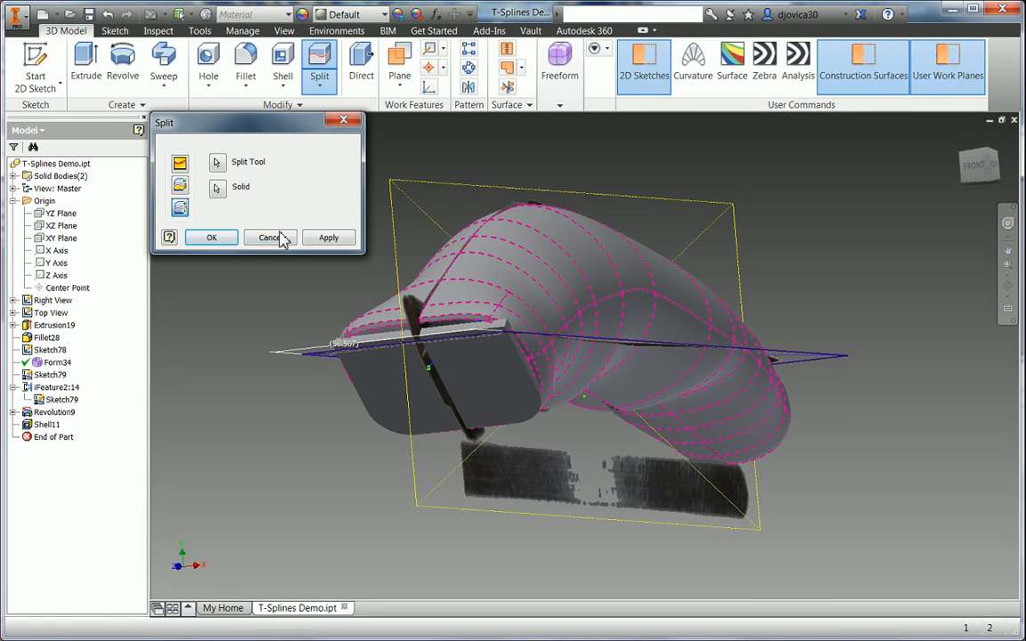
left_click(214, 239)
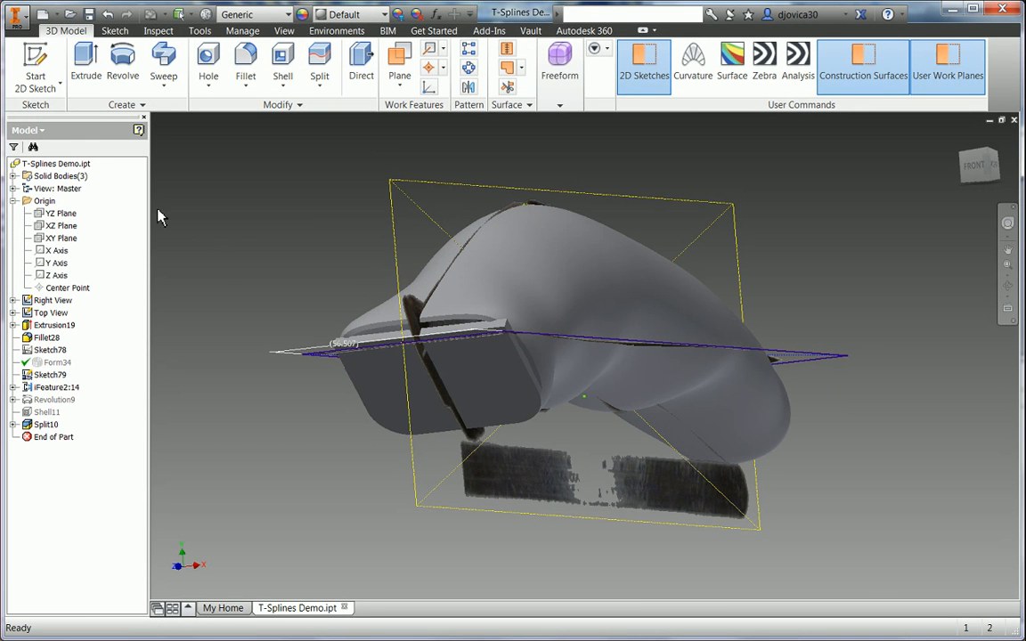
- Check the resulting solids Solid67, Solid69 and Solid70 in the Solid Bodies list
left_click(15, 177)
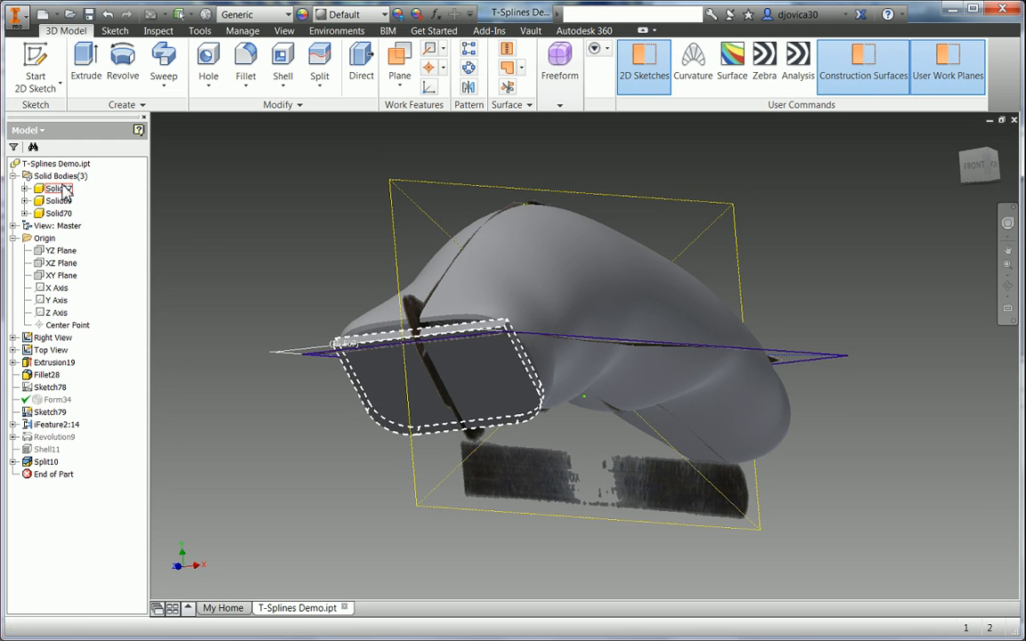
left_click(58, 189)
left_click(60, 201)
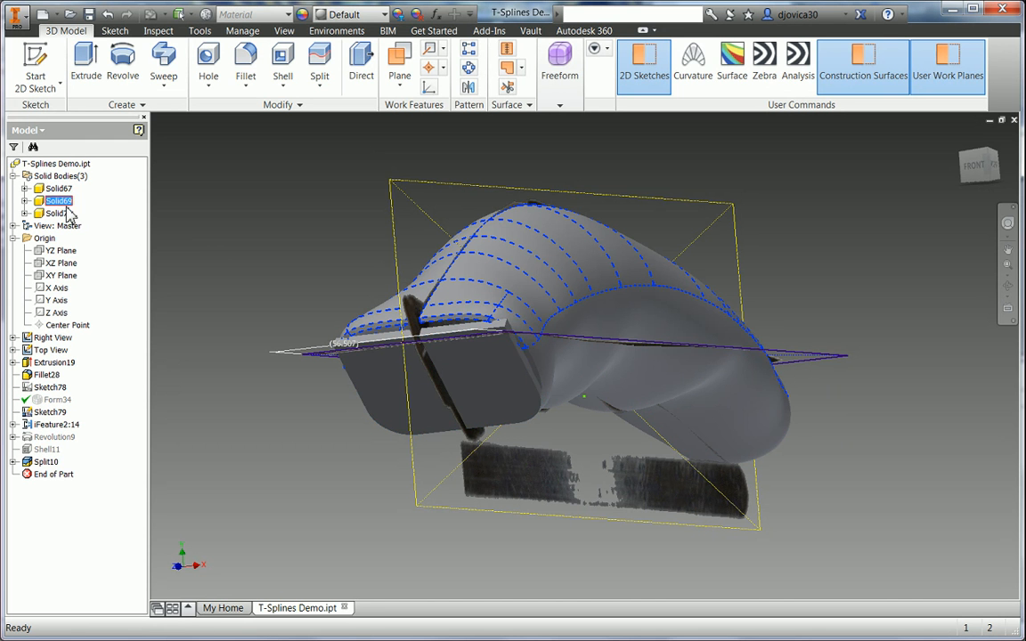
left_click(64, 214)
left_click(268, 214)
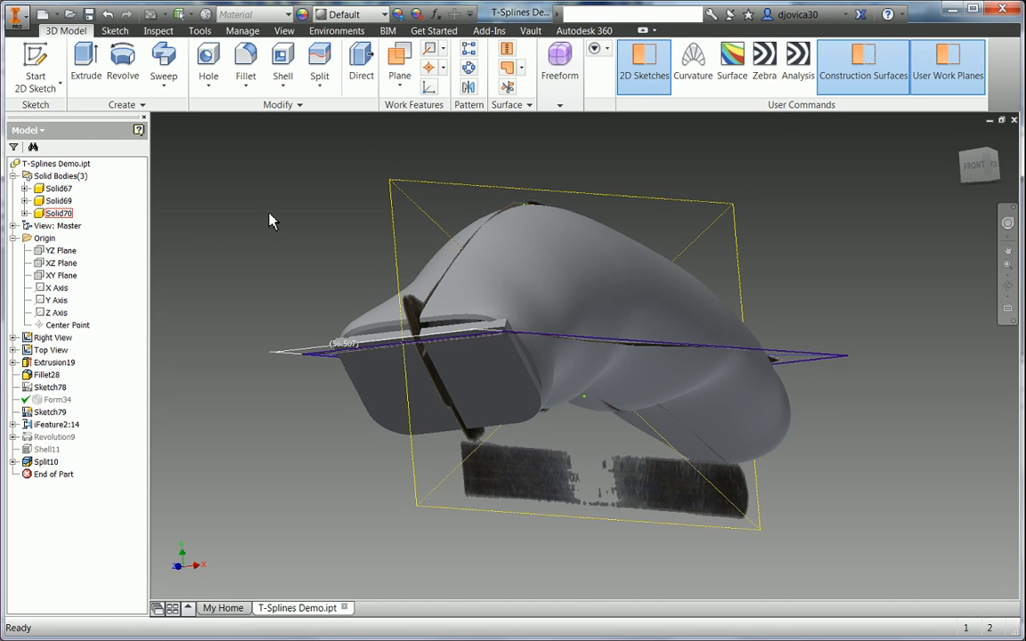
middle_click_drag(277, 220, 529, 330, "shift")
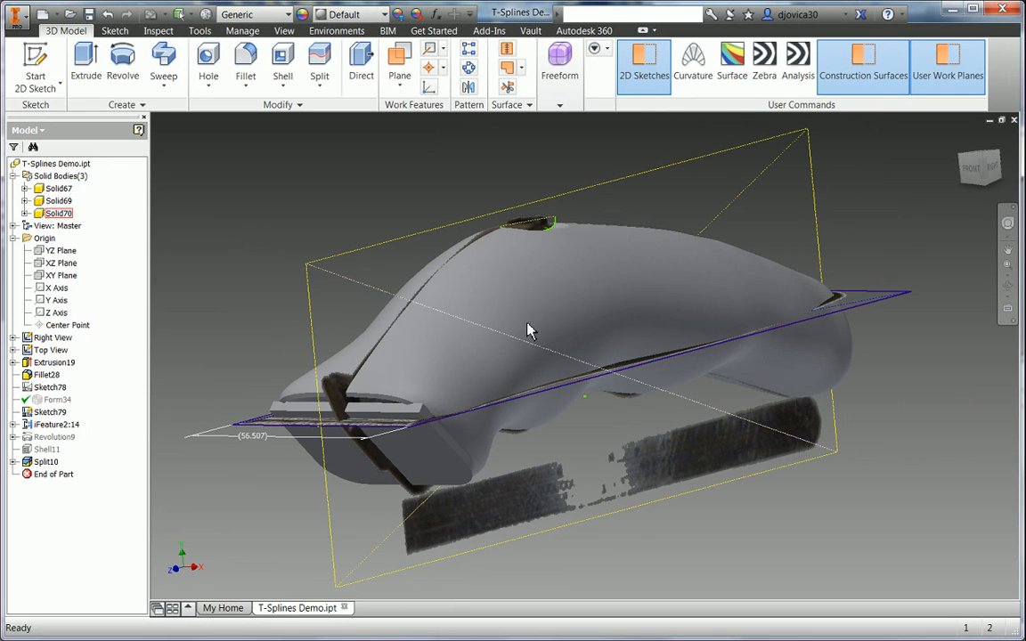
- Apply a smooth G2 fillet of radius 2 to the top slot's edge loop
right_click(390, 176)
left_click(389, 136)
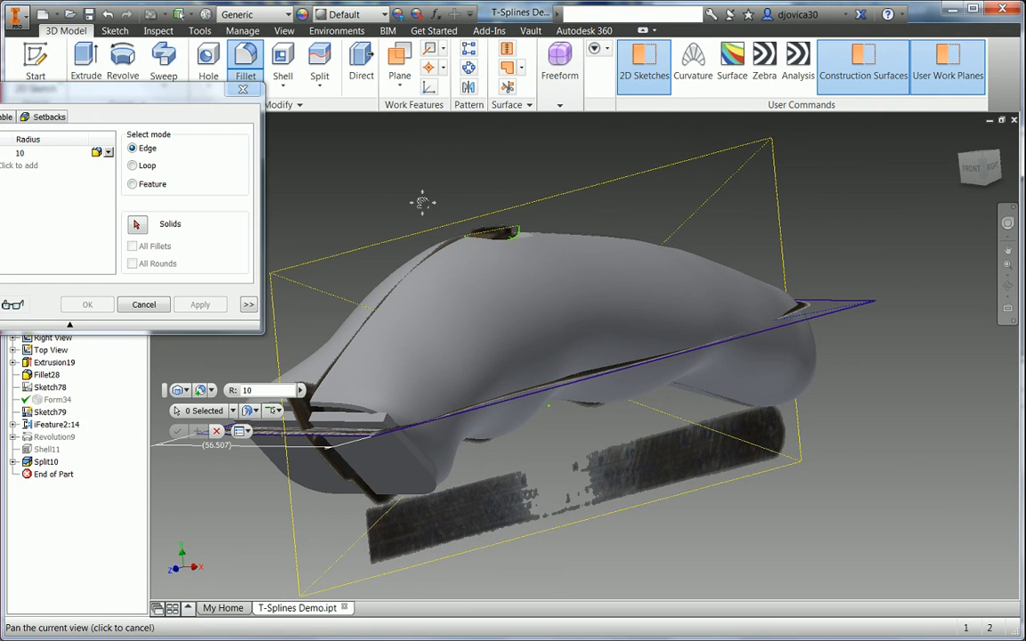
left_click(109, 154)
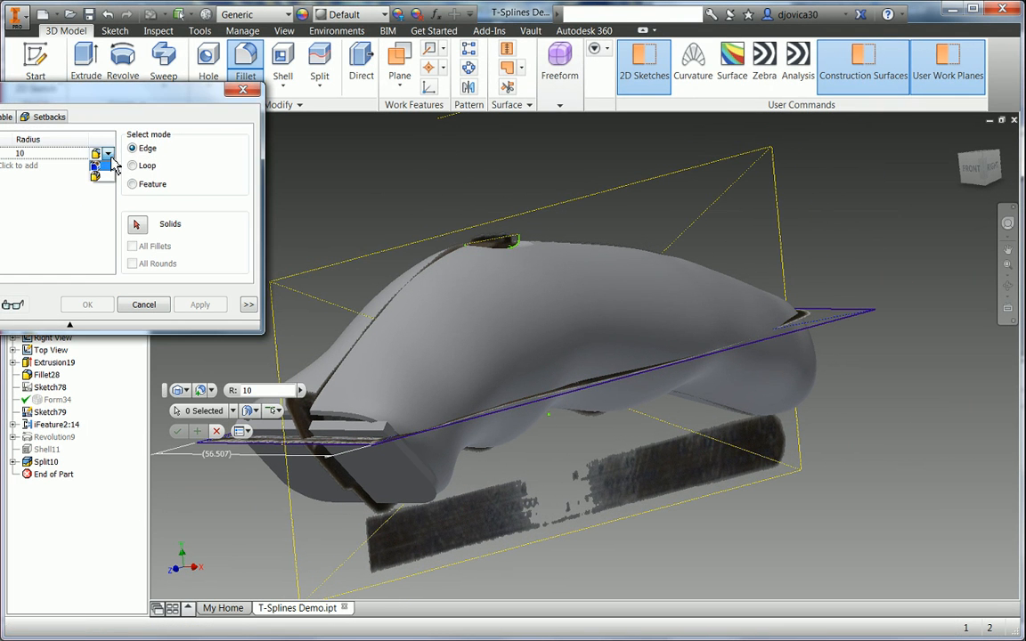
left_click(104, 177)
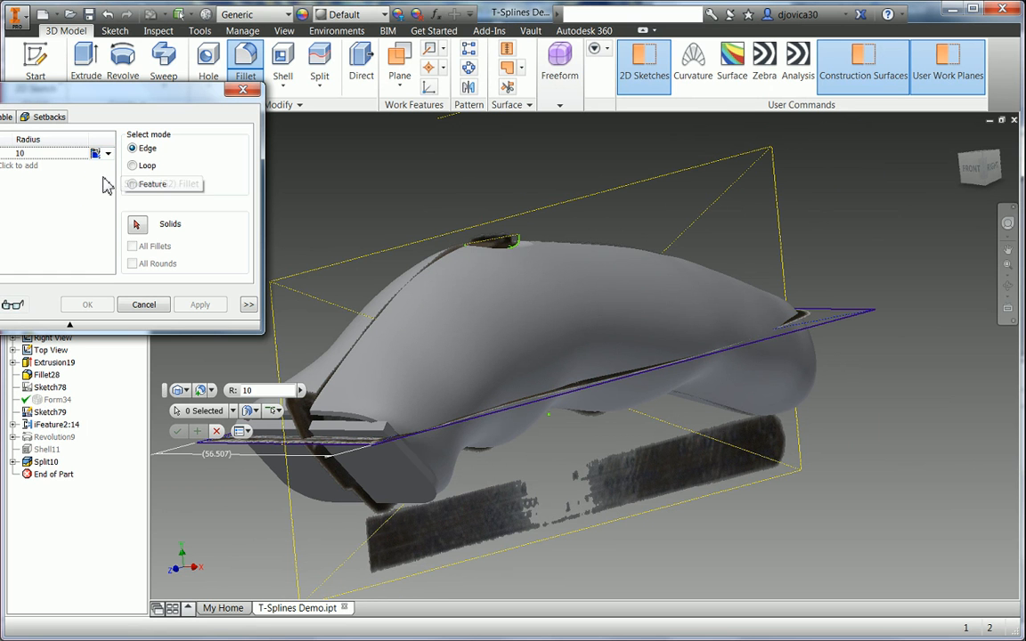
left_click(38, 156)
type("2")
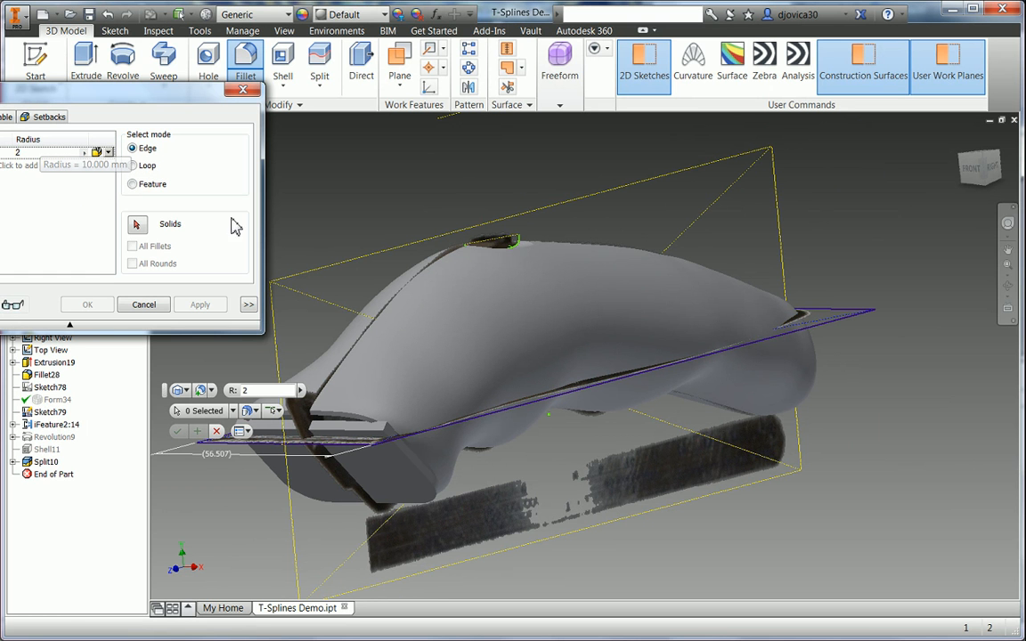
left_click(532, 253)
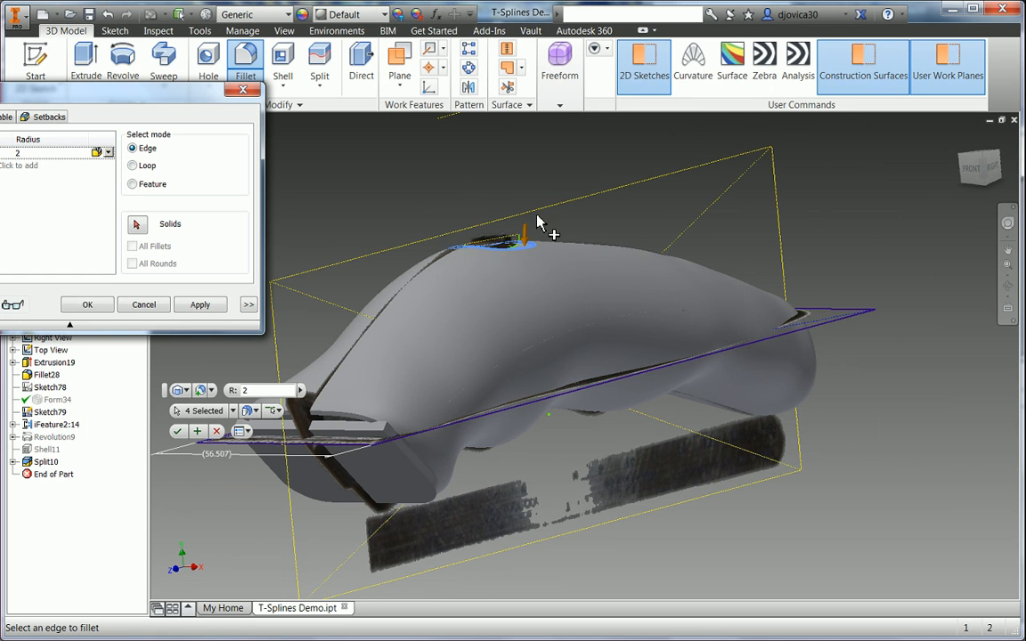
middle_click_drag(537, 221, 554, 259, "shift")
middle_click_drag(356, 459, 359, 296)
middle_click_drag(493, 250, 517, 354)
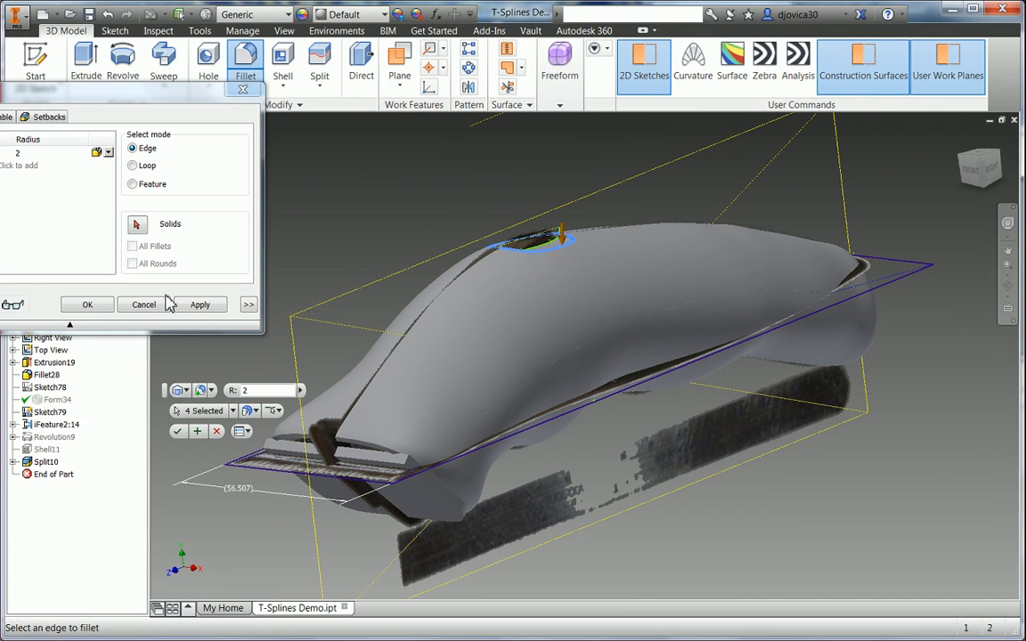
left_click(106, 308)
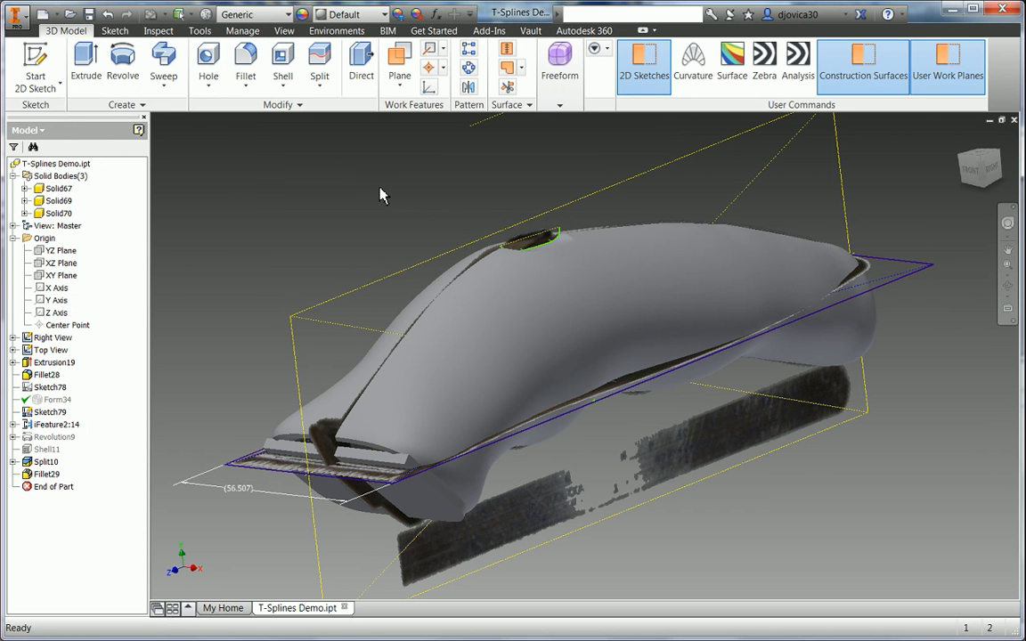
mouse_move(372, 196)
middle_mouse_down("shift")
mouse_move(355, 194)
mouse_move(369, 174)
middle_mouse_up("shift")
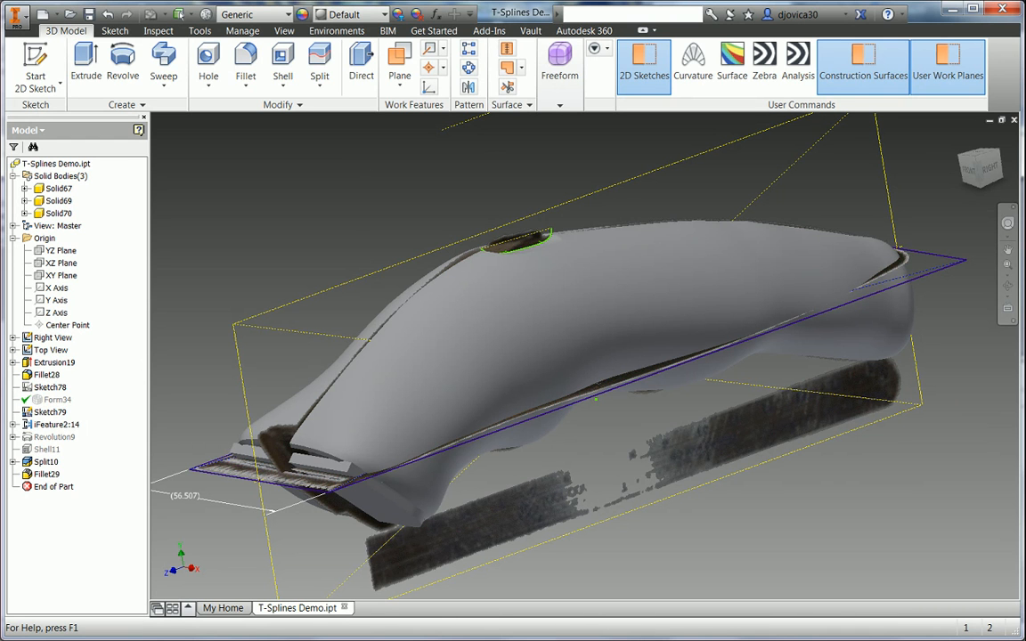
- Apply the Gaussian curvature analysis Surface1 (-1 to 1) to all faces and inspect it
left_click(732, 70)
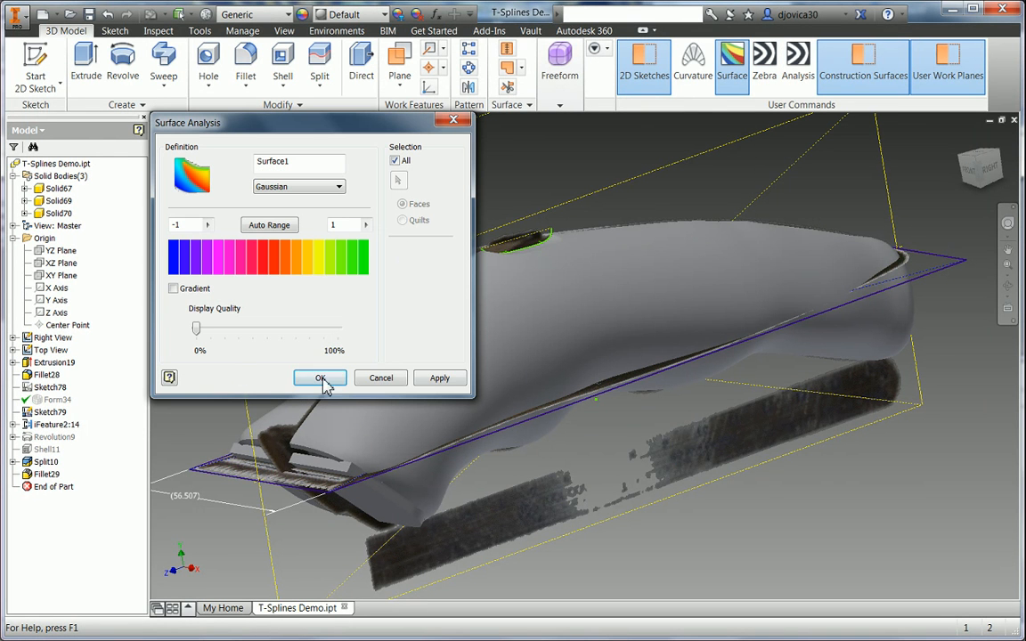
left_click(447, 382)
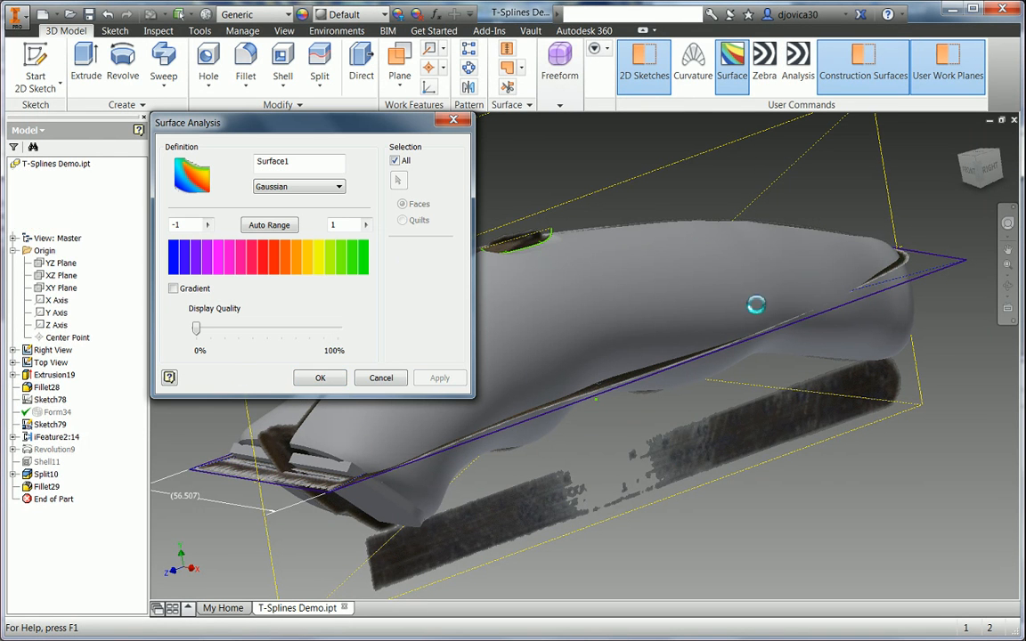
middle_click_drag(756, 284, 980, 255)
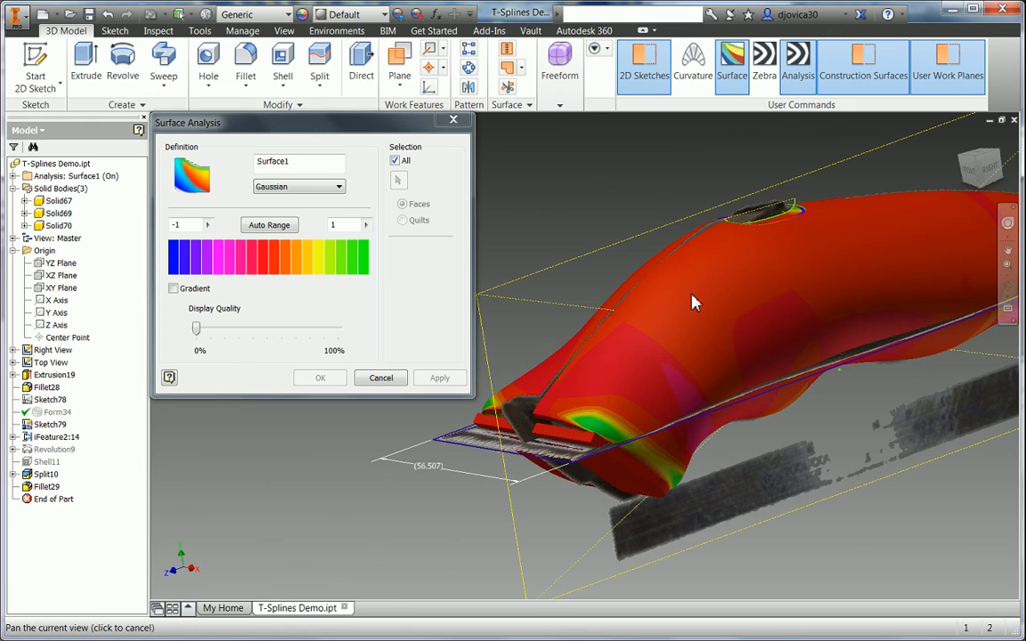
middle_click_drag(694, 293, 498, 392, "shift")
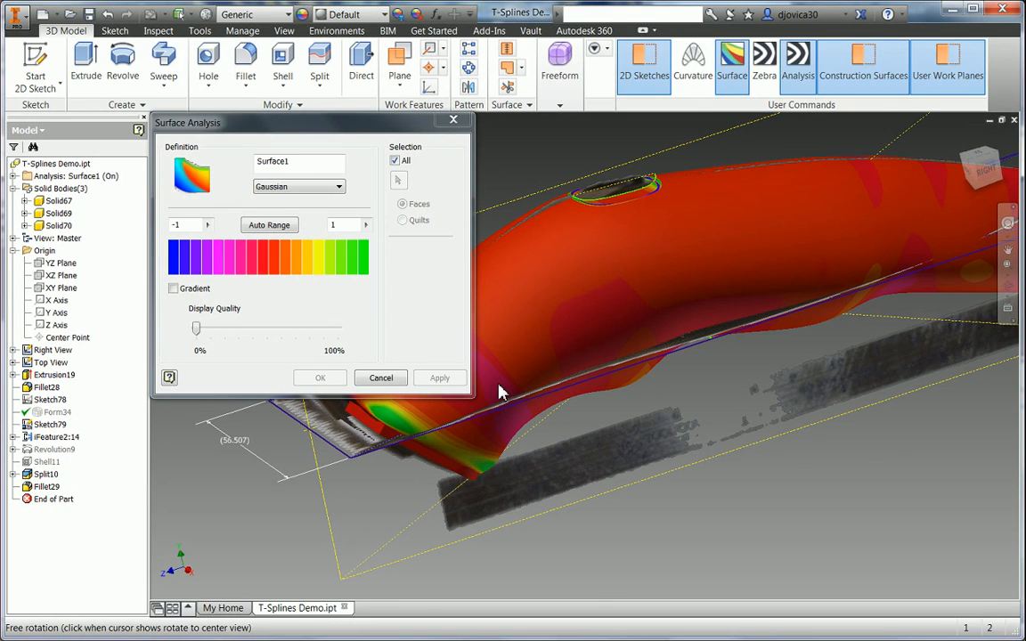
left_click(380, 379)
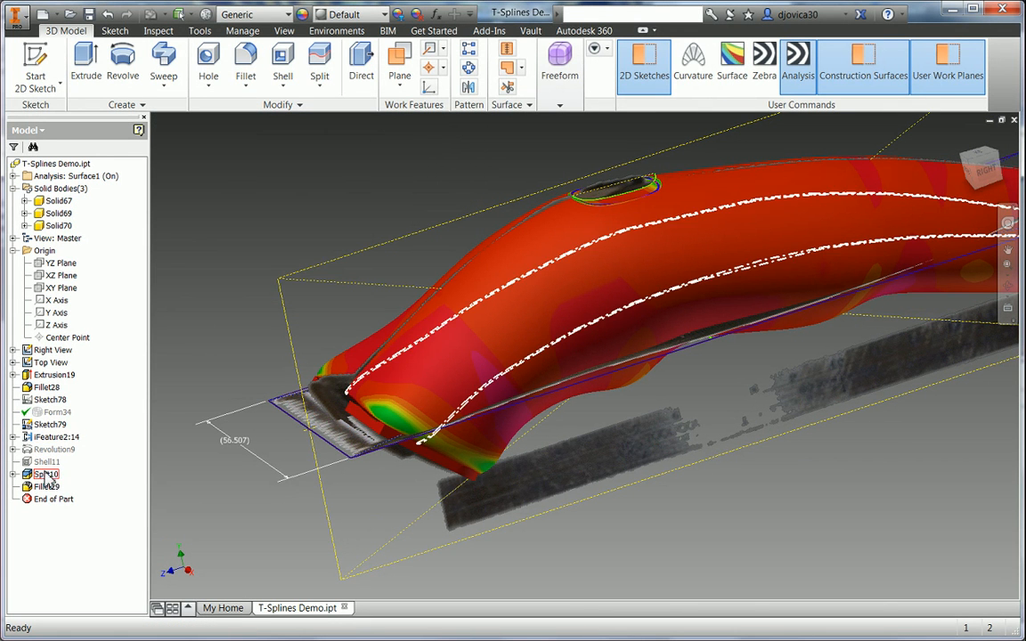
- Reopen Form34 in freeform editing and try raising a front top-edge point
double_click(49, 413)
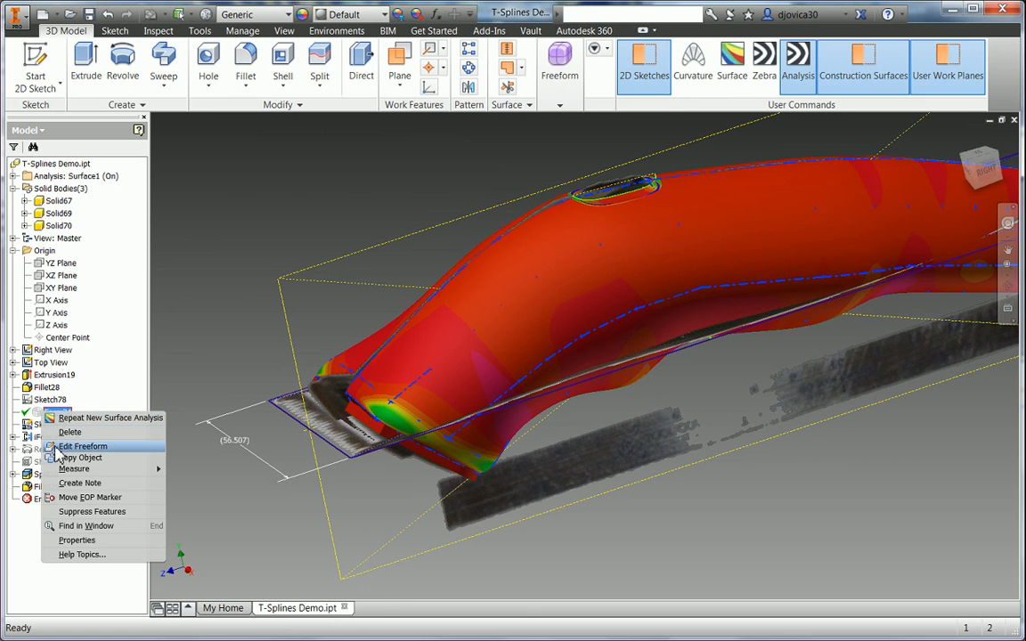
left_click(55, 446)
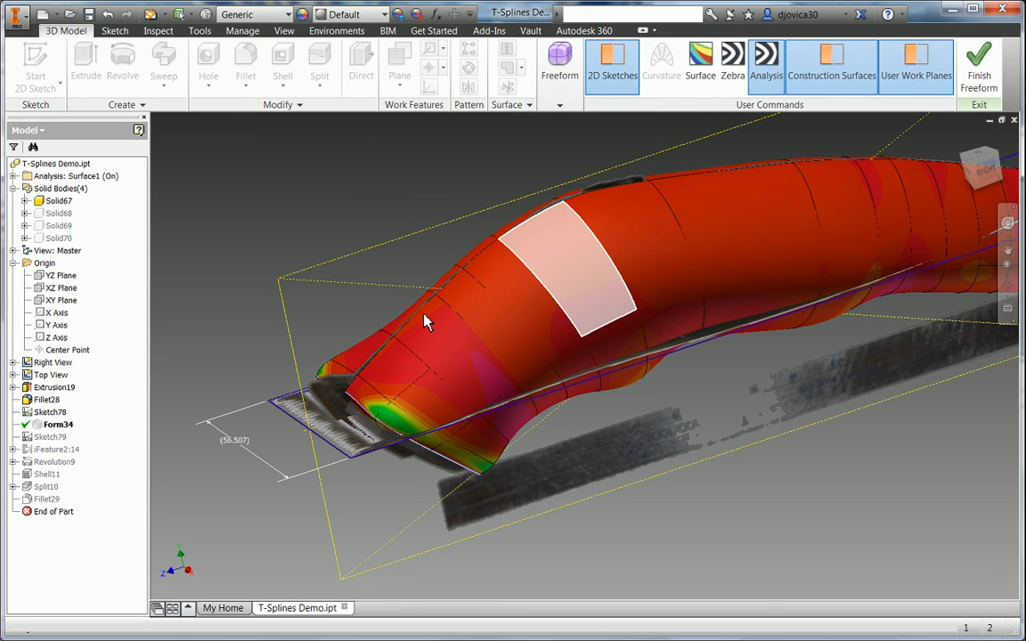
middle_click_drag(719, 365, 617, 410)
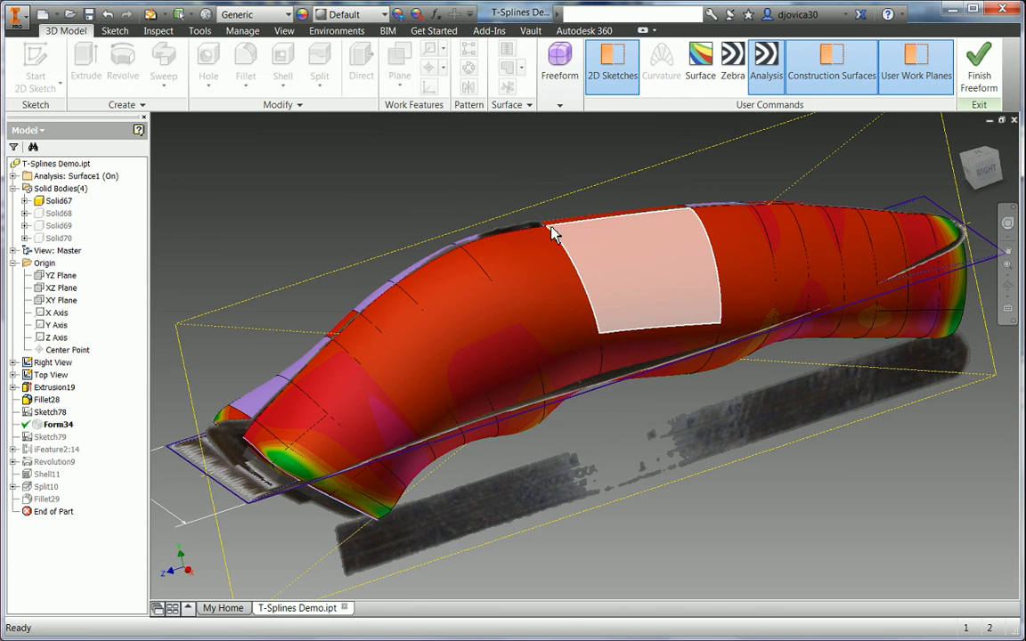
right_click(488, 184)
left_click(461, 133)
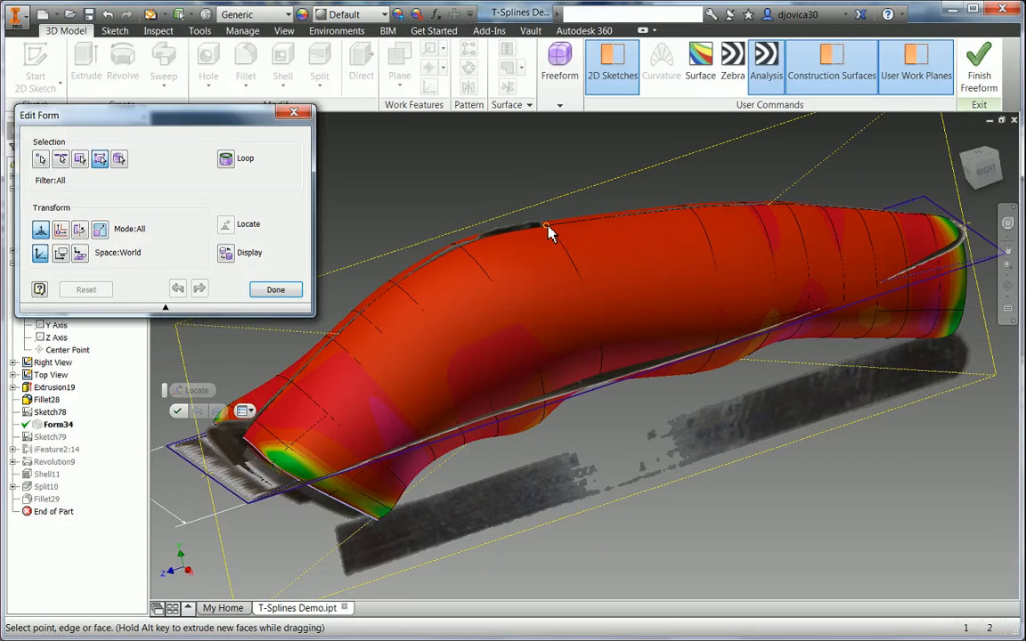
left_click(548, 229)
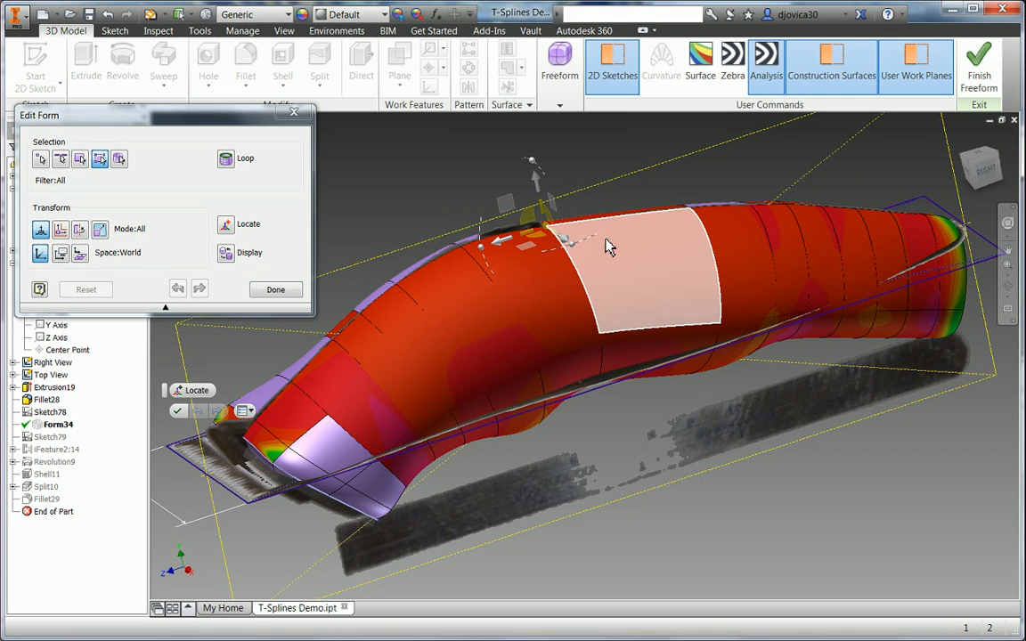
left_click_drag(537, 182, 530, 149)
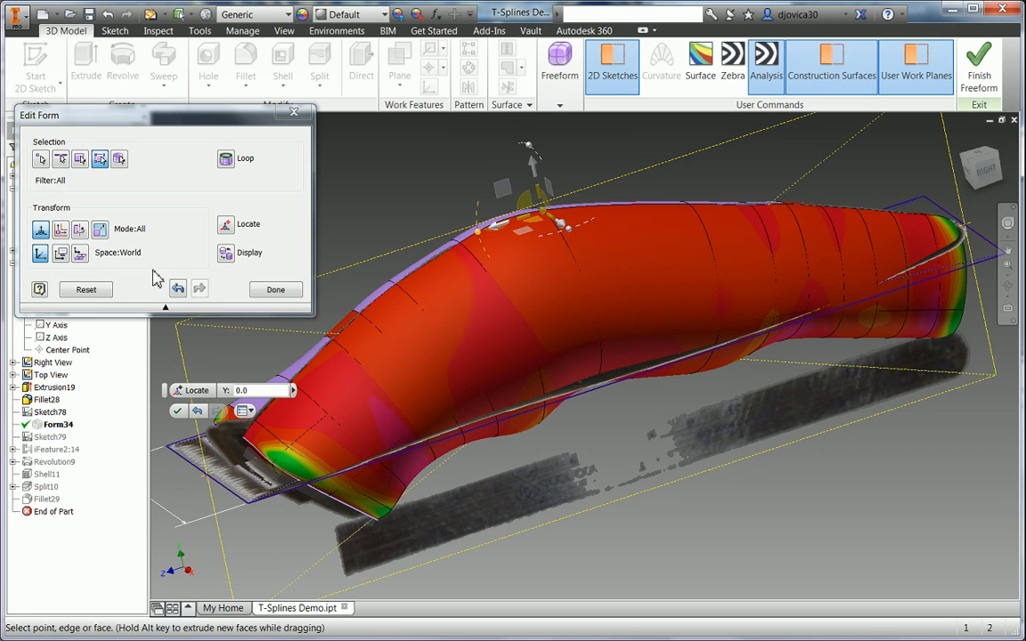
- Undo the raise, finish the edit, turn off Surface1 shading and bring up Zebra settings
left_click(181, 285)
left_click(283, 290)
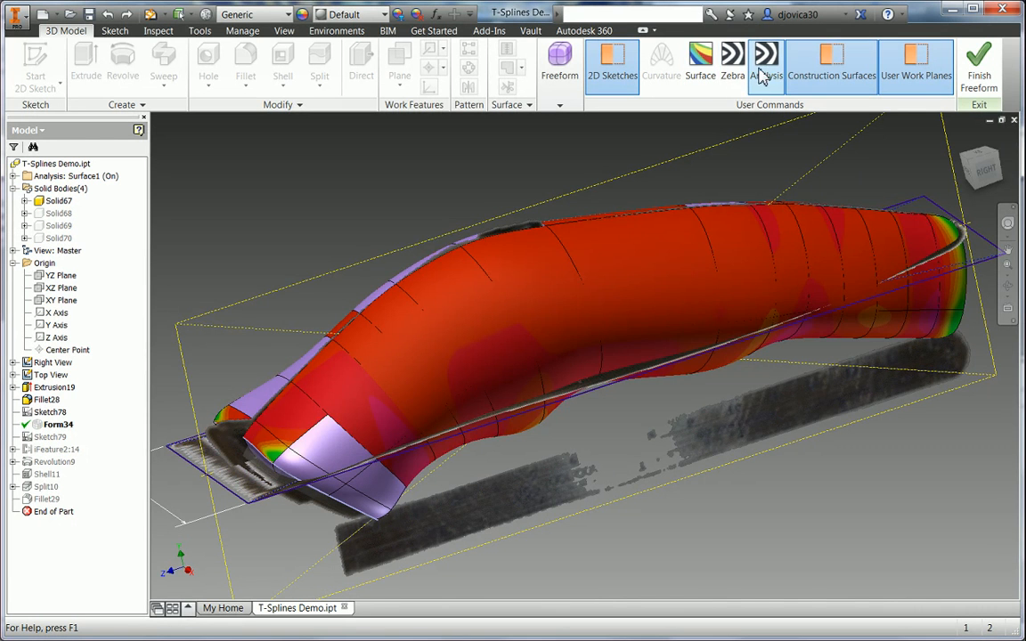
left_click(763, 71)
left_click(733, 67)
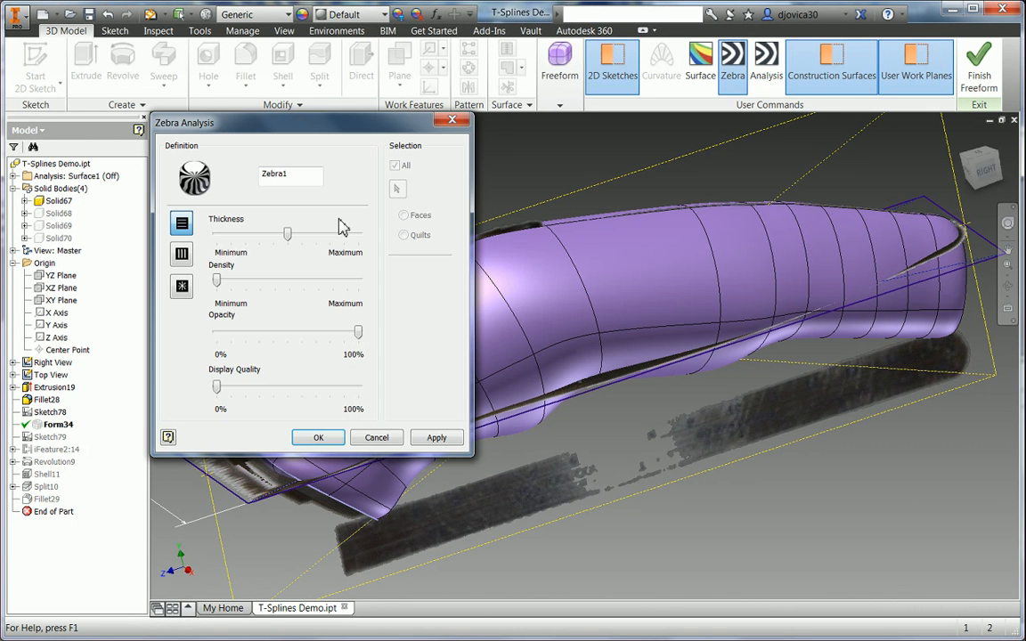
- Apply Zebra1 stripes to the clipper body and orbit to inspect them
left_click(435, 440)
left_click(370, 441)
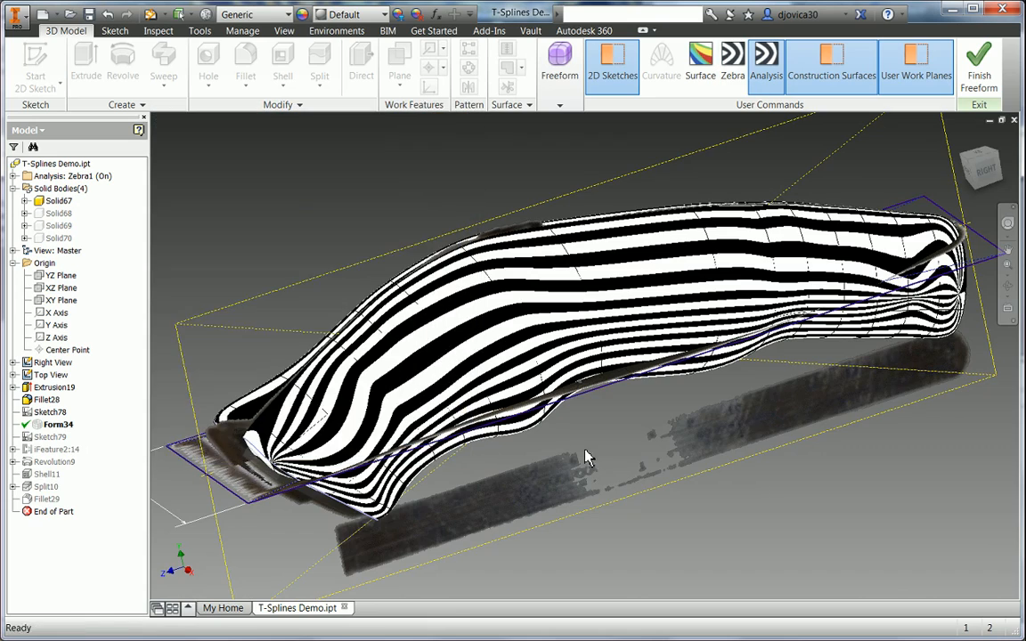
middle_click_drag(587, 455, 524, 327, "shift")
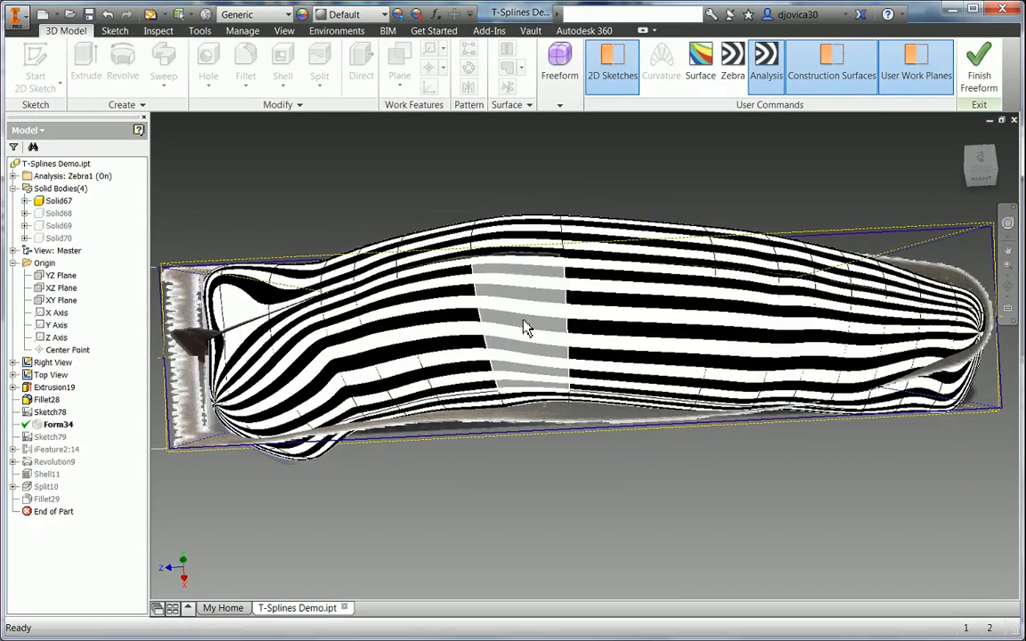
middle_click_drag(542, 219, 550, 244, "shift")
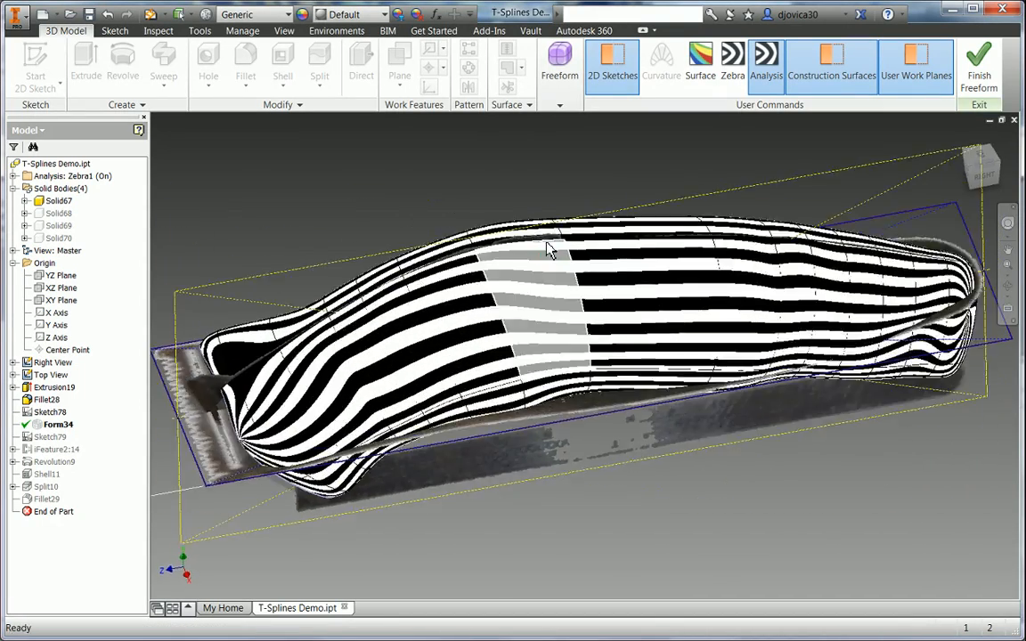
scroll(544, 258, "up", 6)
scroll(532, 287, "down", 5)
middle_click_drag(532, 288, 574, 319, "shift")
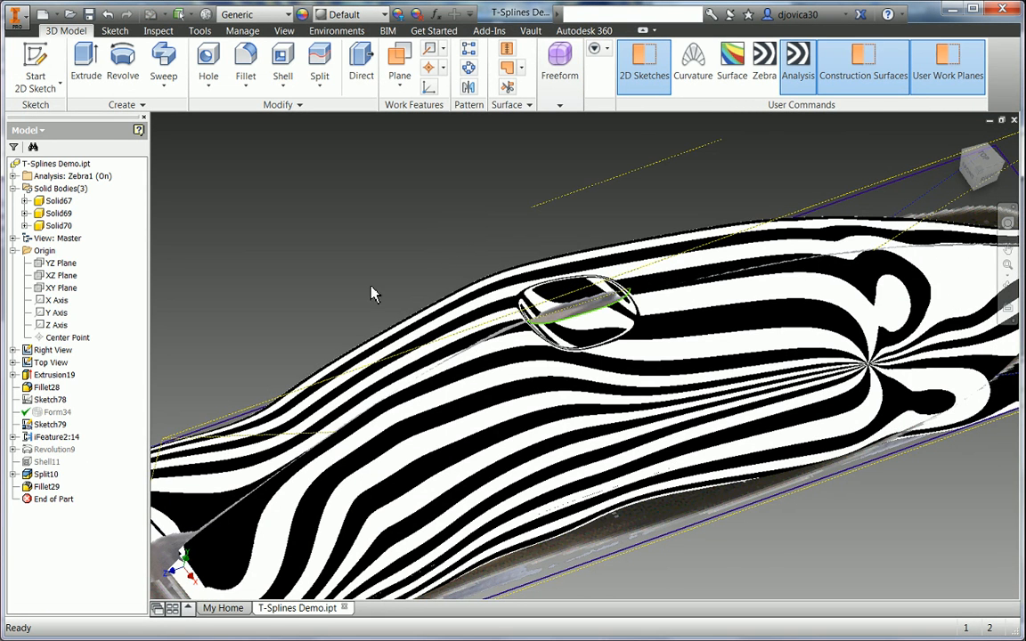
- Orbit and zoom around the filleted slot to inspect its zebra stripes
middle_click_drag(384, 310, 573, 323, "shift")
scroll(559, 313, "down", 6)
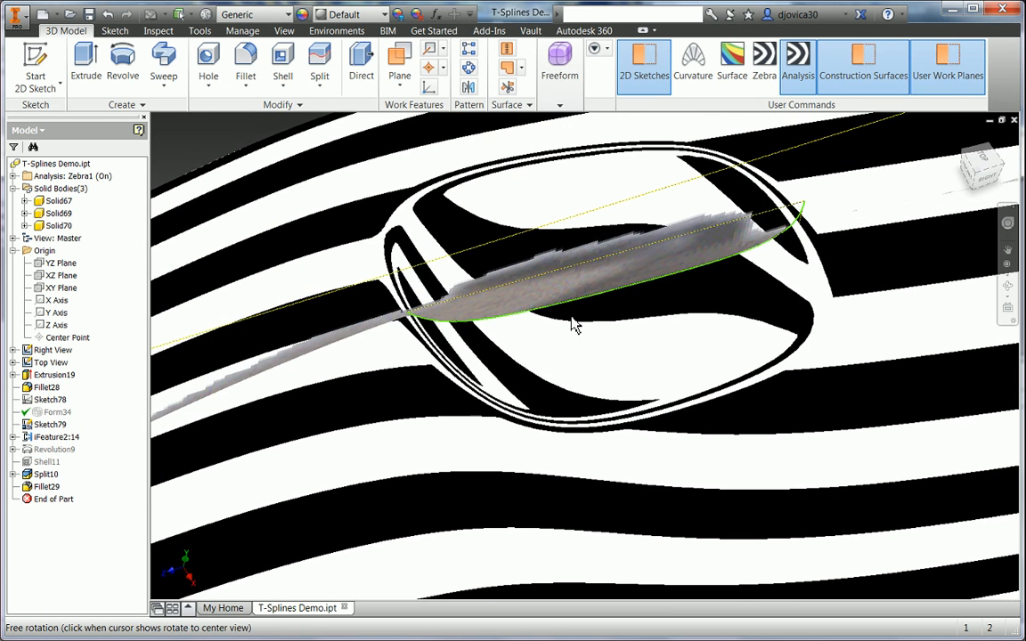
scroll(404, 235, "down", 3)
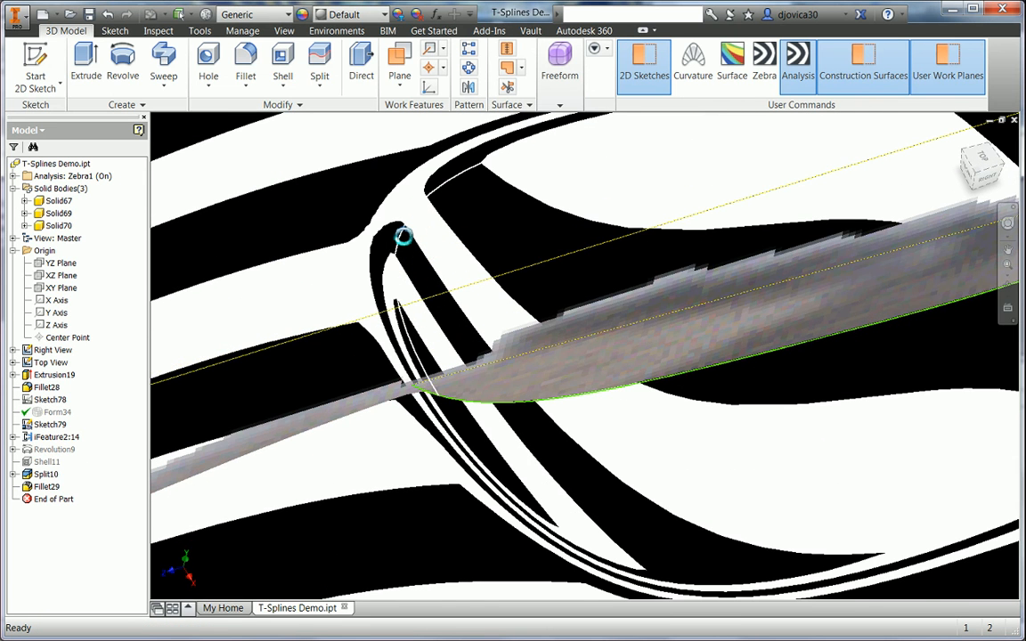
scroll(403, 235, "down", 3)
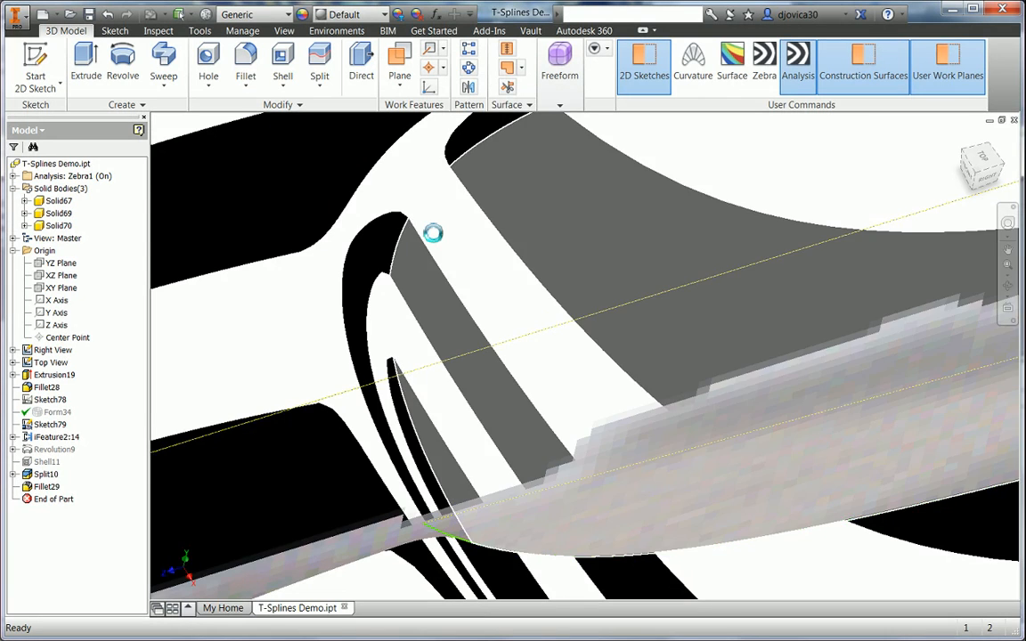
scroll(434, 240, "up", 5)
scroll(710, 348, "up", 3)
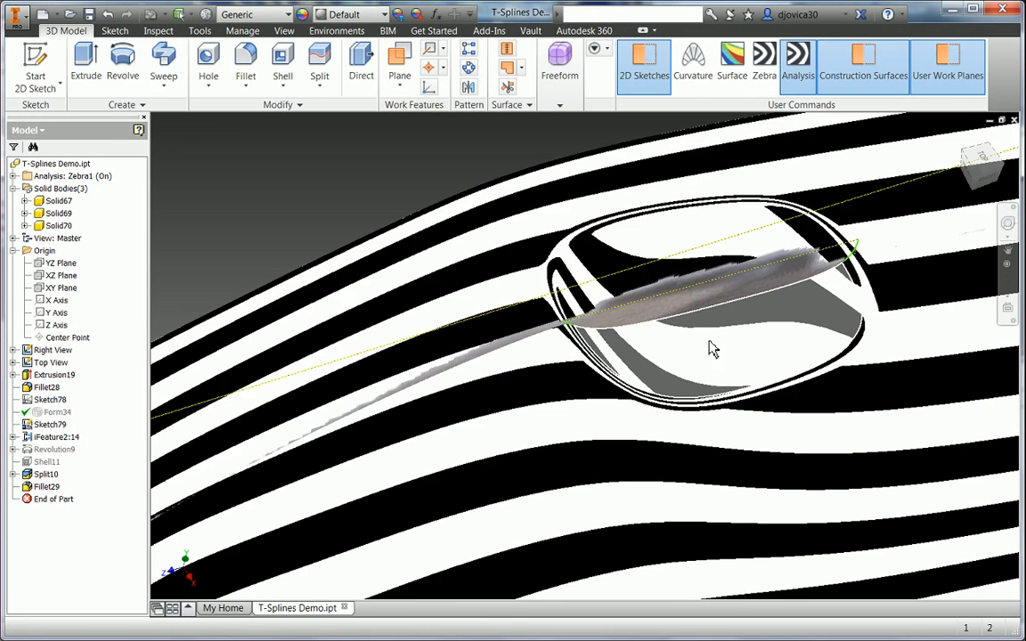
- View the clipper body from the side and hide the 2D sketch lines and work planes
scroll(570, 247, "down", 5)
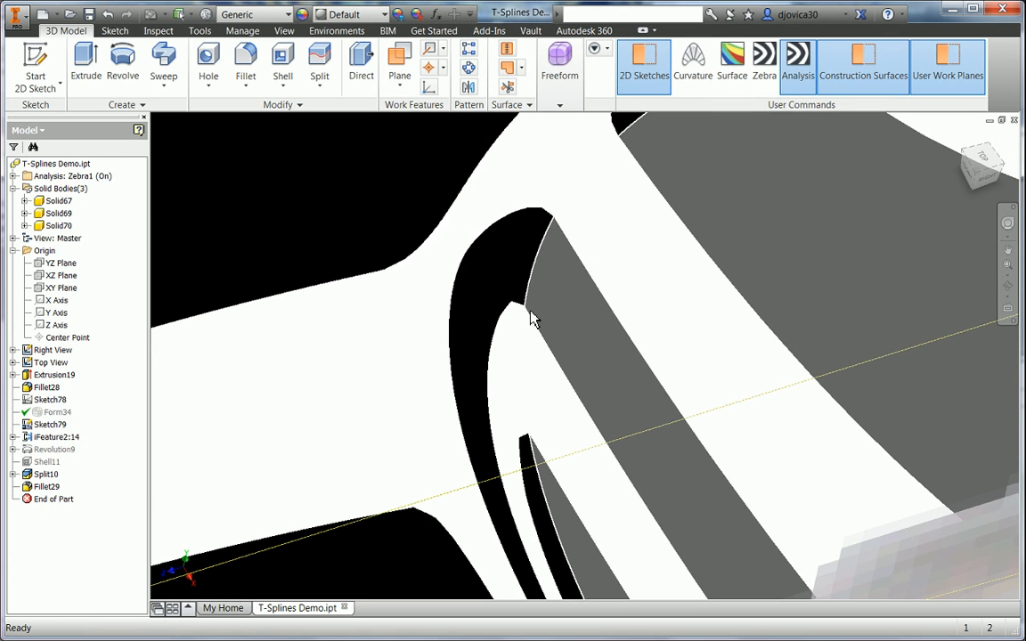
scroll(540, 336, "up", 5)
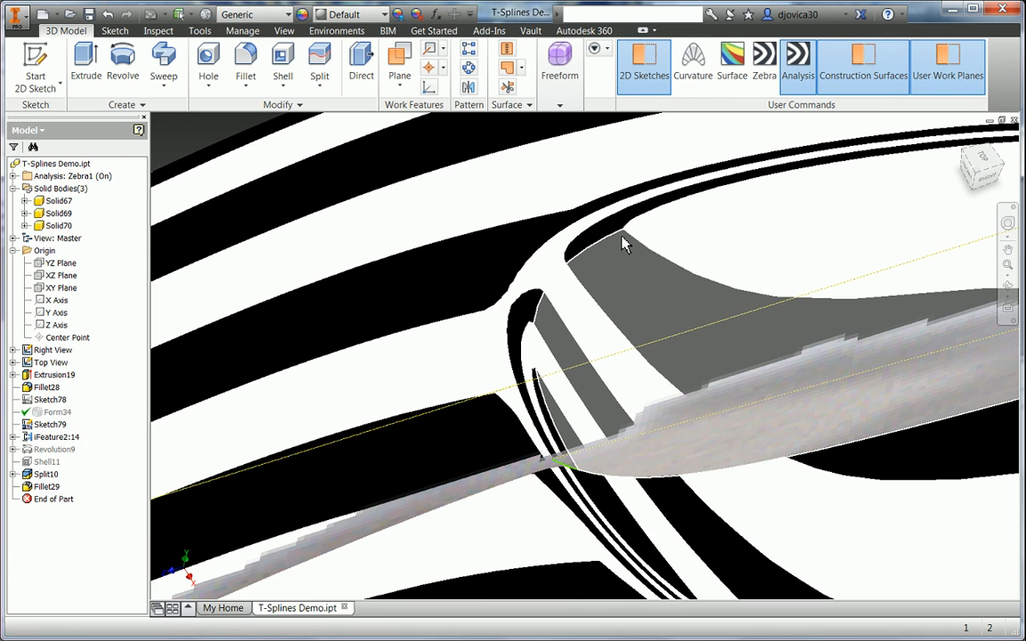
scroll(638, 319, "up", 10)
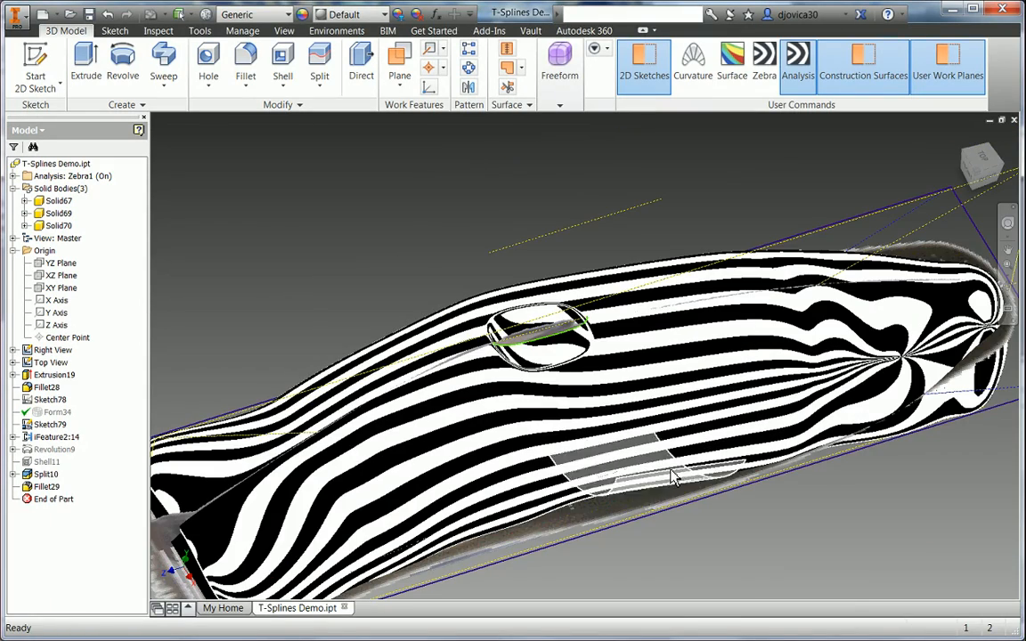
middle_click_drag(600, 480, 763, 405, "shift")
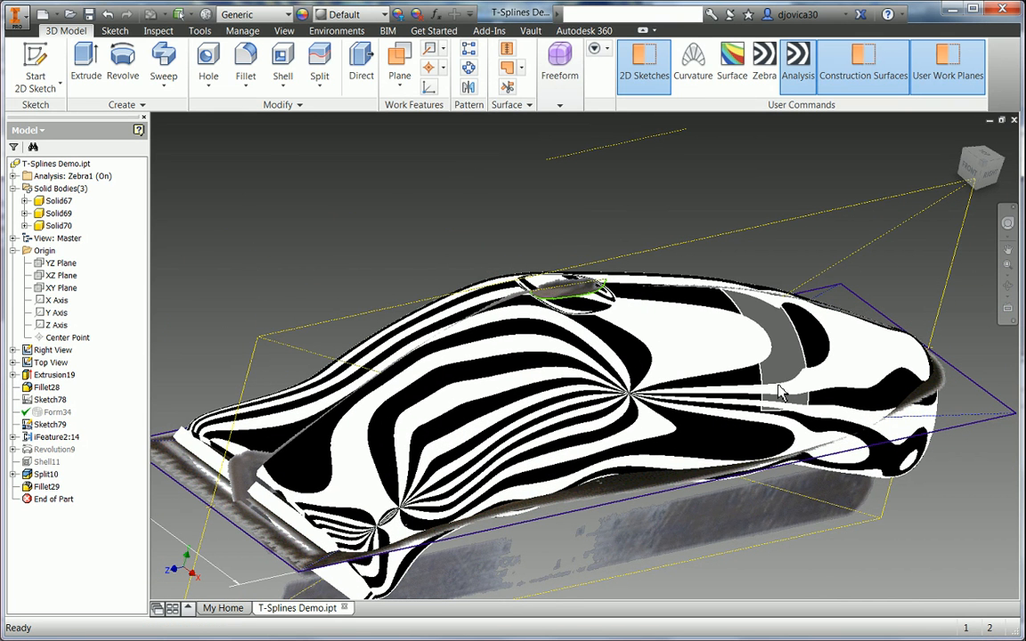
left_click(657, 78)
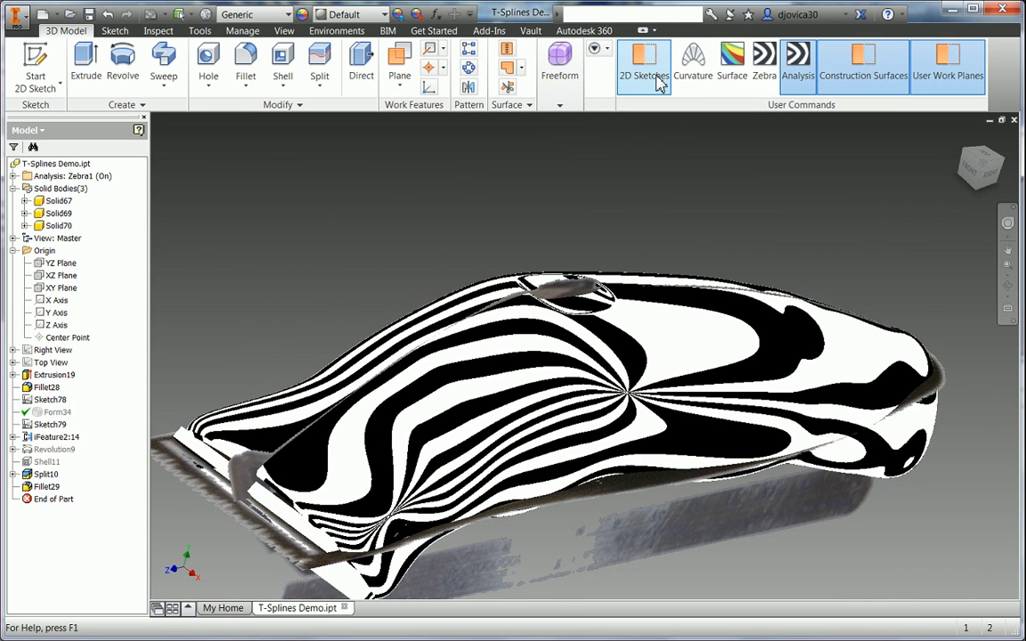